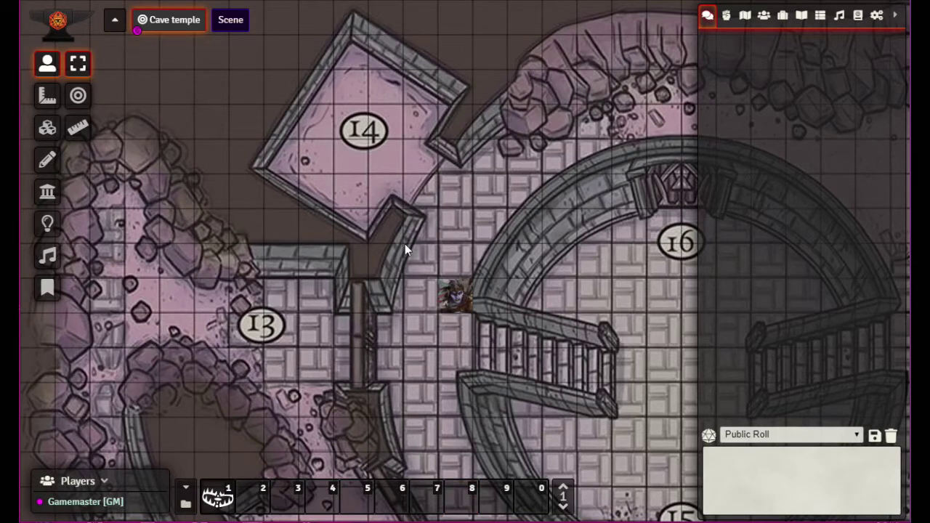
- Enable the Dice Tray module, save the module settings and dismiss the notices shown after the reload
{"action": "left_click", "coordinate": [876, 16]}
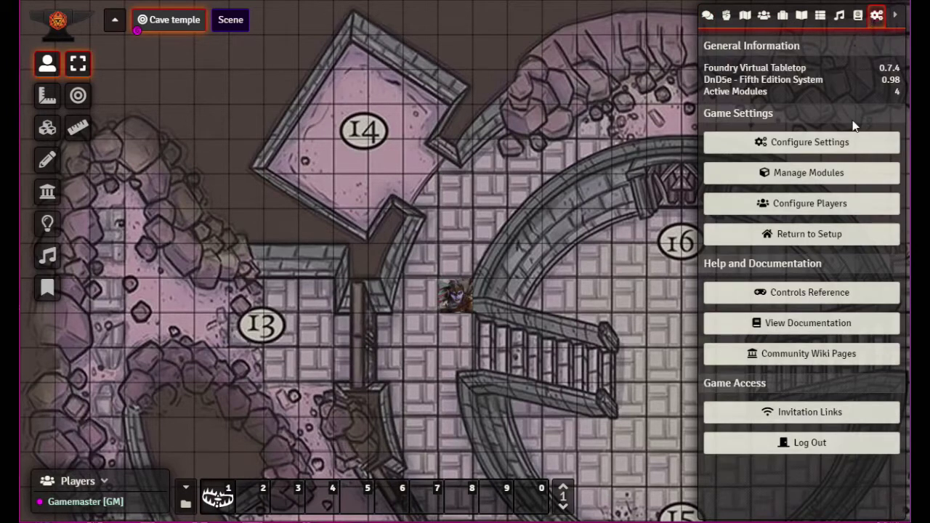
{"action": "left_click", "coordinate": [799, 173]}
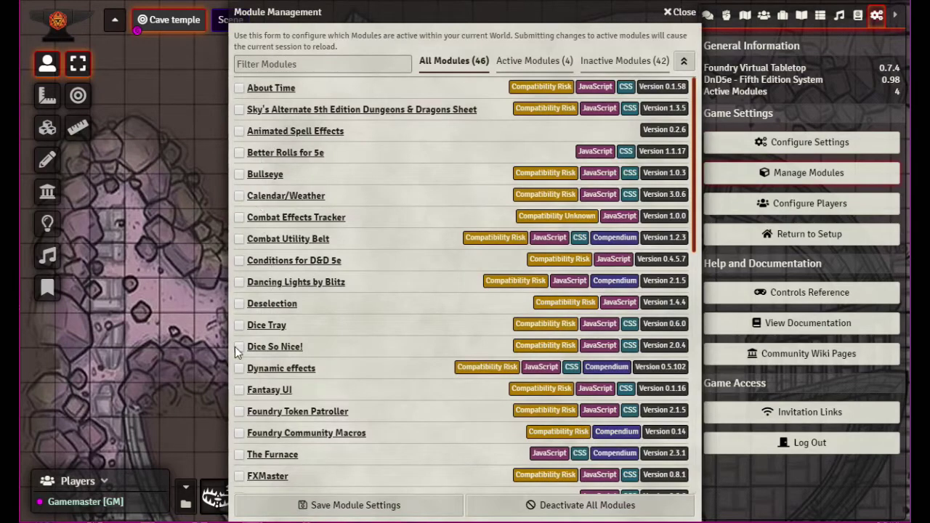
{"action": "left_click", "coordinate": [239, 324]}
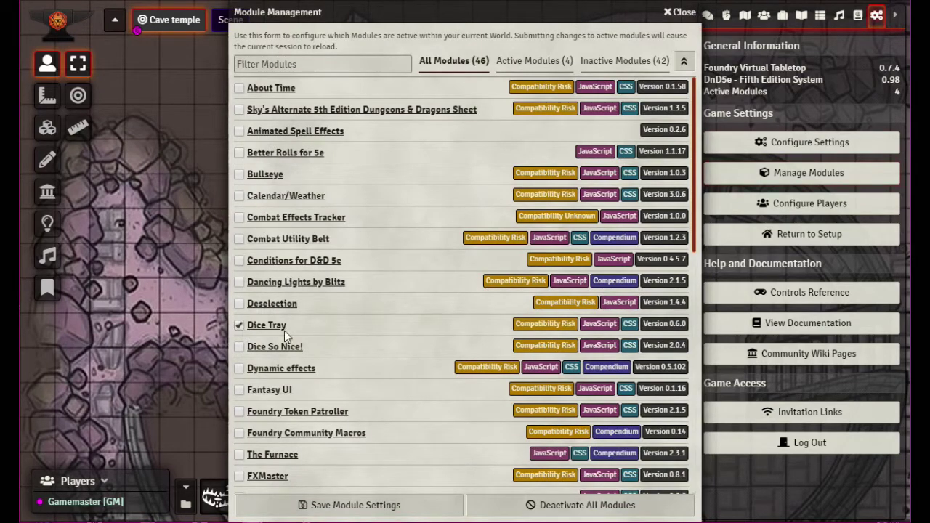
{"action": "left_click", "coordinate": [363, 507]}
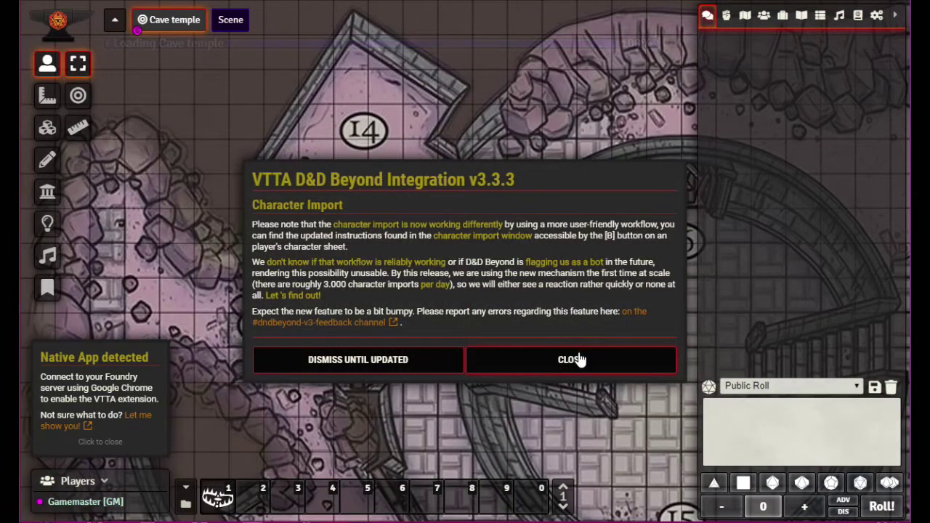
{"action": "left_click", "coordinate": [580, 361]}
{"action": "left_click", "coordinate": [100, 442]}
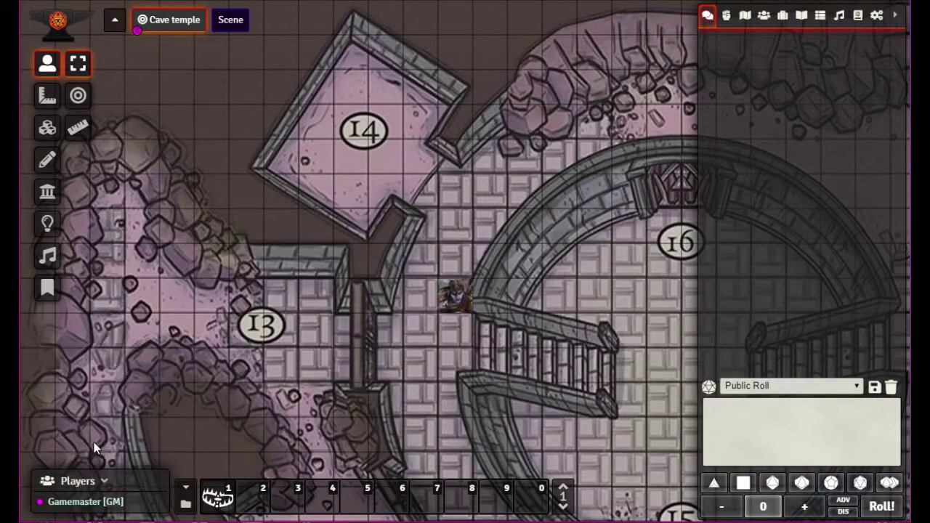
{"action": "left_click", "coordinate": [754, 408]}
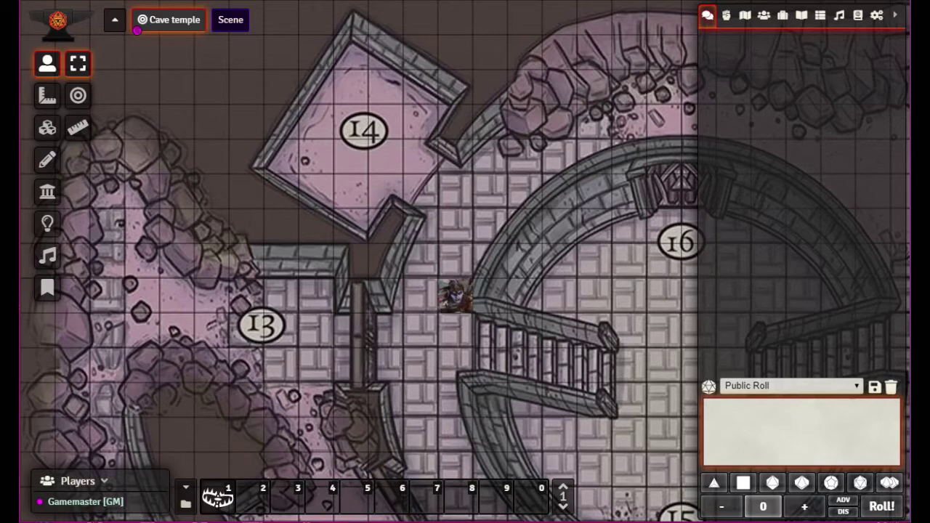
- Review the Dice Tray option in the game's module settings and close the settings without changes
{"action": "left_click", "coordinate": [877, 15]}
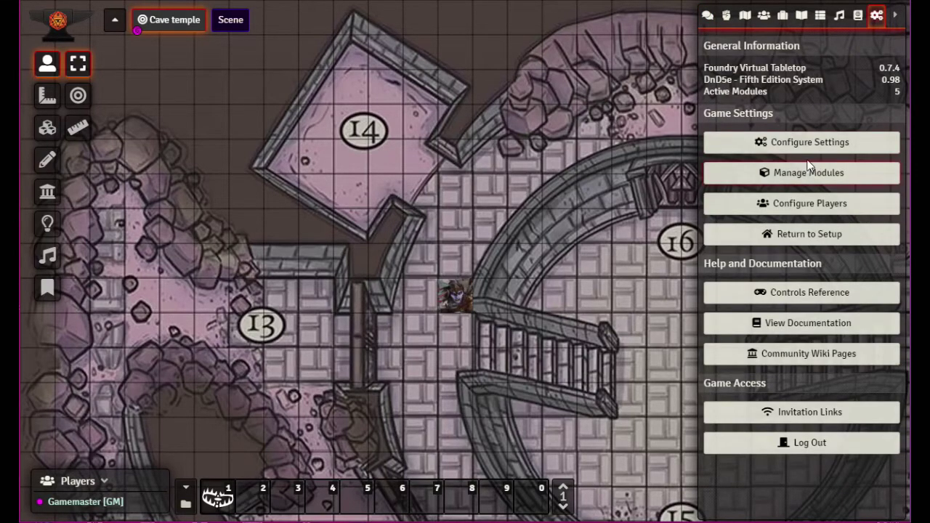
{"action": "left_click", "coordinate": [799, 142]}
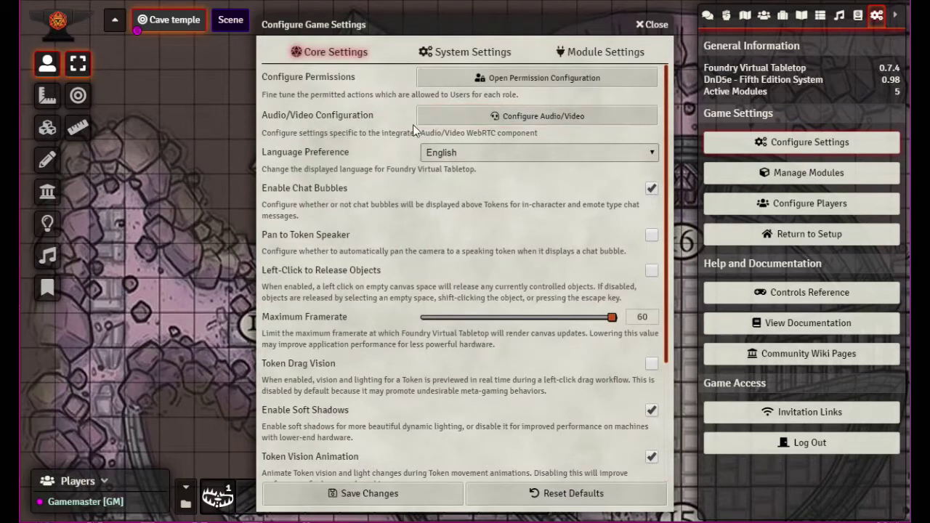
{"action": "left_click", "coordinate": [603, 51]}
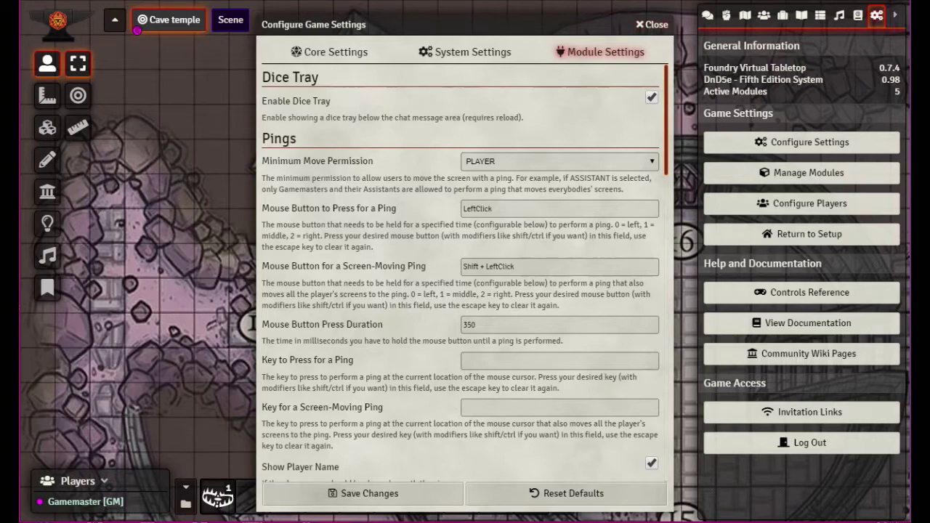
{"action": "left_click", "coordinate": [658, 27]}
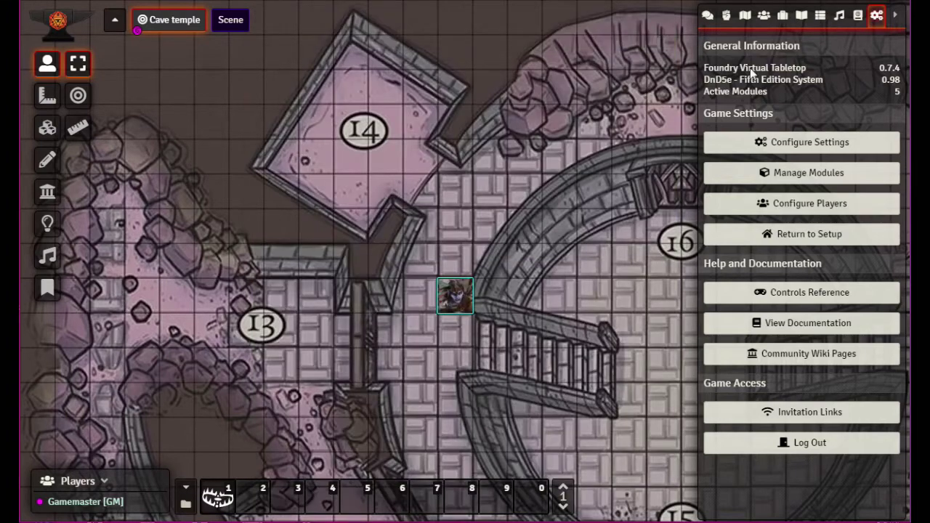
- Roll a d20 with advantage from the dice tray in the chat and expand the roll's individual dice
{"action": "left_click", "coordinate": [708, 16]}
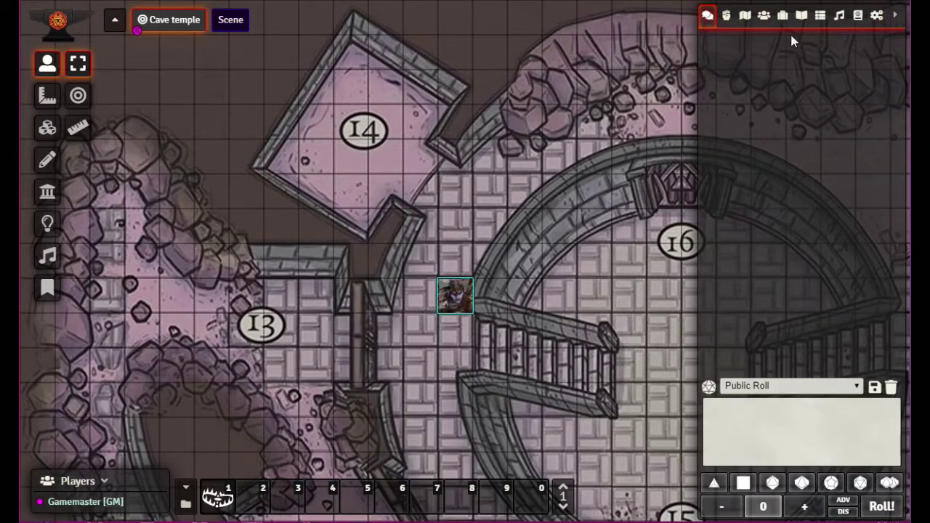
{"action": "left_click", "coordinate": [710, 405]}
{"action": "left_click", "coordinate": [859, 483]}
{"action": "left_click", "coordinate": [843, 499]}
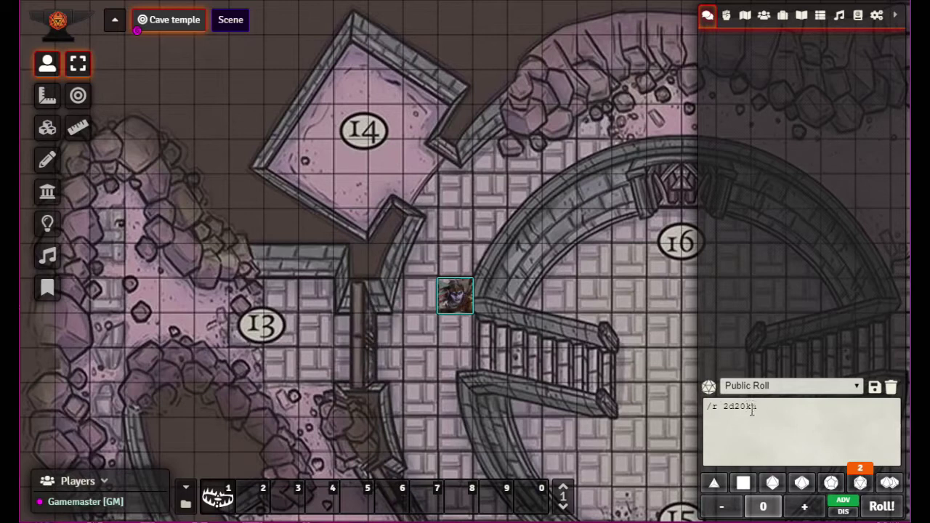
{"action": "left_click", "coordinate": [882, 507]}
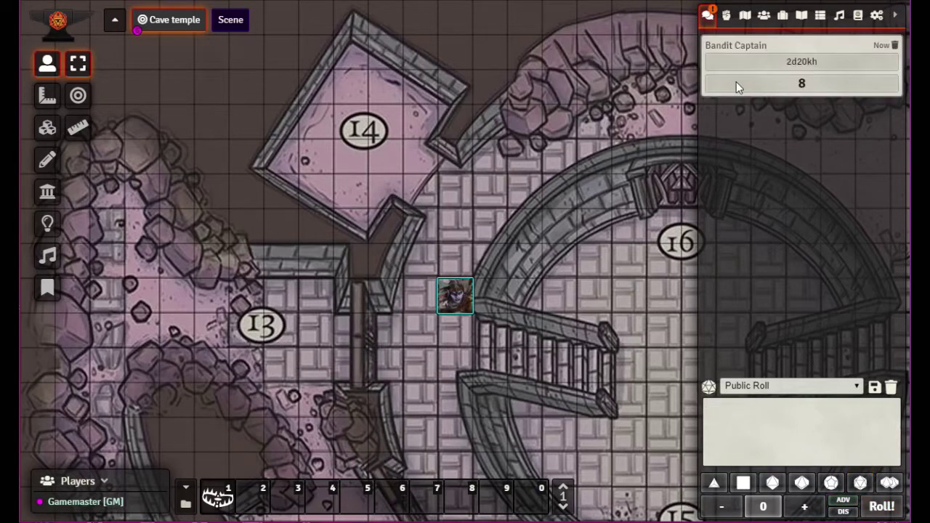
{"action": "left_click", "coordinate": [795, 83]}
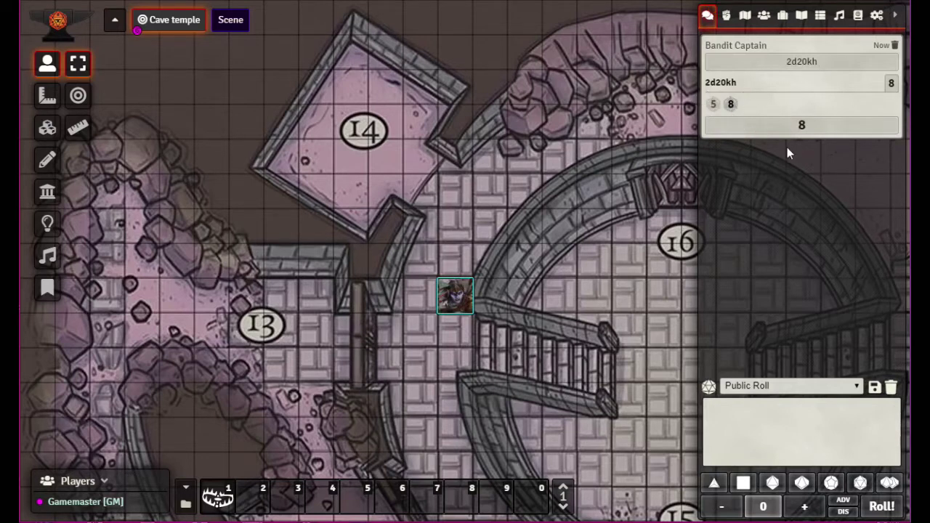
- Roll a d20 with disadvantage from the dice tray
{"action": "left_click", "coordinate": [859, 483]}
{"action": "left_click", "coordinate": [844, 512]}
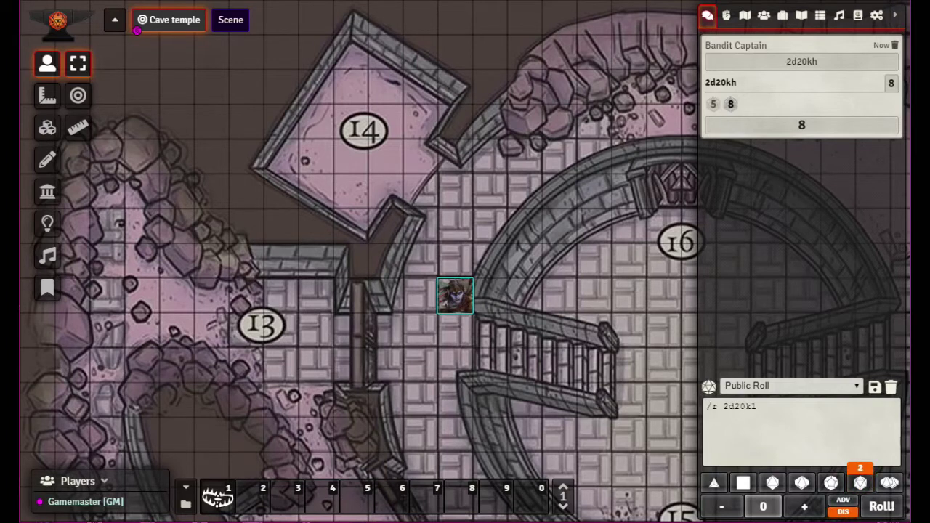
{"action": "left_click", "coordinate": [882, 508]}
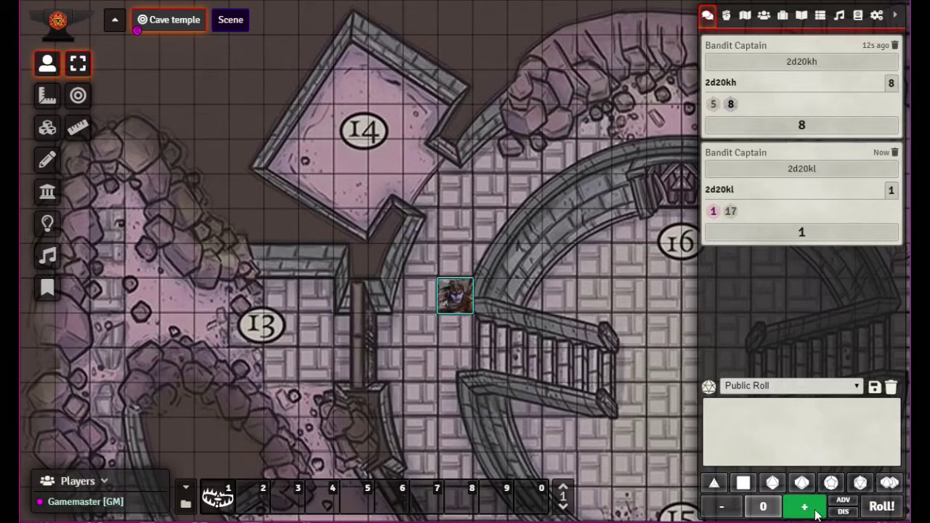
{"action": "left_click", "coordinate": [843, 511]}
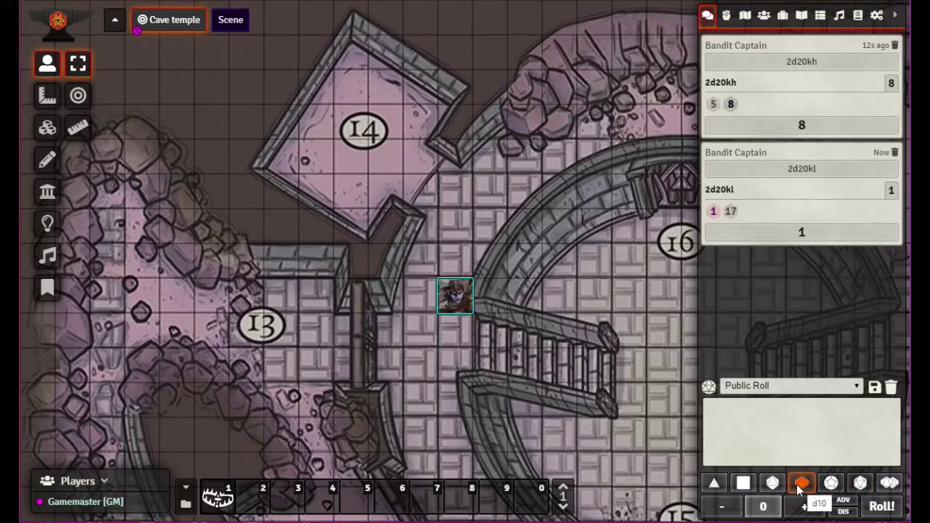
- Roll two d4 with a +4 modifier from the dice tray and expand the roll's details
{"action": "left_click", "coordinate": [712, 481]}
{"action": "left_click", "coordinate": [713, 482]}
{"action": "left_click", "coordinate": [805, 509]}
{"action": "left_click", "coordinate": [806, 508]}
{"action": "left_click", "coordinate": [805, 508]}
{"action": "left_click", "coordinate": [806, 509]}
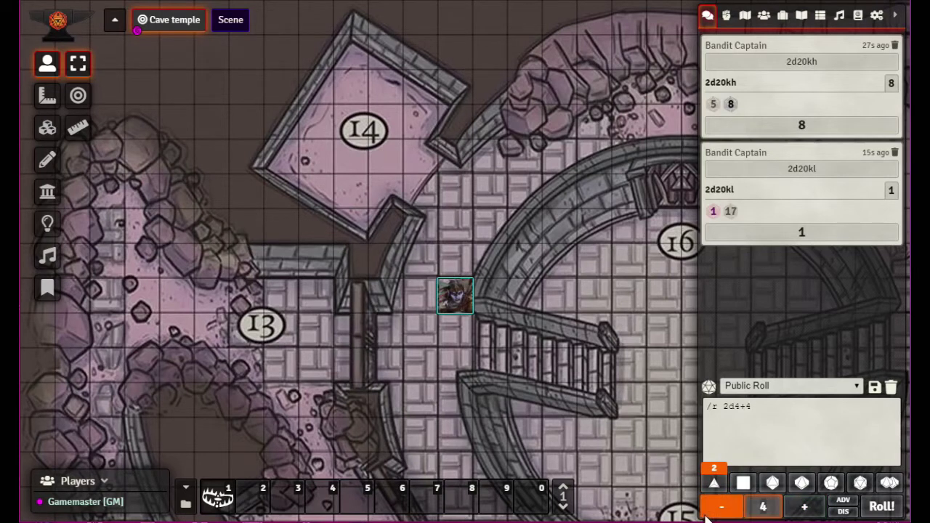
{"action": "double_click", "coordinate": [765, 506]}
{"action": "type", "text": "5"}
{"action": "left_click", "coordinate": [721, 506]}
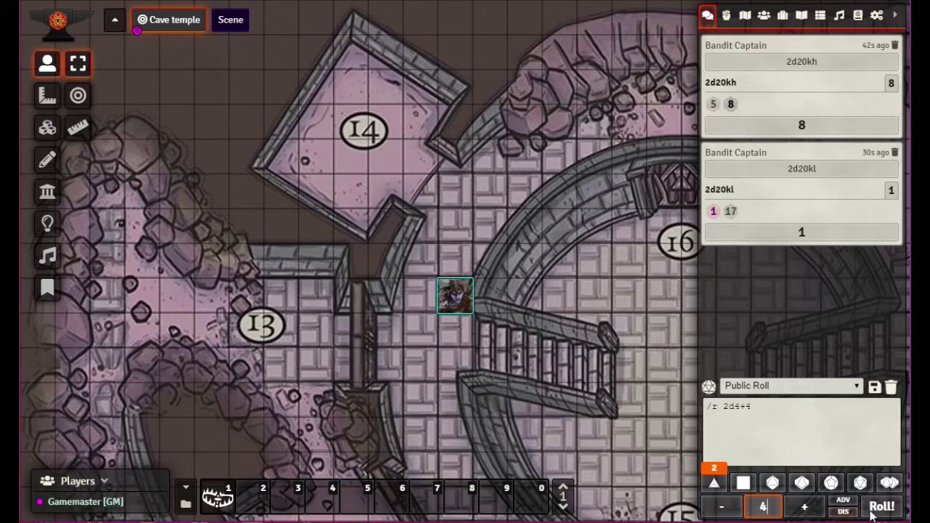
{"action": "left_click", "coordinate": [881, 506]}
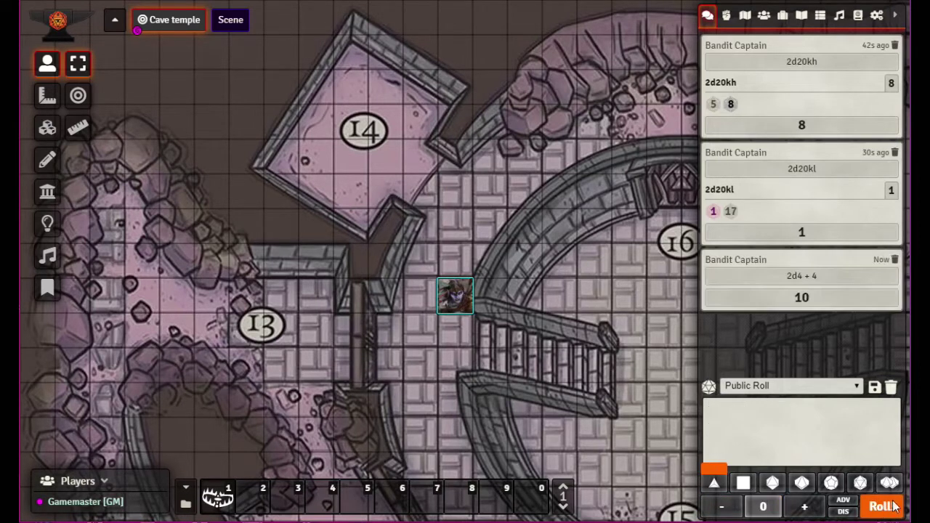
{"action": "left_click", "coordinate": [761, 300]}
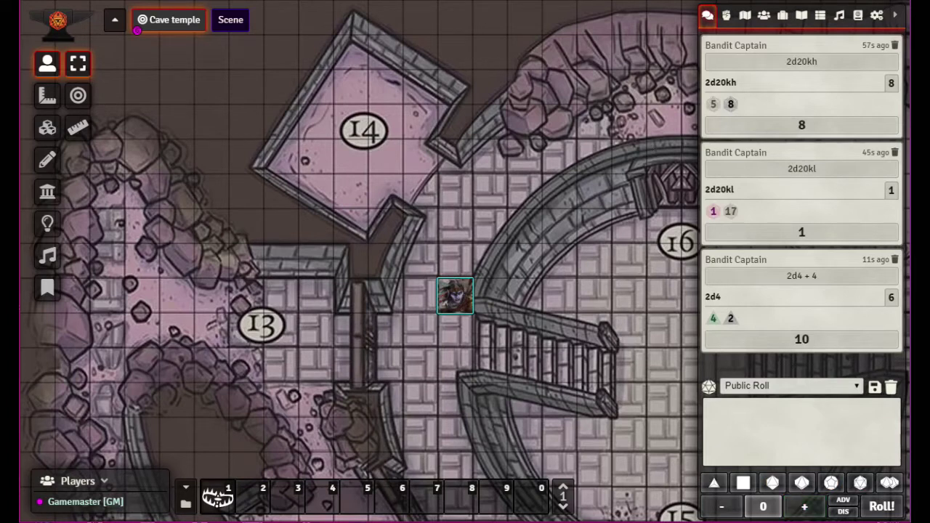
- Switch to the Foundry VTT Dice Calculator page on GitLab and review its install instructions and dice calculator description
{"action": "left_click", "coordinate": [390, 399]}
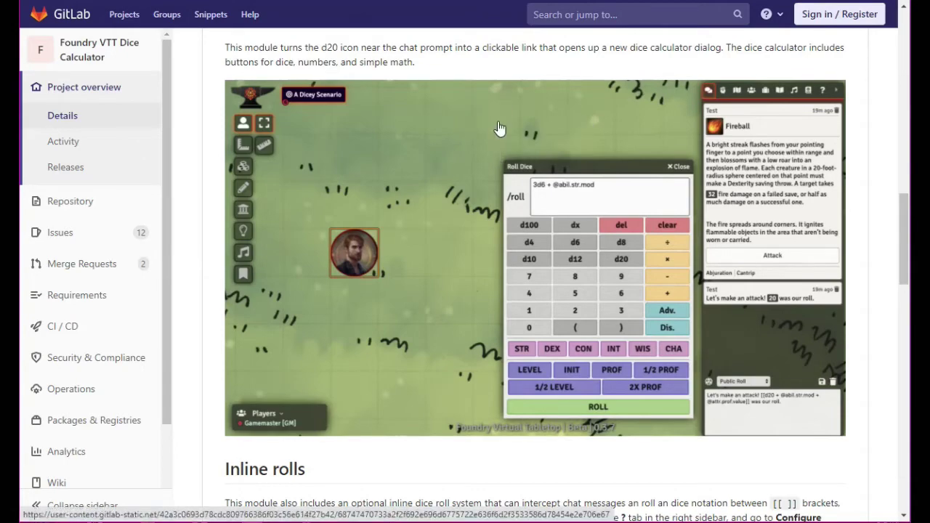
{"action": "scroll", "coordinate": [529, 183], "scroll_direction": "up", "scroll_amount": 15}
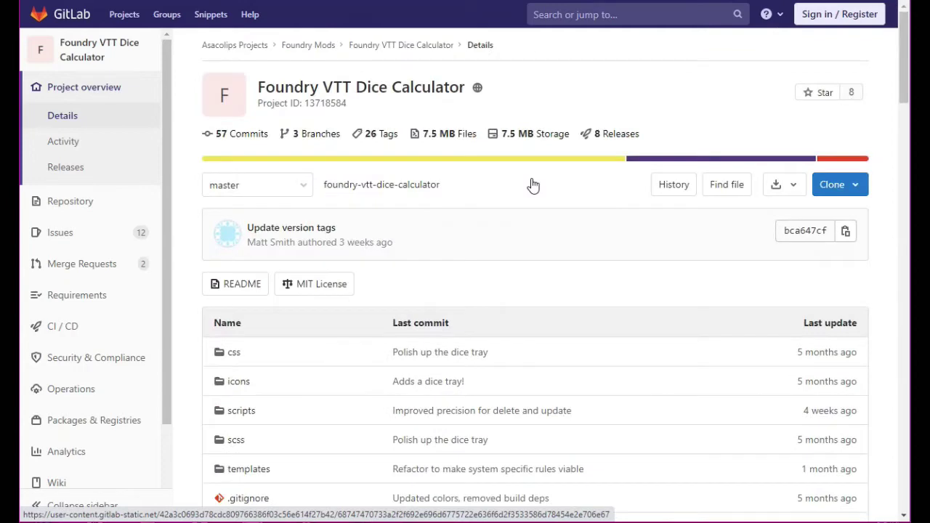
{"action": "scroll", "coordinate": [336, 151], "scroll_direction": "down", "scroll_amount": 15}
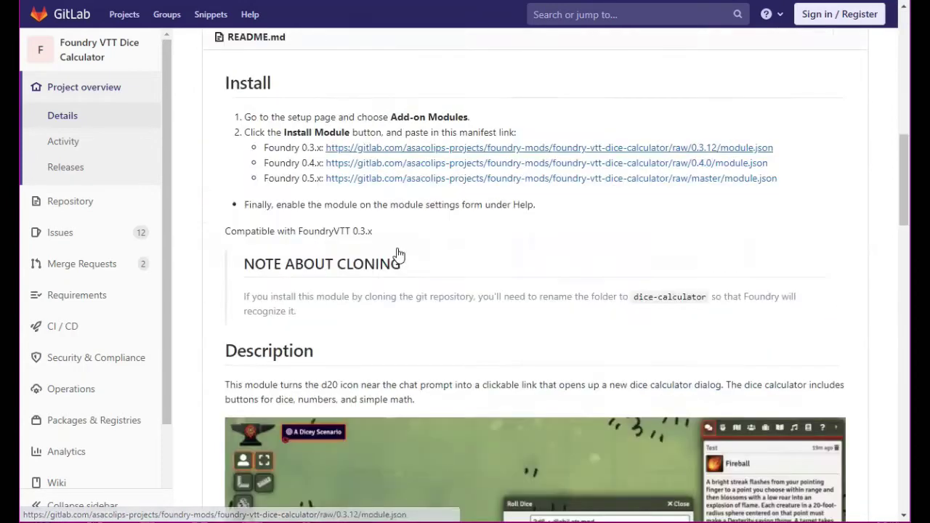
{"action": "scroll", "coordinate": [396, 242], "scroll_direction": "down", "scroll_amount": 2}
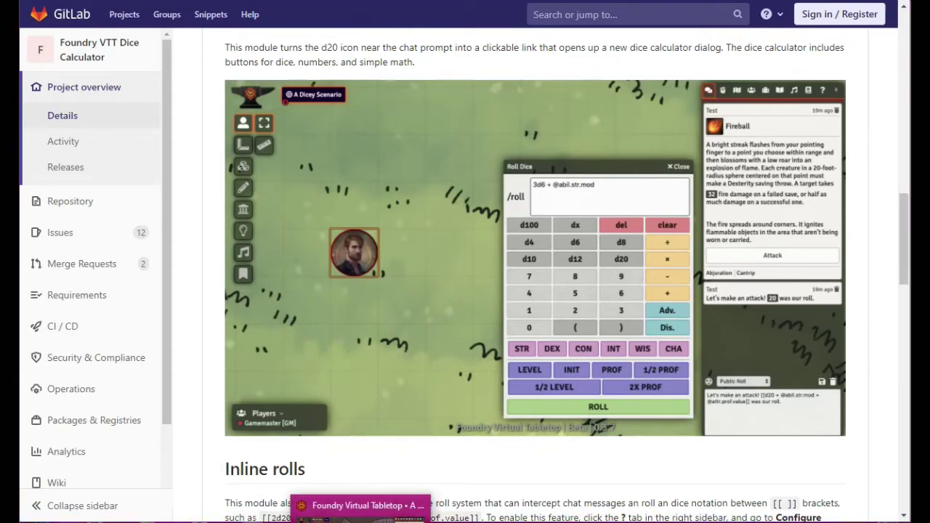
- Switch back to Foundry Virtual Tabletop, enable the Dice So Nice! module, save the module settings and dismiss the reload notices
{"action": "left_click", "coordinate": [362, 505]}
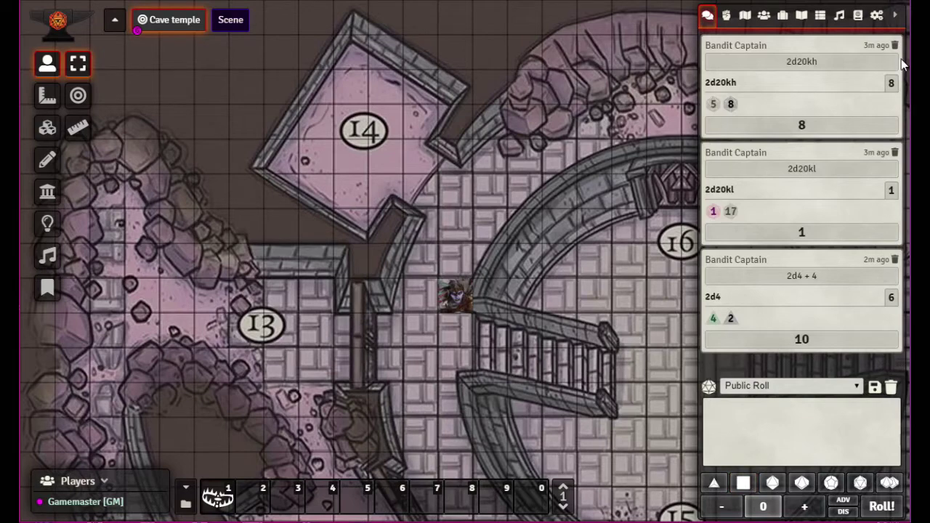
{"action": "left_click", "coordinate": [877, 16]}
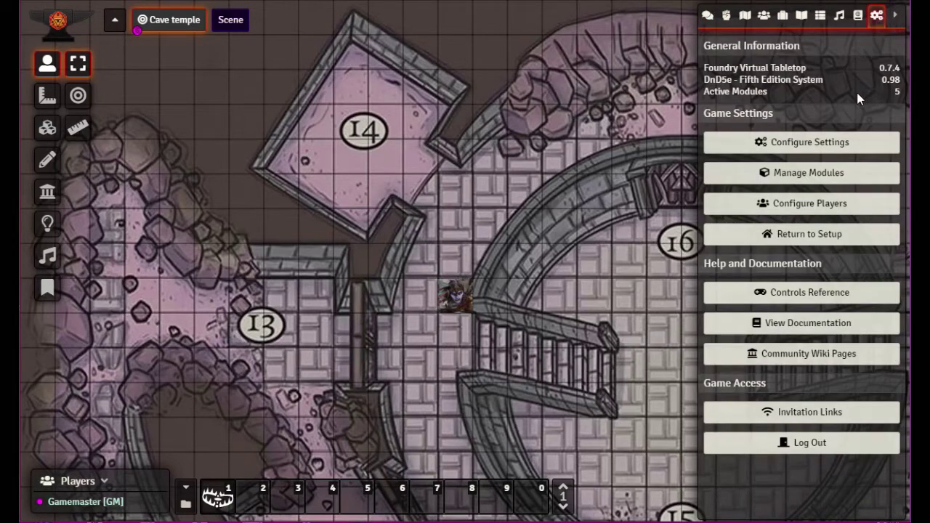
{"action": "left_click", "coordinate": [795, 171]}
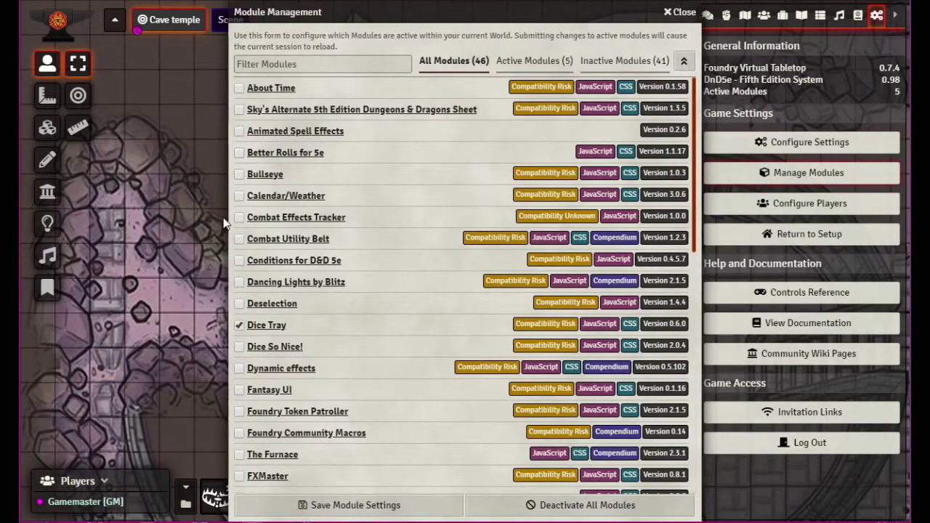
{"action": "left_click", "coordinate": [238, 347]}
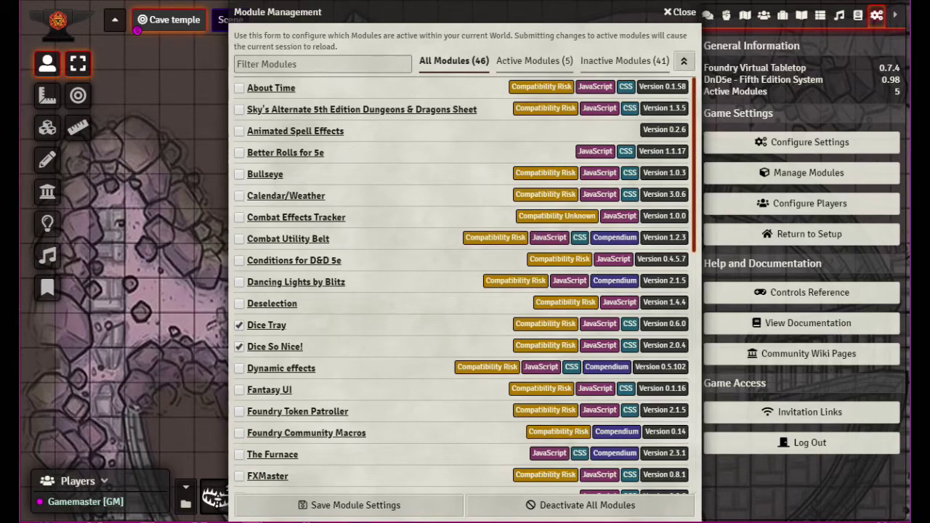
{"action": "left_click", "coordinate": [375, 505]}
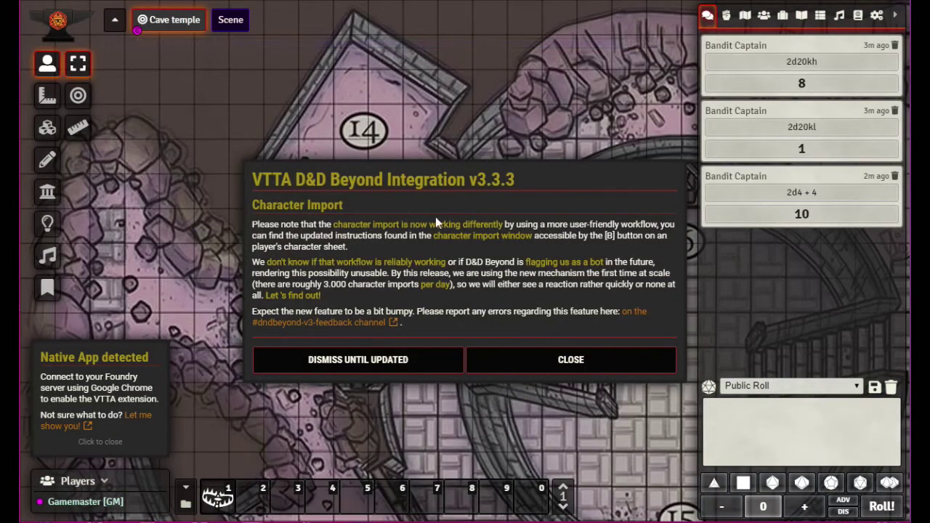
{"action": "left_click", "coordinate": [575, 364]}
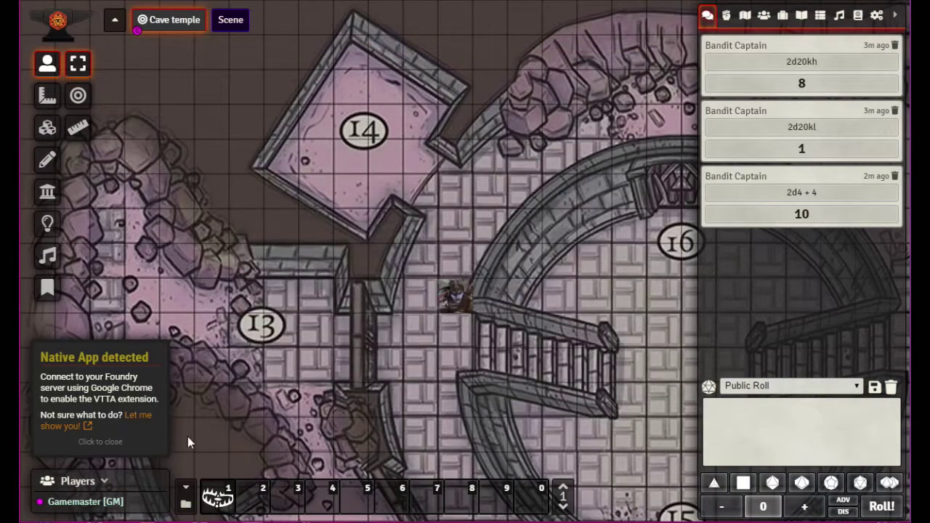
{"action": "left_click", "coordinate": [99, 443]}
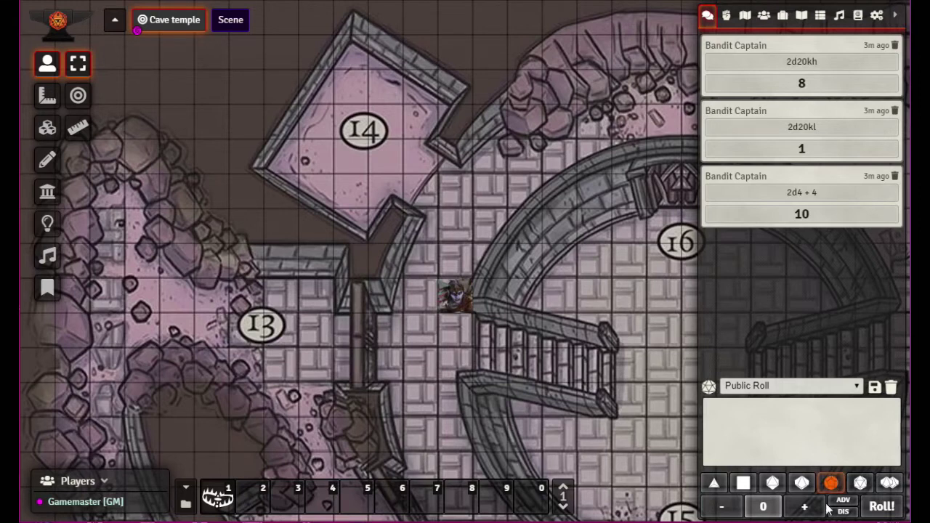
- Roll another d20 with advantage from the dice tray to try out Dice So Nice!
{"action": "left_click", "coordinate": [860, 483]}
{"action": "left_click", "coordinate": [842, 500]}
{"action": "left_click", "coordinate": [886, 506]}
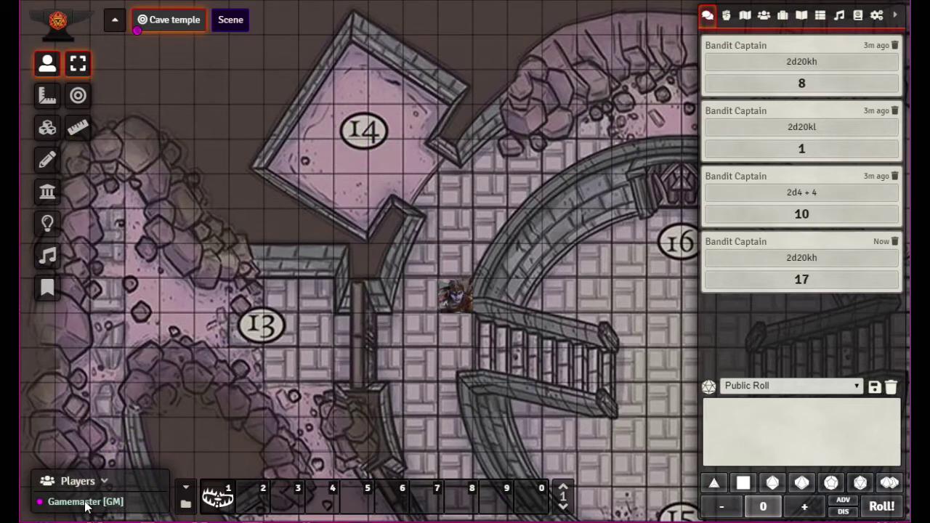
- View the Gamemaster's player configuration, including the player color, and close it without changes
{"action": "right_click", "coordinate": [82, 503]}
{"action": "left_click", "coordinate": [80, 482]}
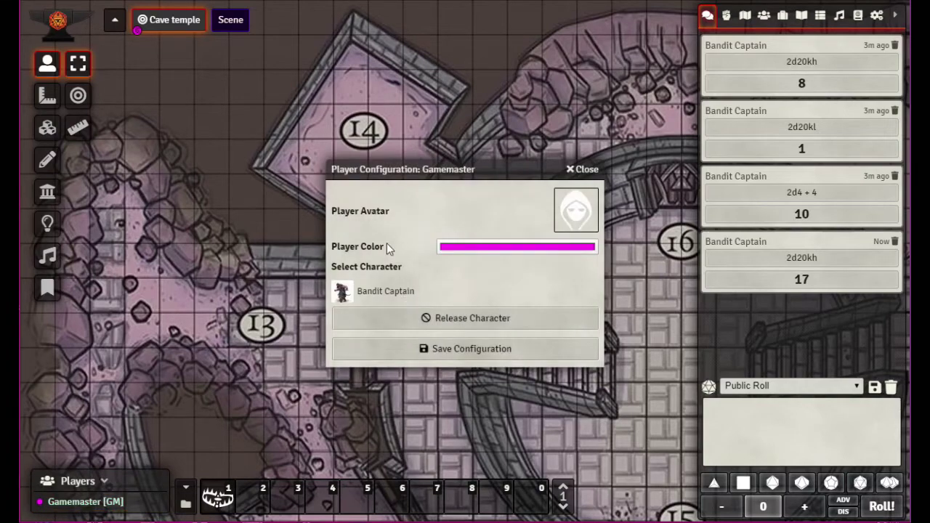
{"action": "left_click", "coordinate": [585, 170]}
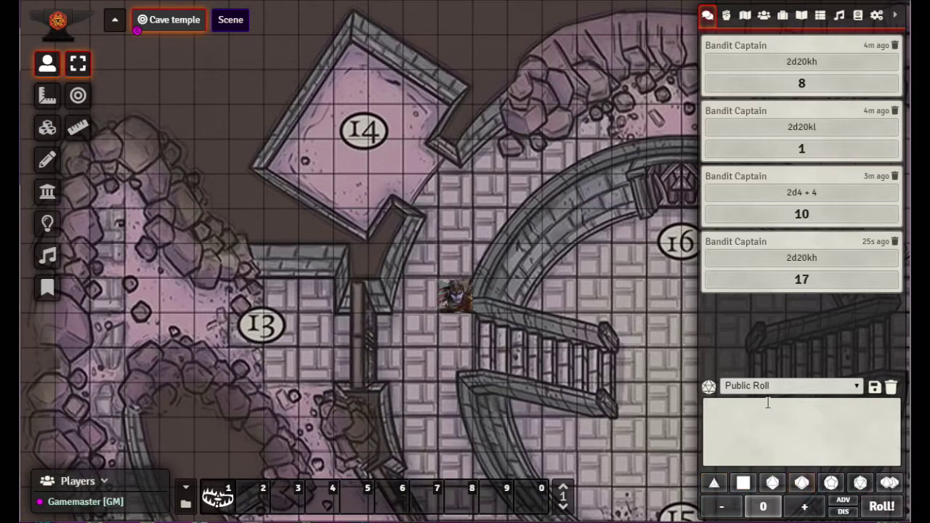
- Make a public d100 roll from the dice tray
{"action": "left_click", "coordinate": [720, 407]}
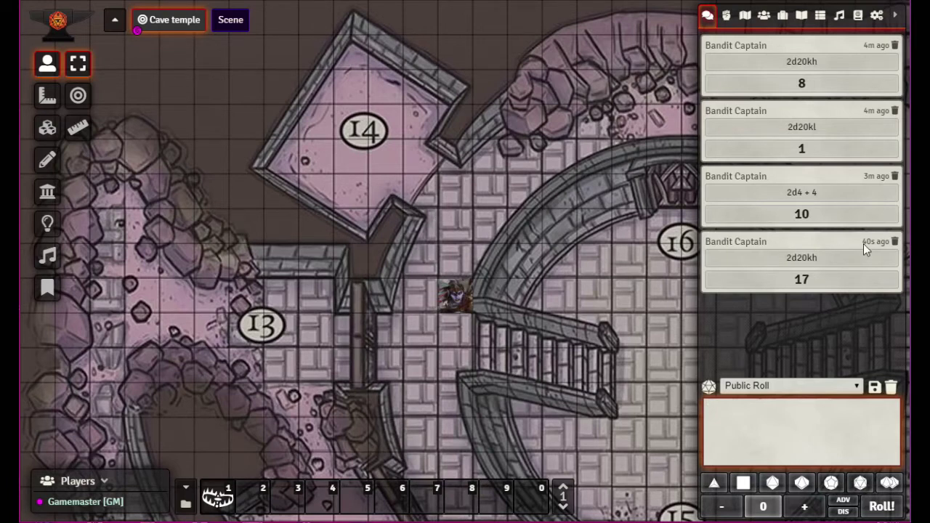
{"action": "left_click", "coordinate": [888, 484]}
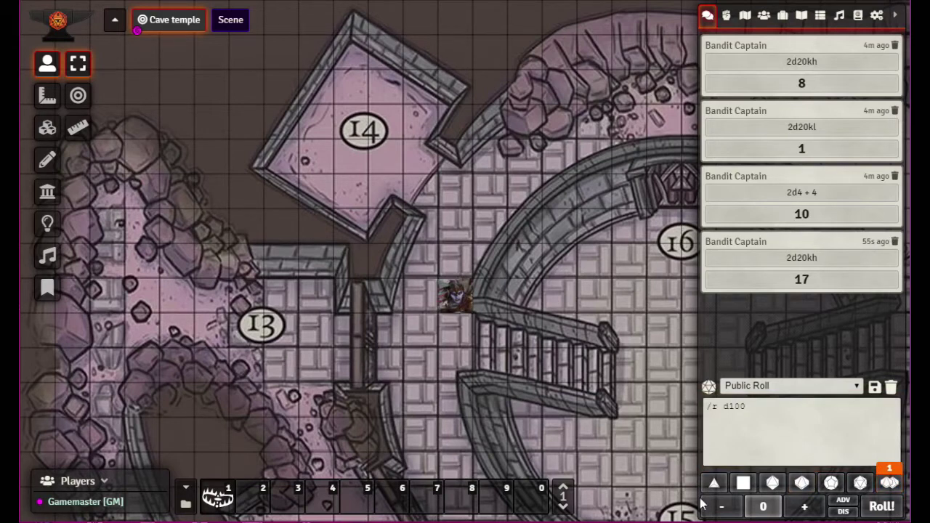
{"action": "left_click", "coordinate": [881, 506]}
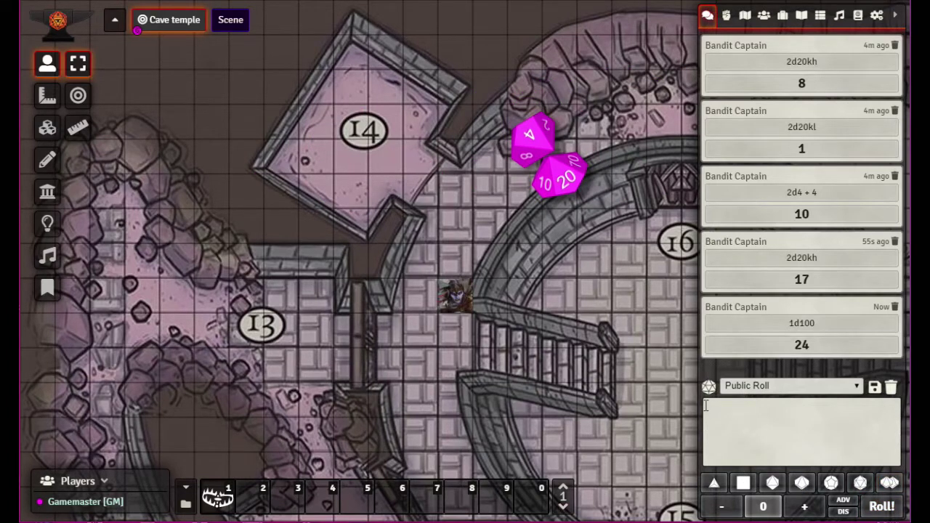
- Roll a d100 again with the chat command /r 1d100
{"action": "left_click", "coordinate": [731, 405]}
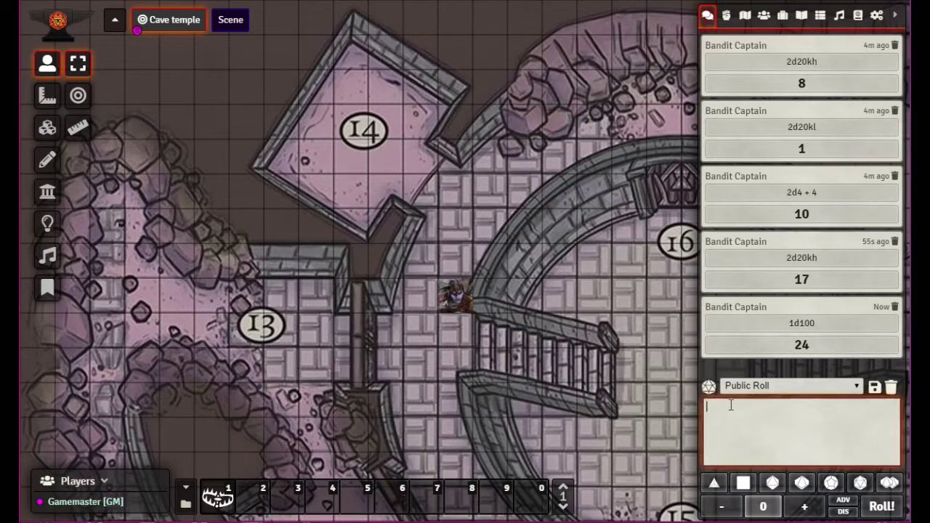
{"action": "type", "text": "/r 1d1d100"}
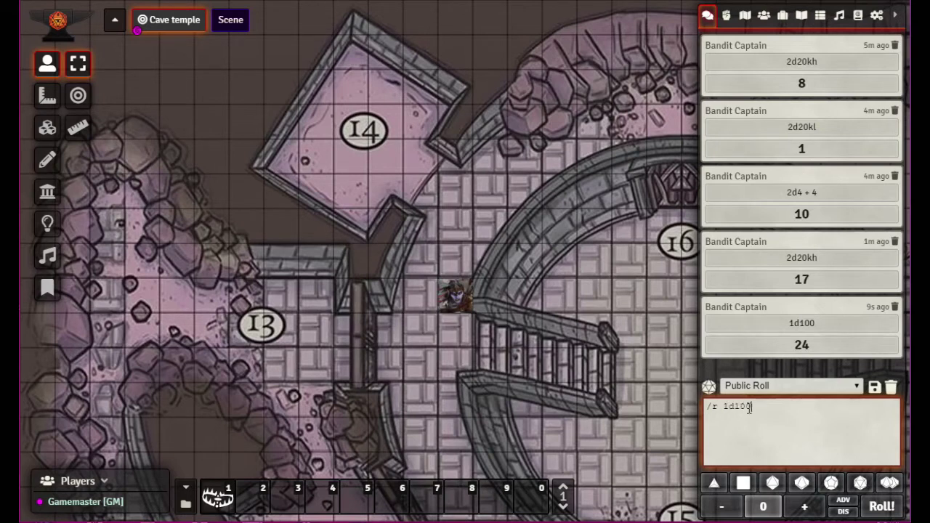
{"action": "key", "text": "Return"}
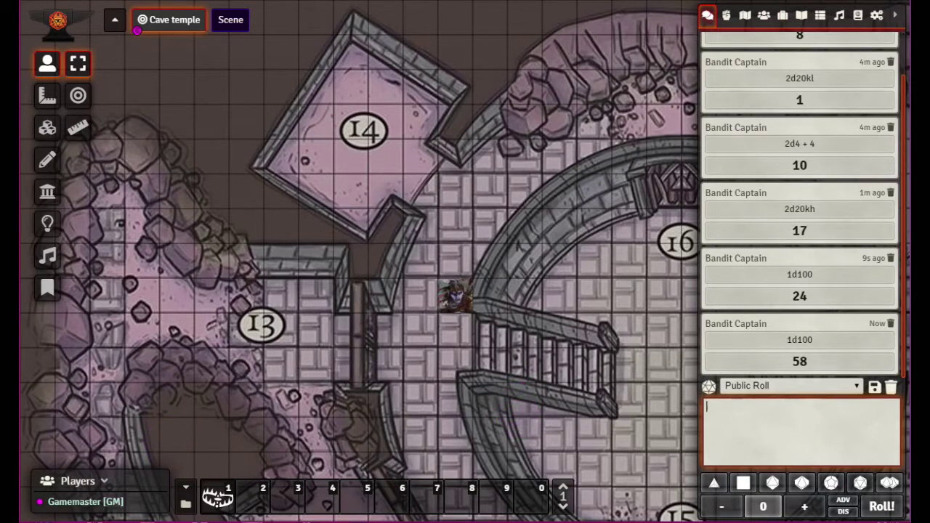
- Try the Max Number of Dice range for Dice So Nice! in the module settings, return it to 20 and close without saving
{"action": "left_click", "coordinate": [877, 16]}
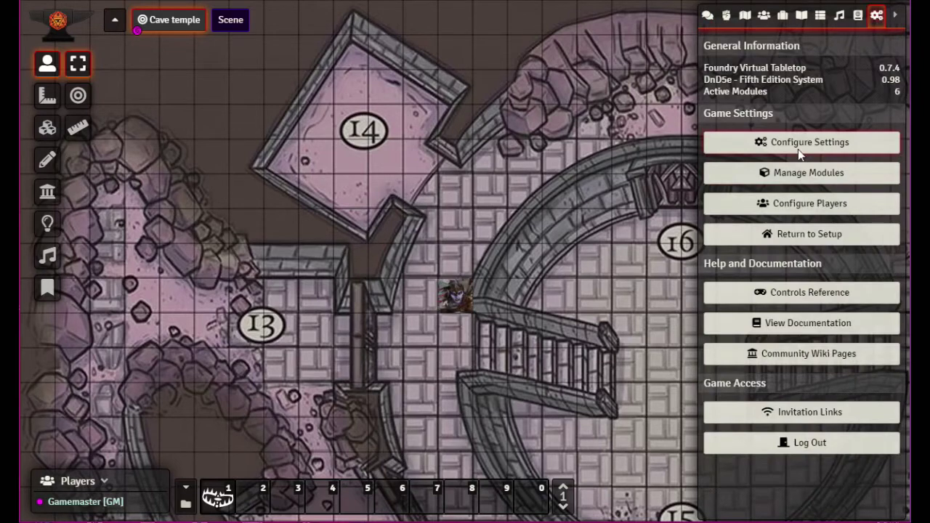
{"action": "left_click", "coordinate": [796, 174]}
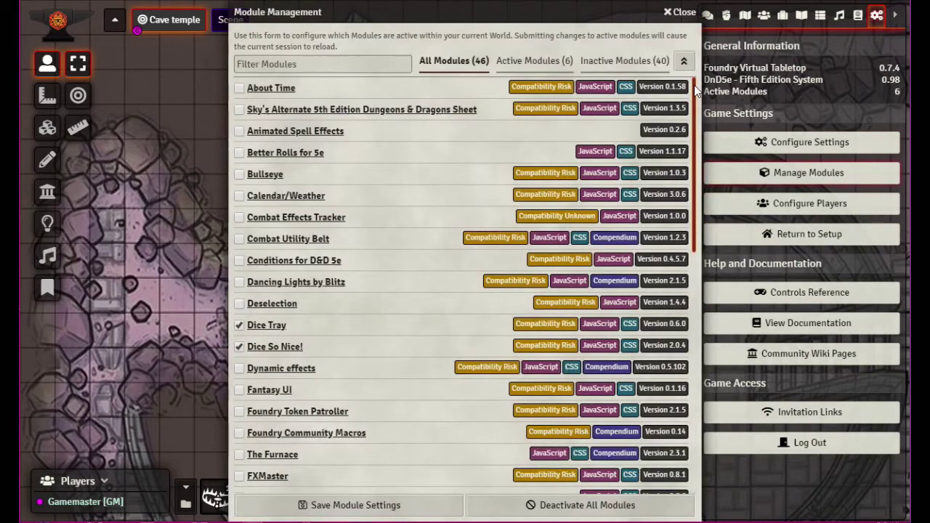
{"action": "left_click", "coordinate": [680, 14]}
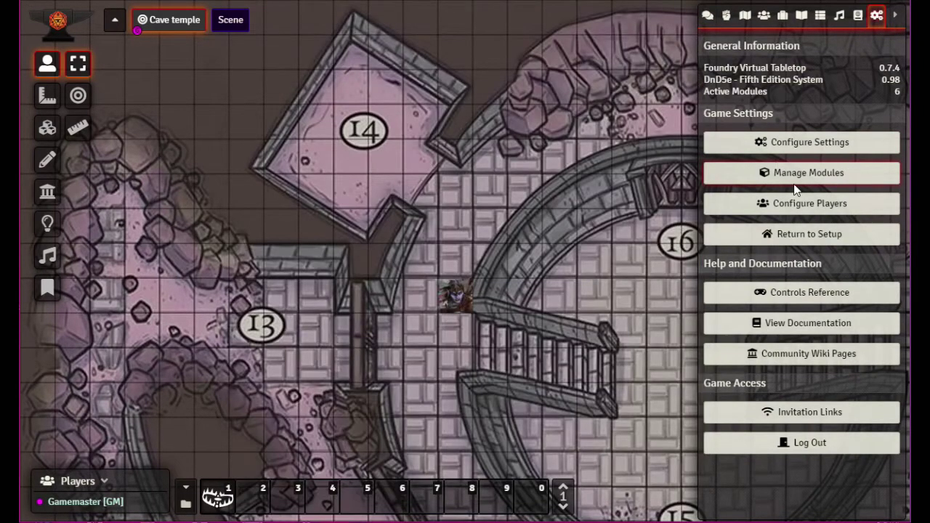
{"action": "left_click", "coordinate": [811, 142]}
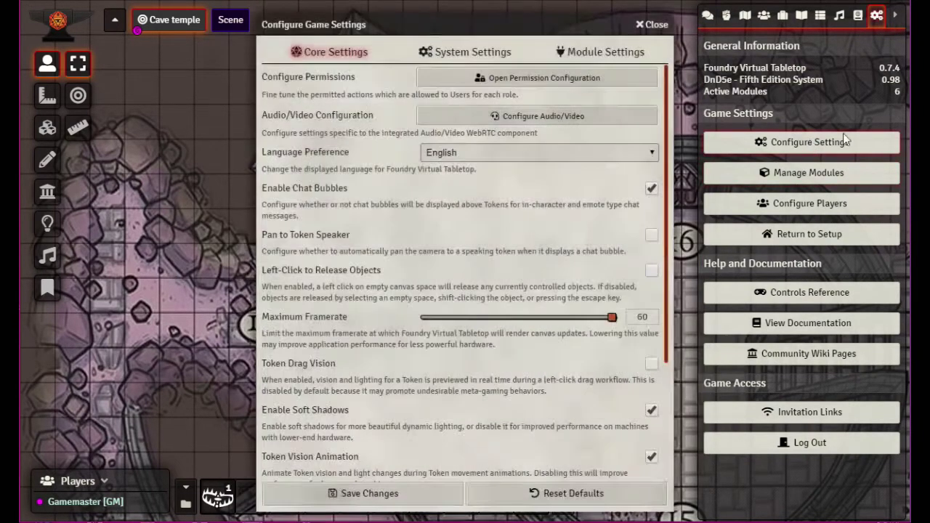
{"action": "left_click", "coordinate": [607, 52]}
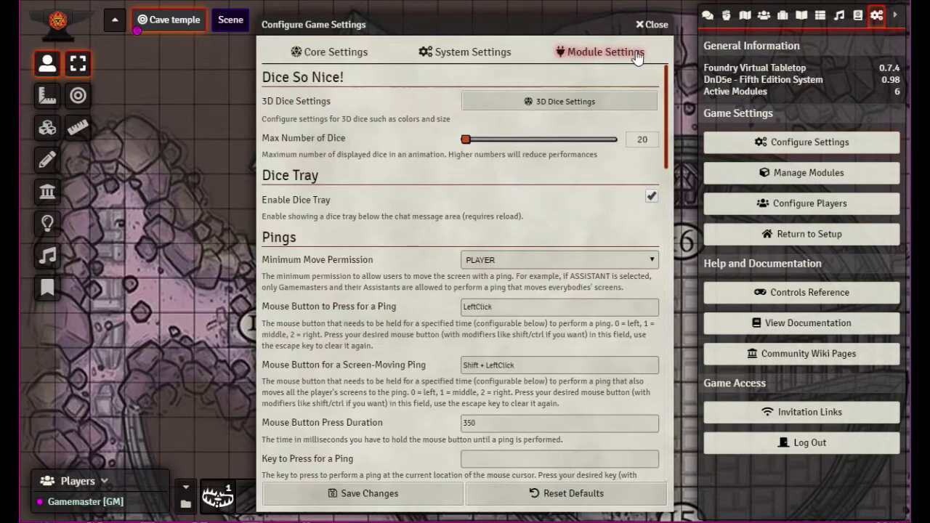
{"action": "left_click_drag", "start_coordinate": [491, 34], "coordinate": [482, 22]}
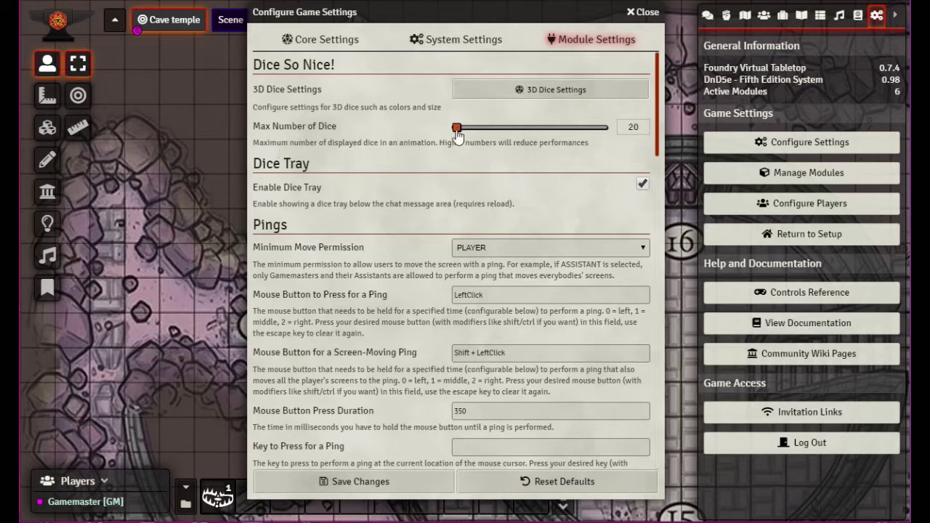
{"action": "left_click_drag", "start_coordinate": [456, 127], "coordinate": [603, 128]}
{"action": "left_click_drag", "start_coordinate": [605, 131], "coordinate": [455, 148]}
{"action": "left_click", "coordinate": [640, 12]}
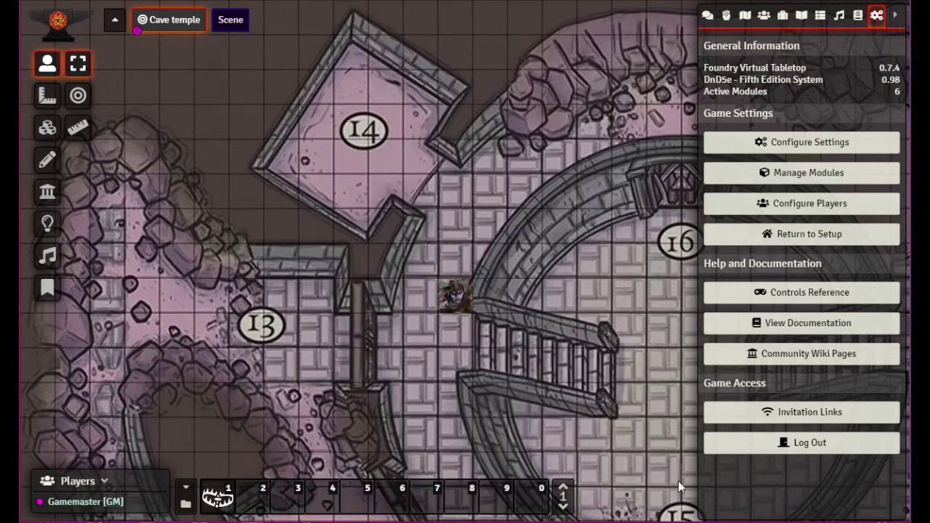
- Roll 50d10 with the chat command /r 50d10 and expand the roll's individual dice results
{"action": "left_click", "coordinate": [707, 15]}
{"action": "left_click", "coordinate": [766, 427]}
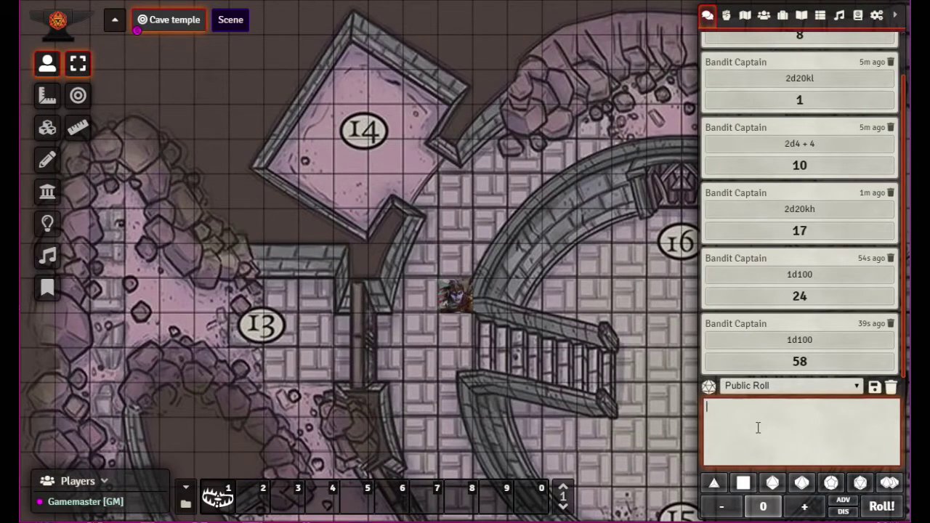
{"action": "type", "text": "/r 50d10"}
{"action": "key", "text": "Return"}
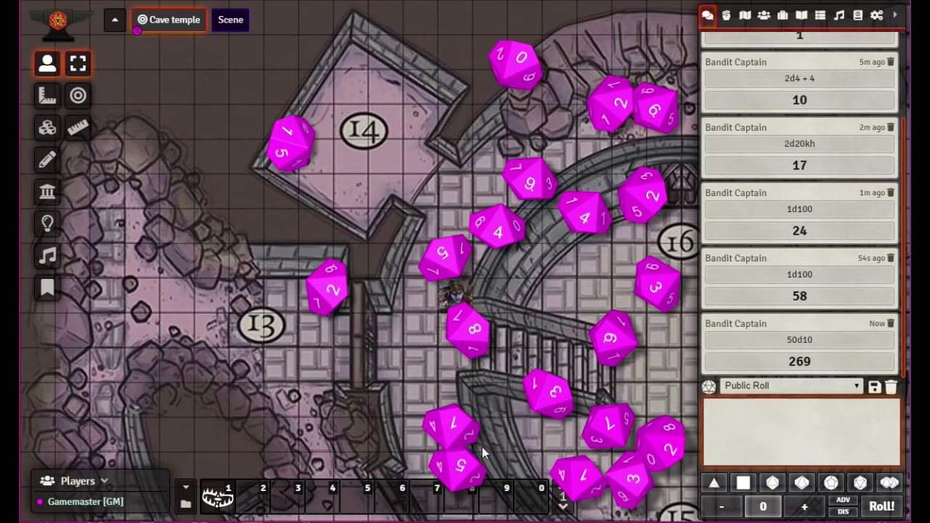
{"action": "left_click", "coordinate": [819, 342]}
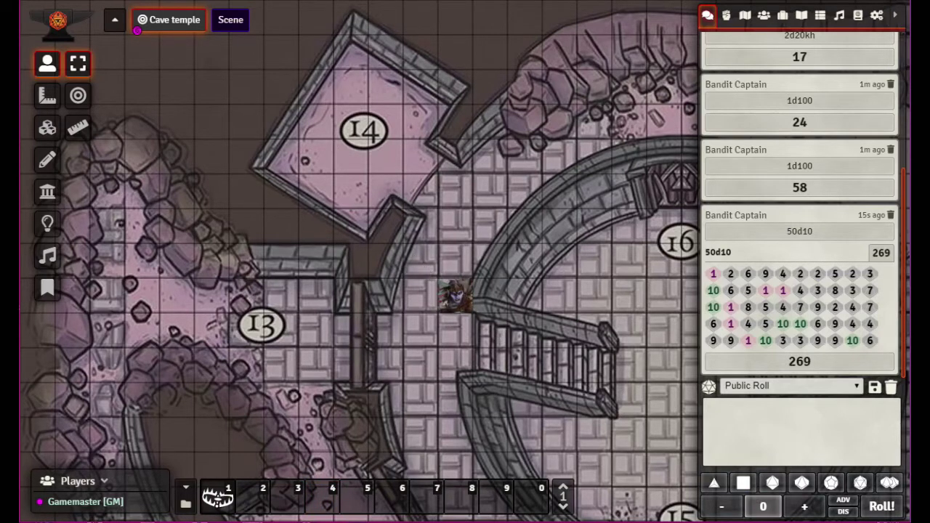
- Disable 3D dice in the 3D Dice Settings of Dice So Nice! and save those settings
{"action": "left_click", "coordinate": [876, 15]}
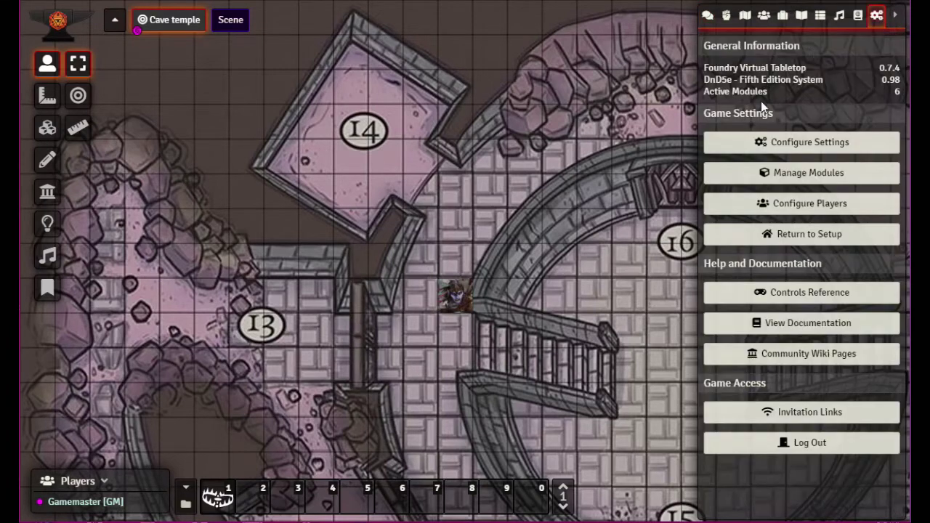
{"action": "left_click", "coordinate": [798, 149]}
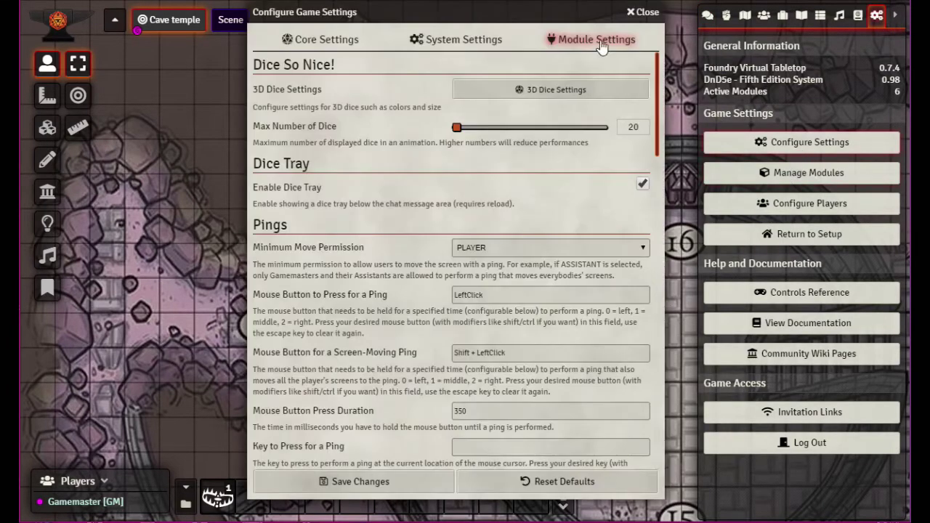
{"action": "left_click_drag", "start_coordinate": [456, 127], "coordinate": [414, 132]}
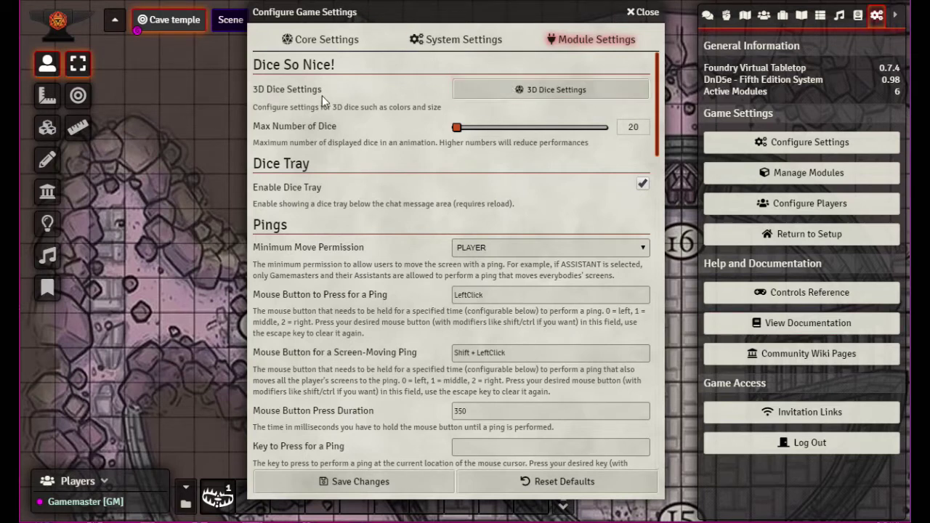
{"action": "left_click", "coordinate": [544, 94]}
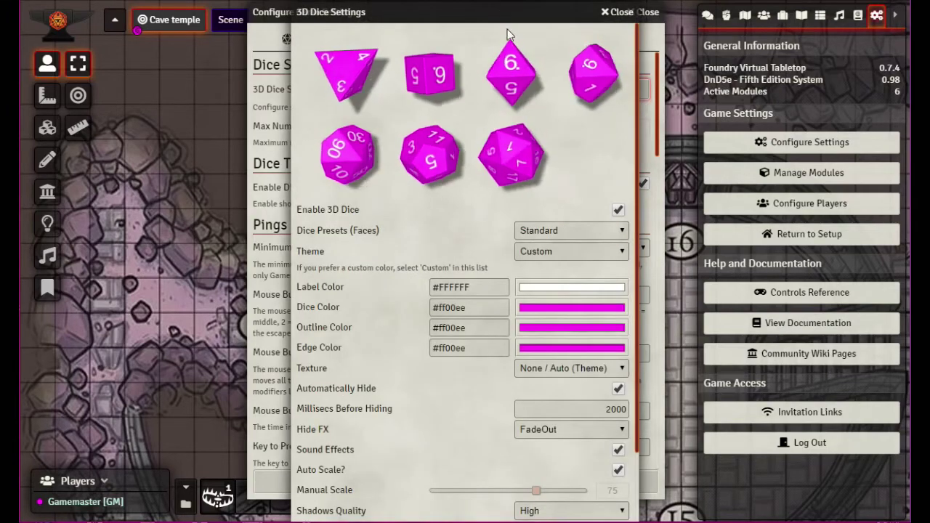
{"action": "mouse_move", "coordinate": [506, 14]}
{"action": "left_mouse_down"}
{"action": "mouse_move", "coordinate": [461, 16]}
{"action": "mouse_move", "coordinate": [500, 17]}
{"action": "left_mouse_up"}
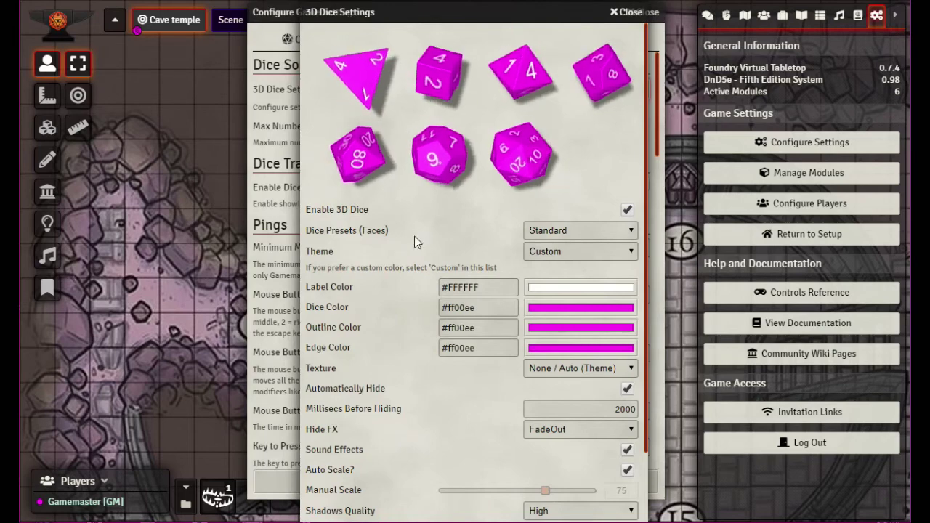
{"action": "left_click", "coordinate": [627, 210]}
{"action": "scroll", "coordinate": [528, 274], "scroll_direction": "down", "scroll_amount": 2}
{"action": "scroll", "coordinate": [523, 240], "scroll_direction": "up", "scroll_amount": 2}
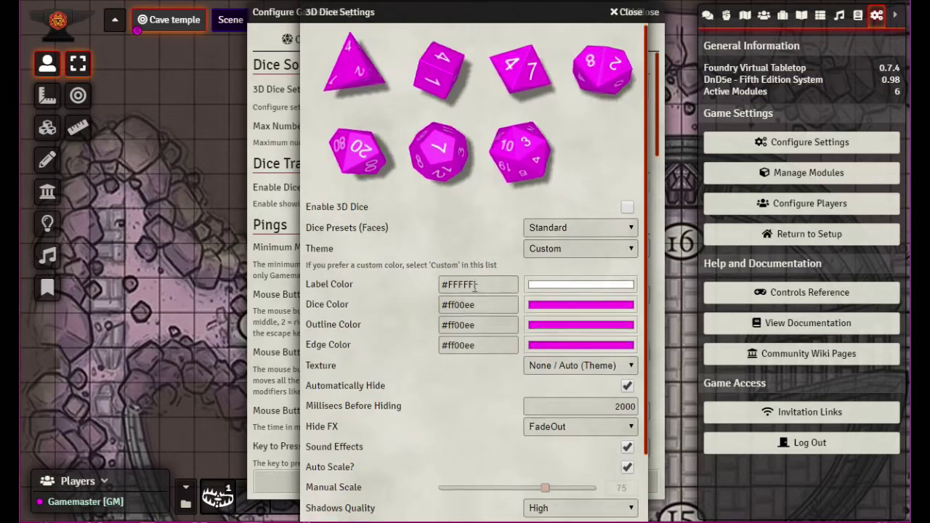
{"action": "scroll", "coordinate": [482, 307], "scroll_direction": "down", "scroll_amount": 2}
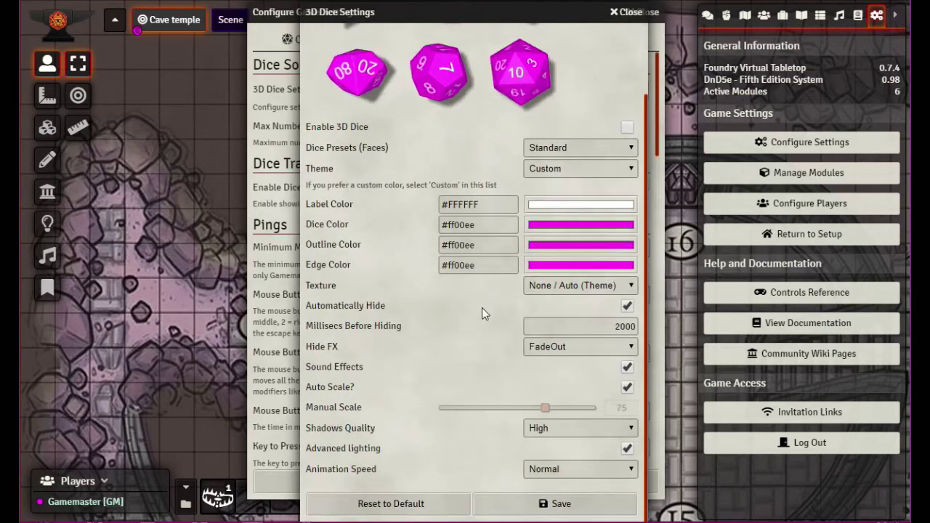
{"action": "left_click", "coordinate": [556, 503]}
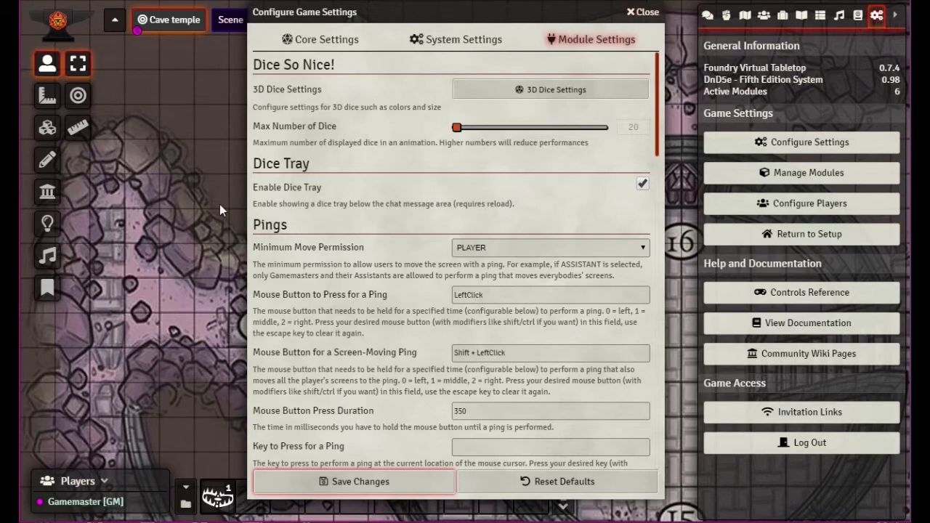
- Reload the game and dismiss the VTTA D&D Beyond Integration and Native App notices
{"action": "key", "text": "F5"}
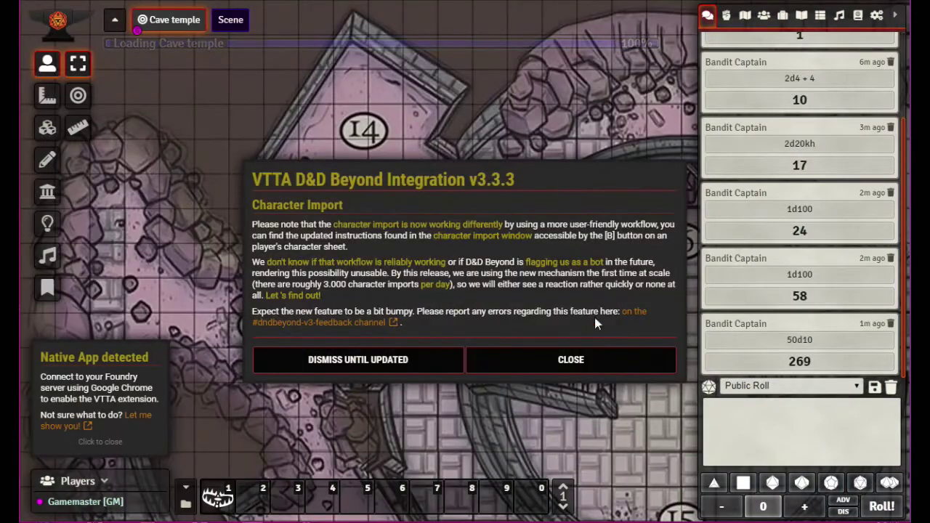
{"action": "left_click", "coordinate": [584, 361]}
{"action": "left_click", "coordinate": [113, 442]}
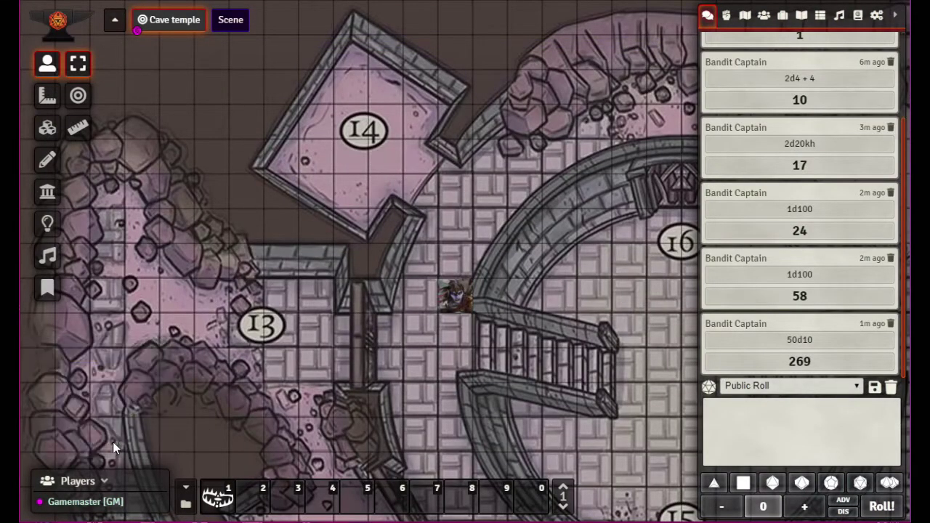
- Roll 20d20 with the chat command /r 20d20 to test rolling with 3D dice disabled
{"action": "left_click", "coordinate": [813, 430]}
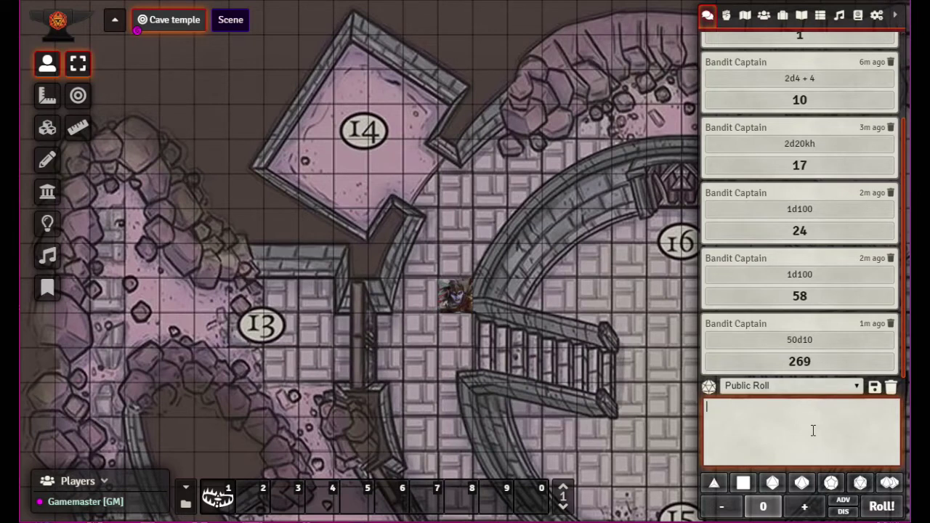
{"action": "type", "text": "/r 20d20"}
{"action": "key", "text": "Return"}
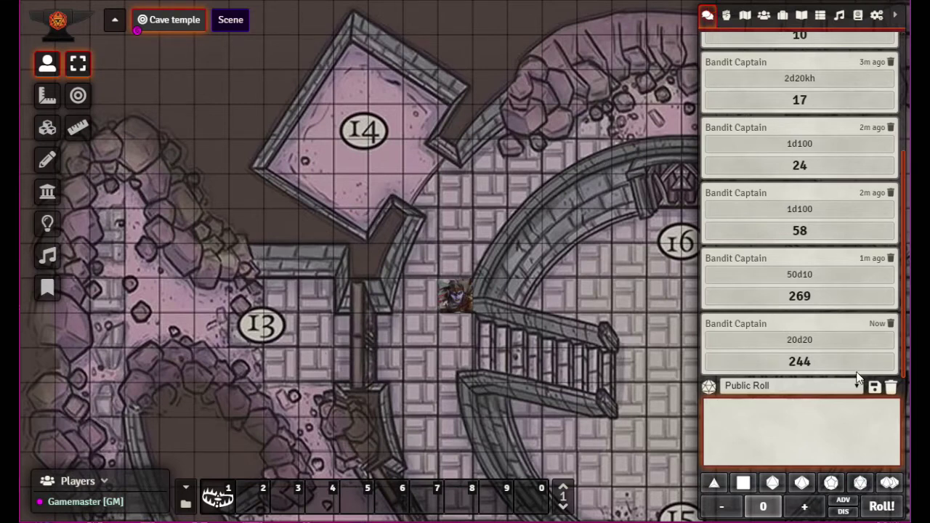
- Reopen the 3D Dice Settings of Dice So Nice! from the module settings, with Enable 3D Dice turned back on
{"action": "left_click", "coordinate": [877, 16]}
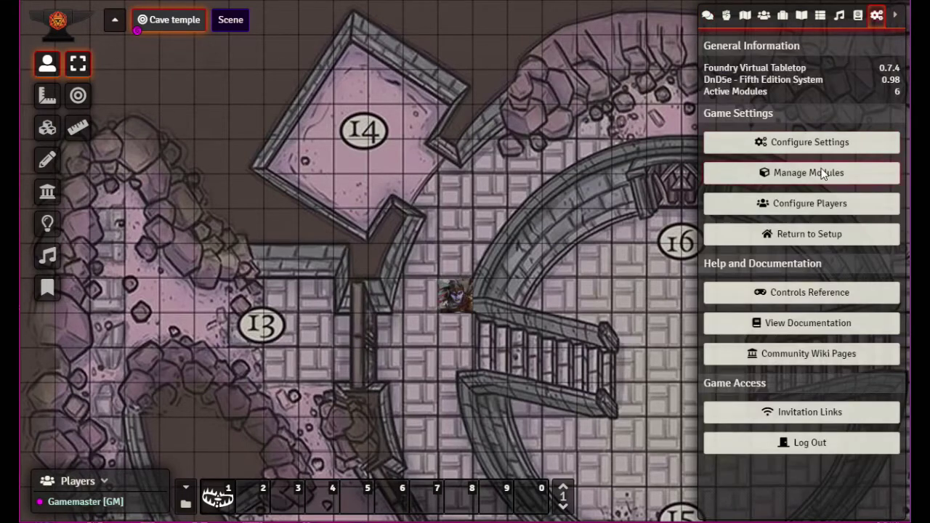
{"action": "left_click", "coordinate": [818, 145]}
{"action": "left_click", "coordinate": [607, 57]}
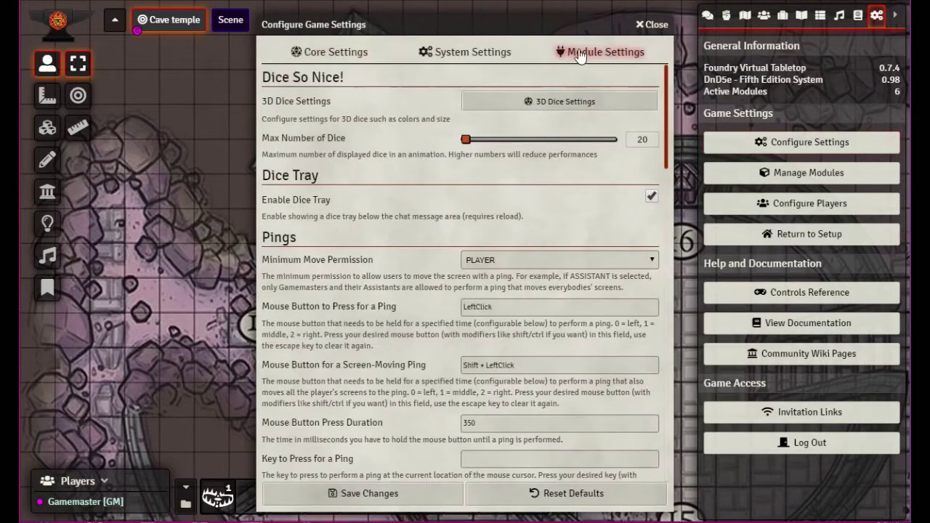
{"action": "left_click", "coordinate": [537, 102]}
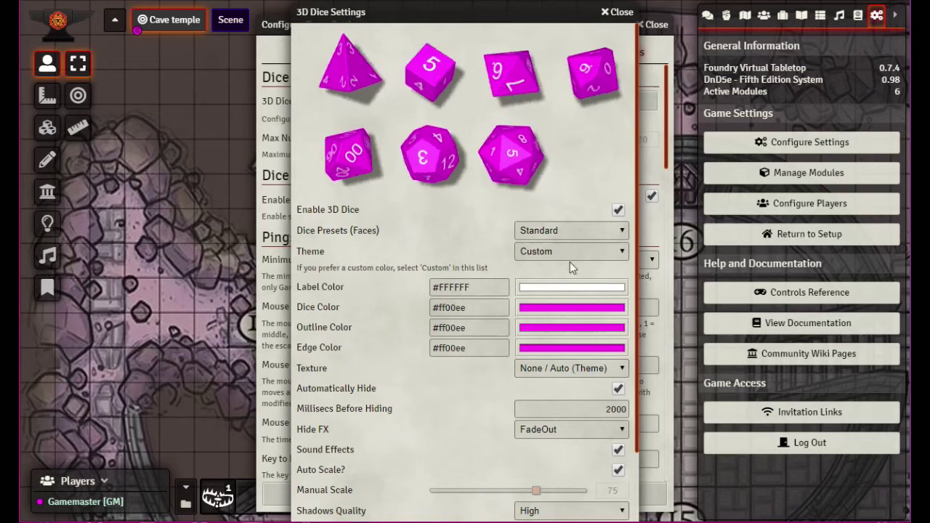
- Preview the Dot (White) face preset for the 3D dice and switch the preset to Dot (Black)
{"action": "left_click", "coordinate": [621, 231]}
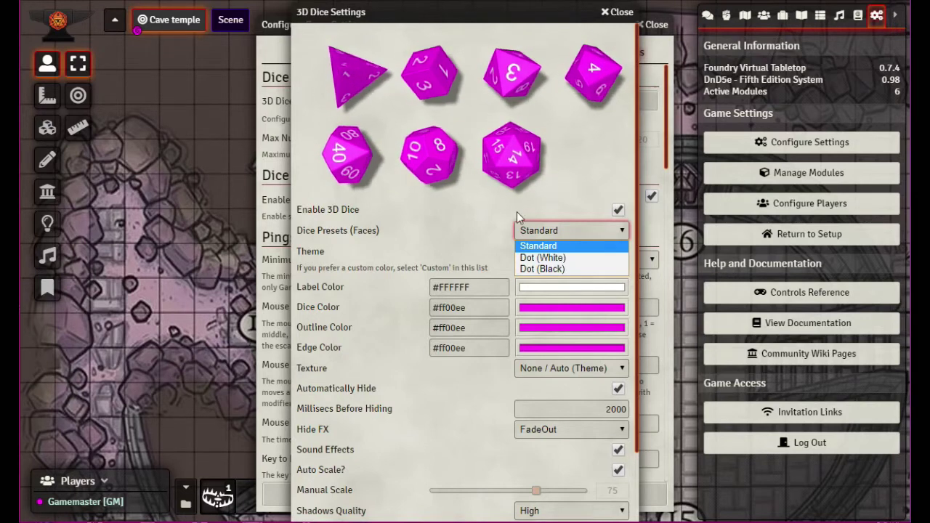
{"action": "left_click", "coordinate": [565, 245]}
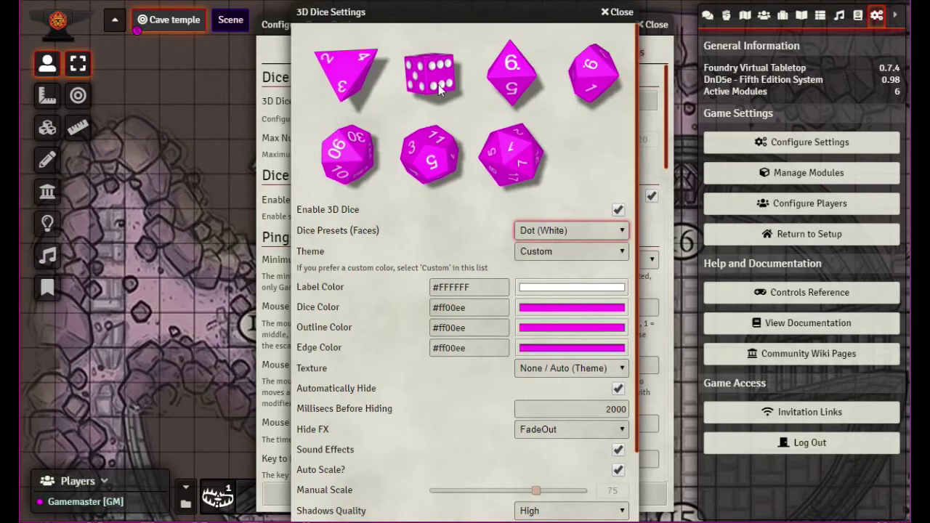
{"action": "left_click", "coordinate": [620, 233]}
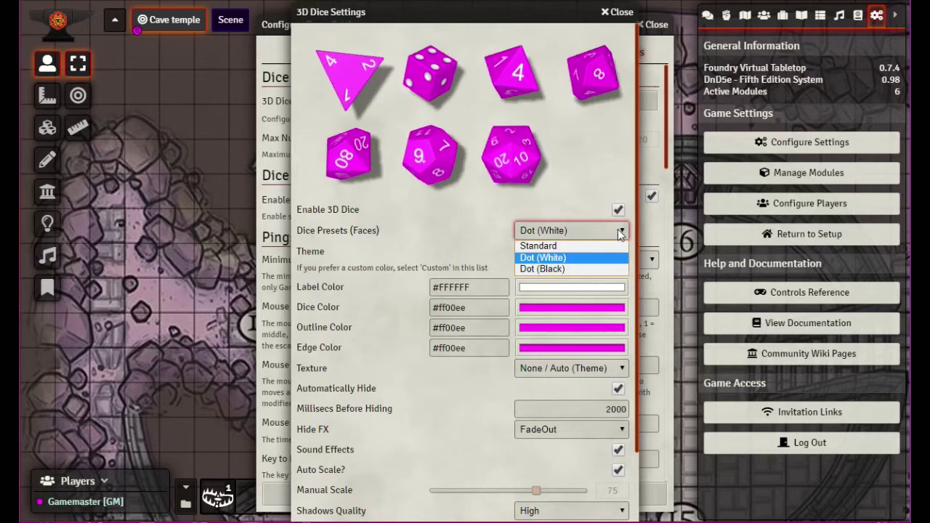
{"action": "left_click", "coordinate": [571, 268]}
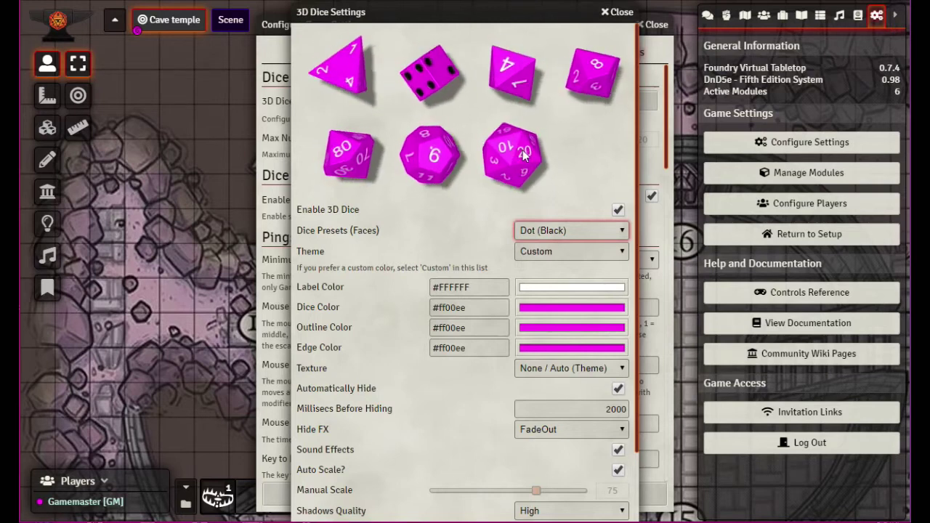
- Set the dice face preset to Standard and apply the Acid damage-type theme to the 3D dice
{"action": "left_click", "coordinate": [622, 232]}
{"action": "left_click", "coordinate": [548, 246]}
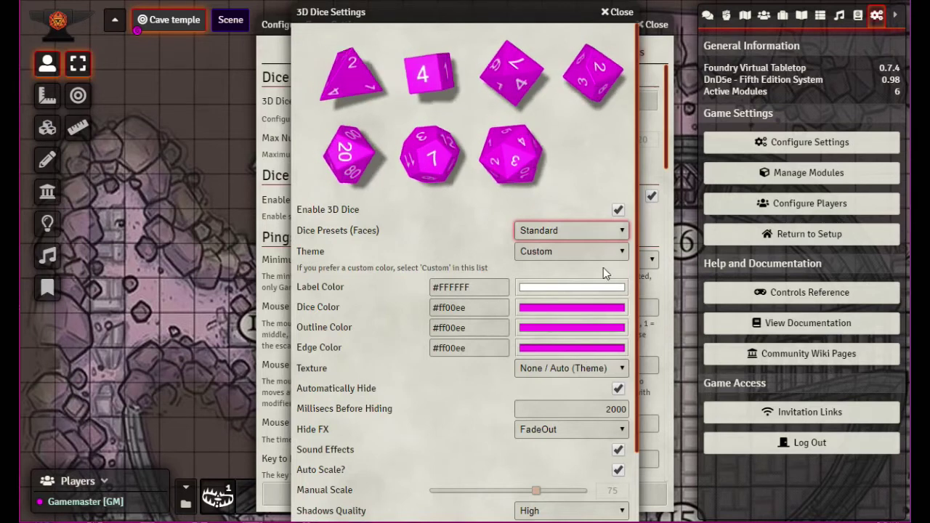
{"action": "left_click", "coordinate": [620, 251]}
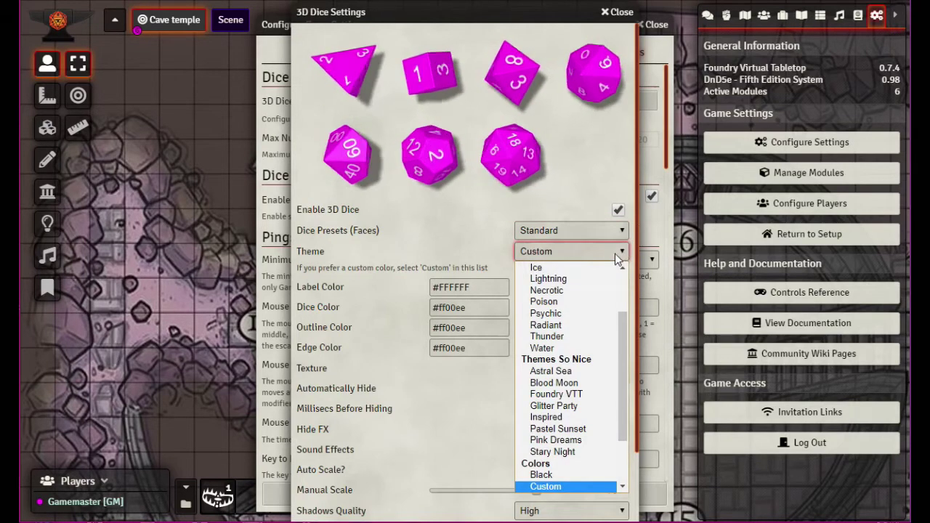
{"action": "scroll", "coordinate": [616, 340], "scroll_direction": "up", "scroll_amount": 1}
{"action": "scroll", "coordinate": [625, 347], "scroll_direction": "up", "scroll_amount": 2}
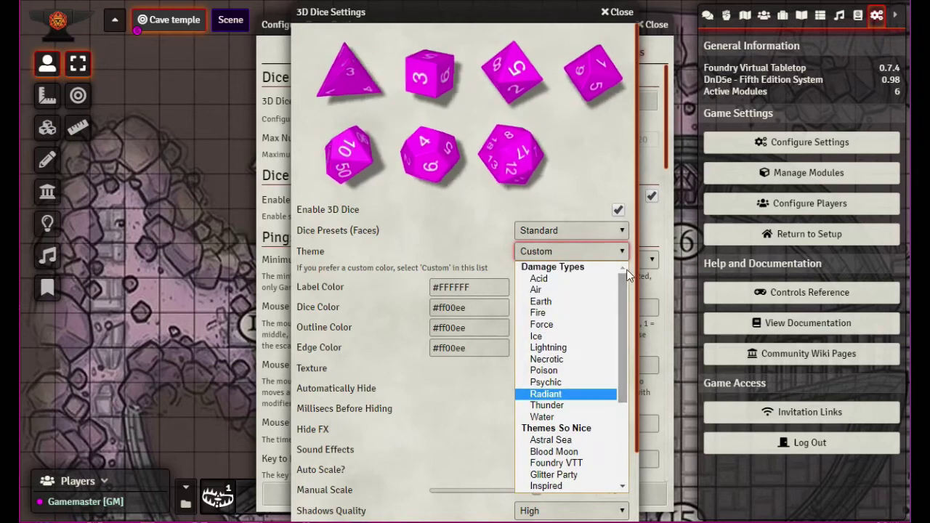
{"action": "left_click", "coordinate": [548, 277]}
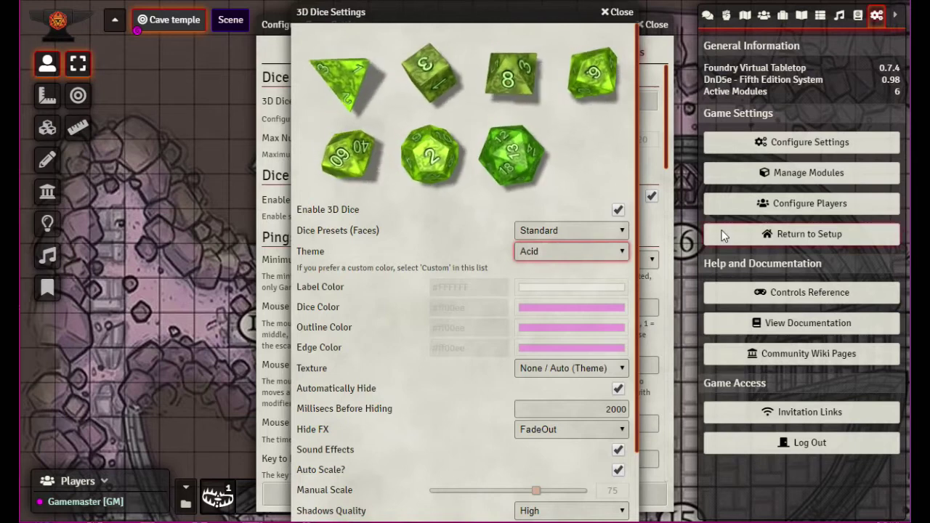
- Preview the Air, Earth, Fire, Force, Ice, Lightning and Necrotic themes on the 3D dice, one after another
{"action": "key", "text": "Down"}
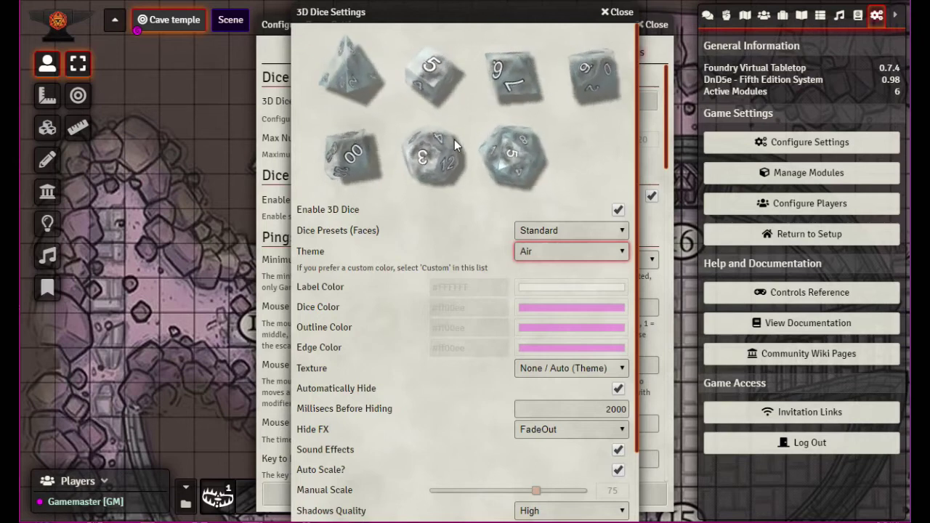
{"action": "key", "text": "Down"}
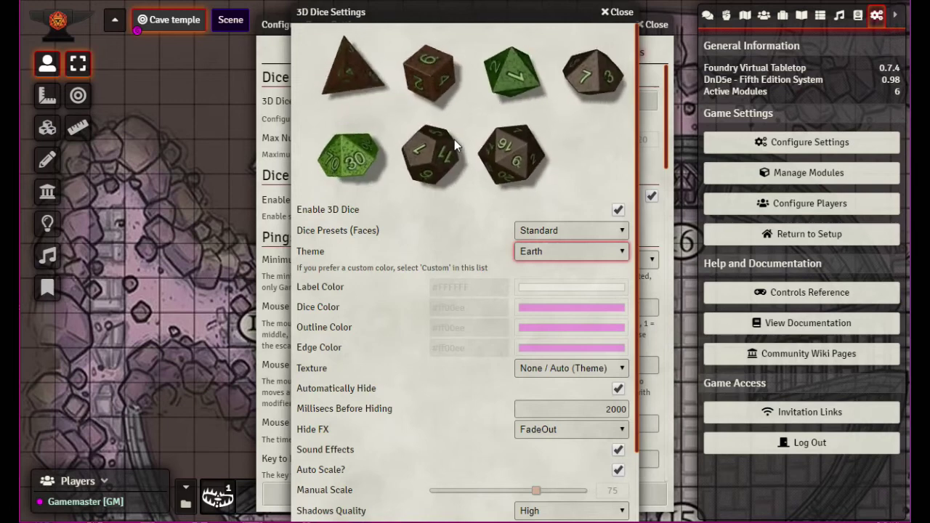
{"action": "key", "text": "f"}
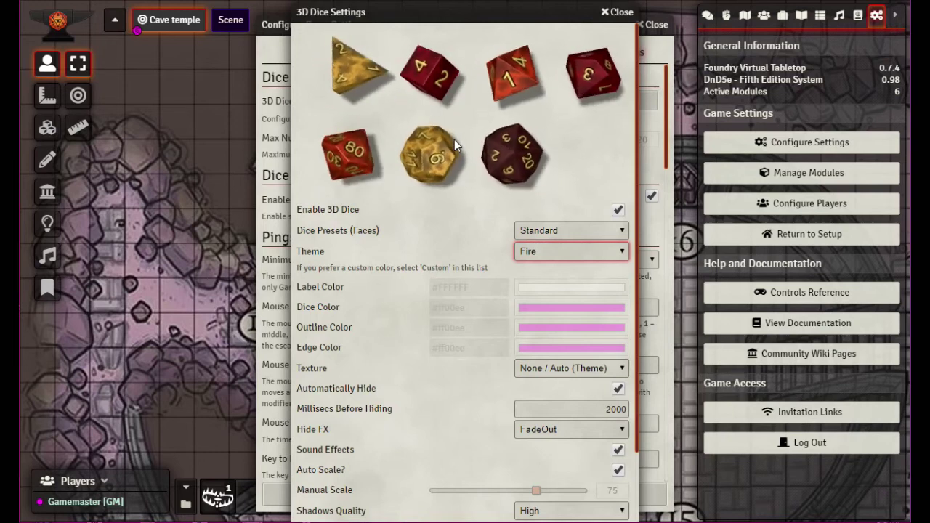
{"action": "key", "text": "f"}
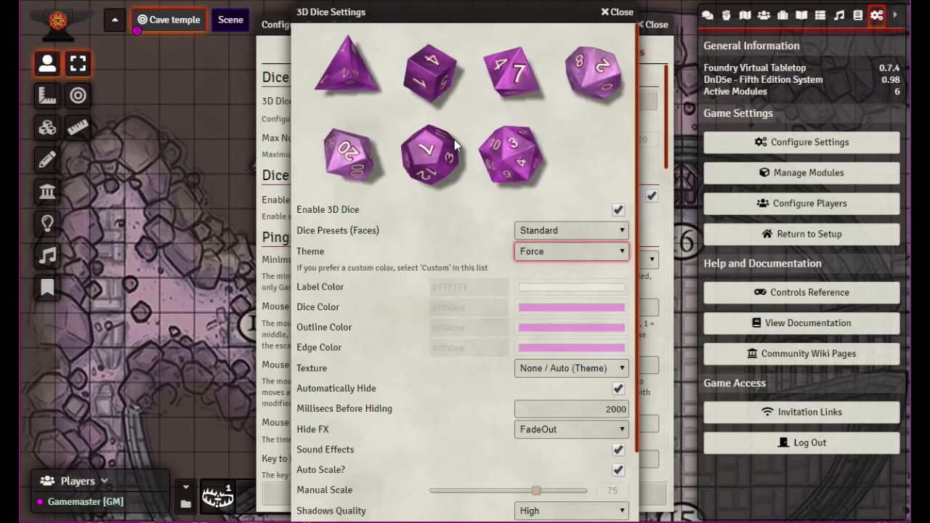
{"action": "key", "text": "i"}
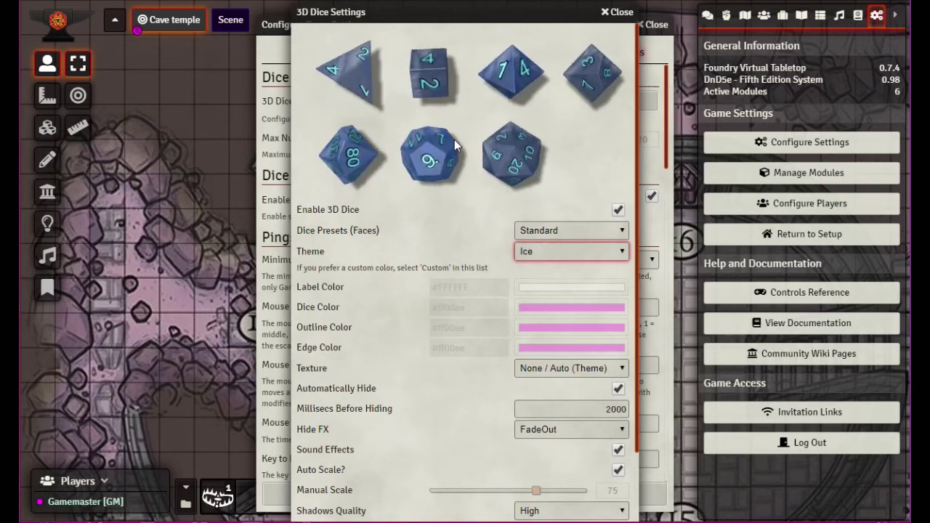
{"action": "key", "text": "l"}
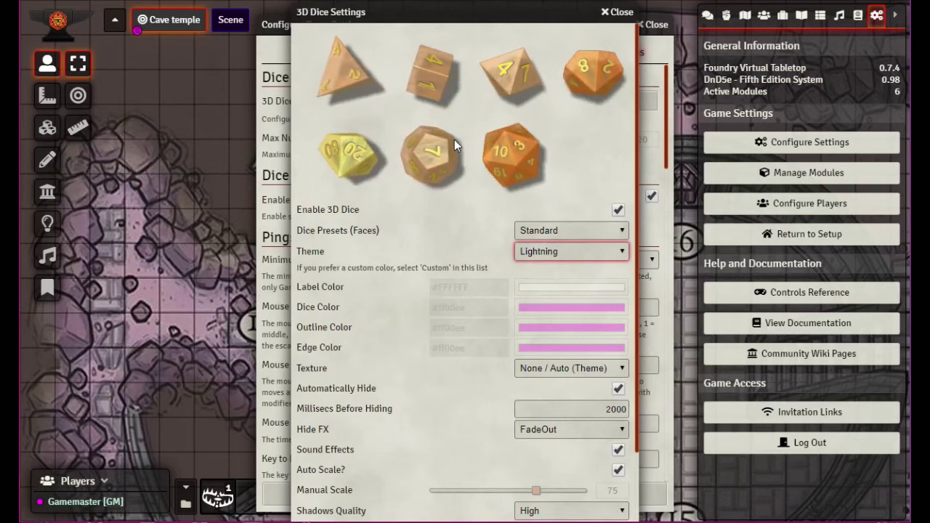
{"action": "key", "text": "n"}
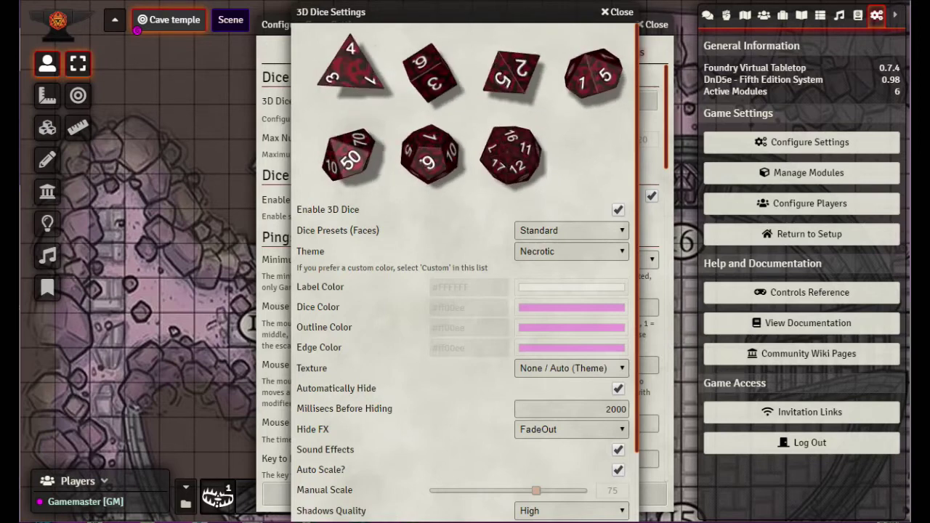
- Preview the remaining damage-type themes for the 3D dice: Poison, Psychic, Radiant, Thunder and Water
{"action": "left_click", "coordinate": [600, 251]}
{"action": "left_click", "coordinate": [595, 249]}
{"action": "key", "text": "Down"}
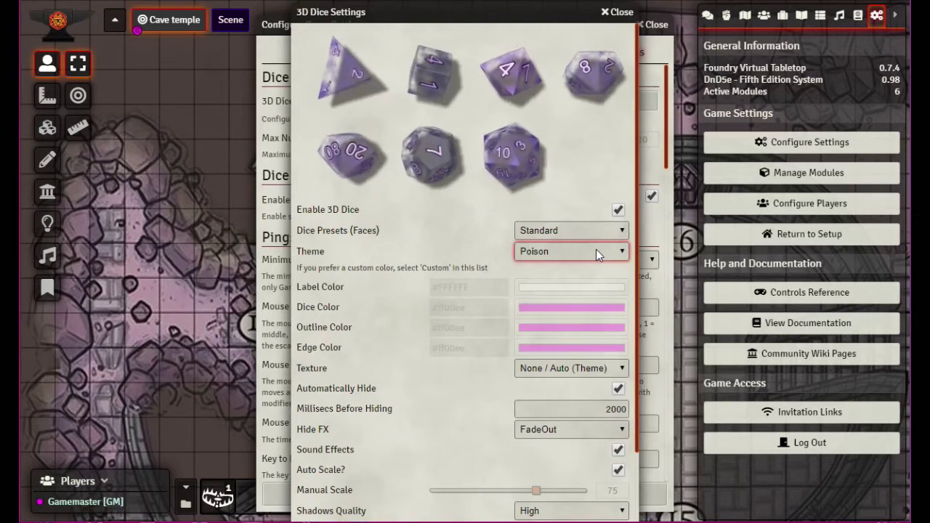
{"action": "key", "text": "Down"}
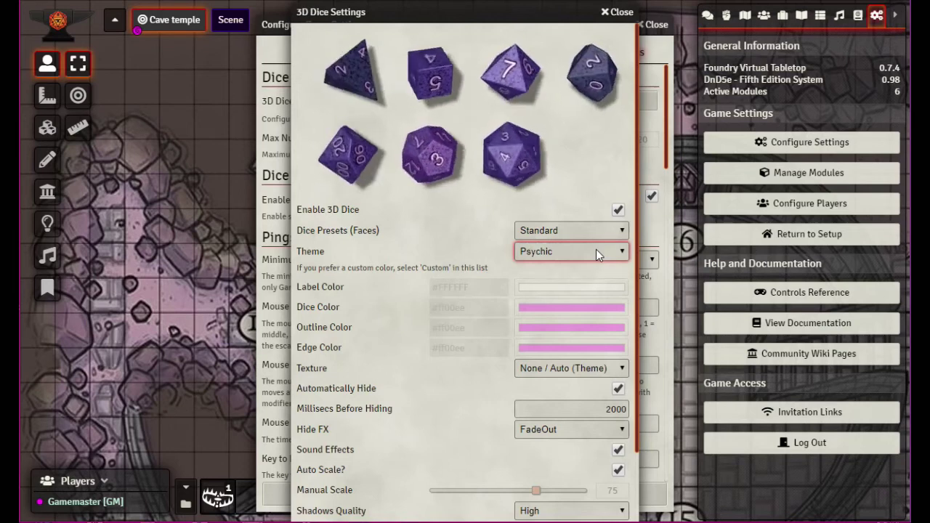
{"action": "key", "text": "Down"}
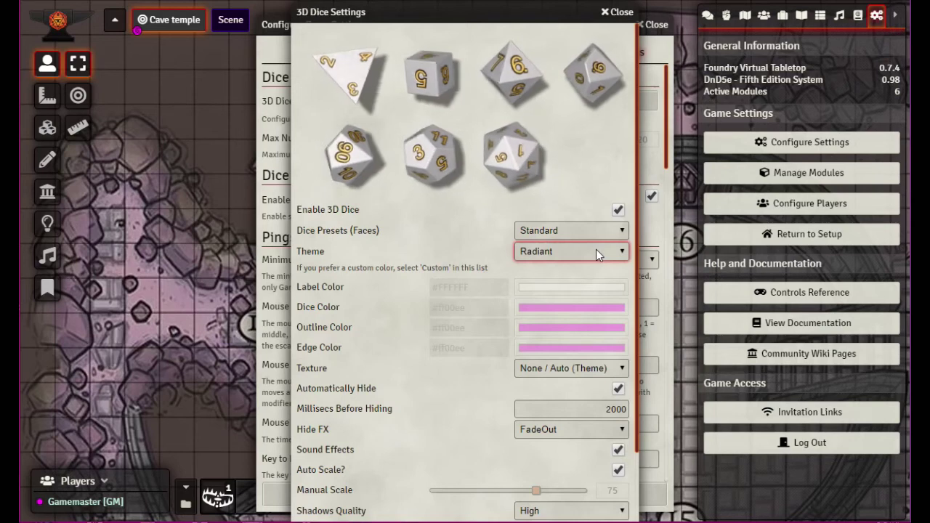
{"action": "key", "text": "Down"}
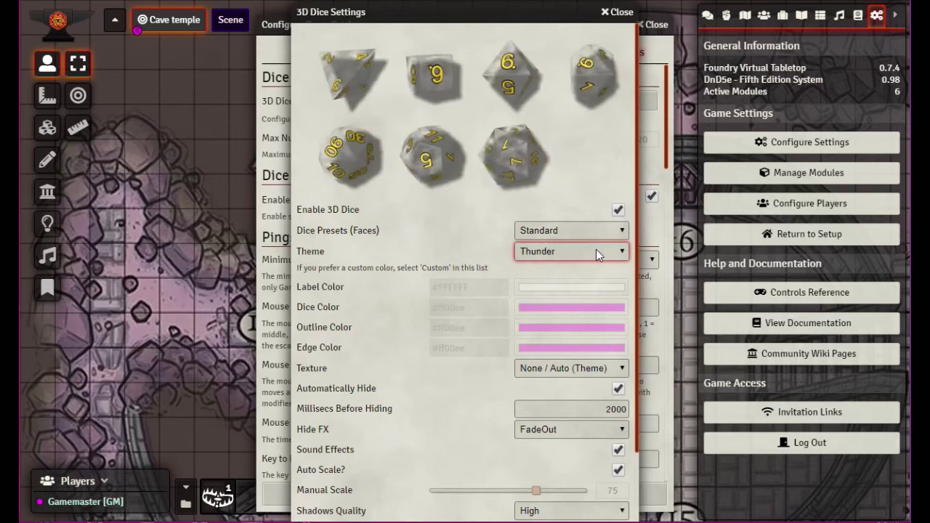
{"action": "key", "text": "Down"}
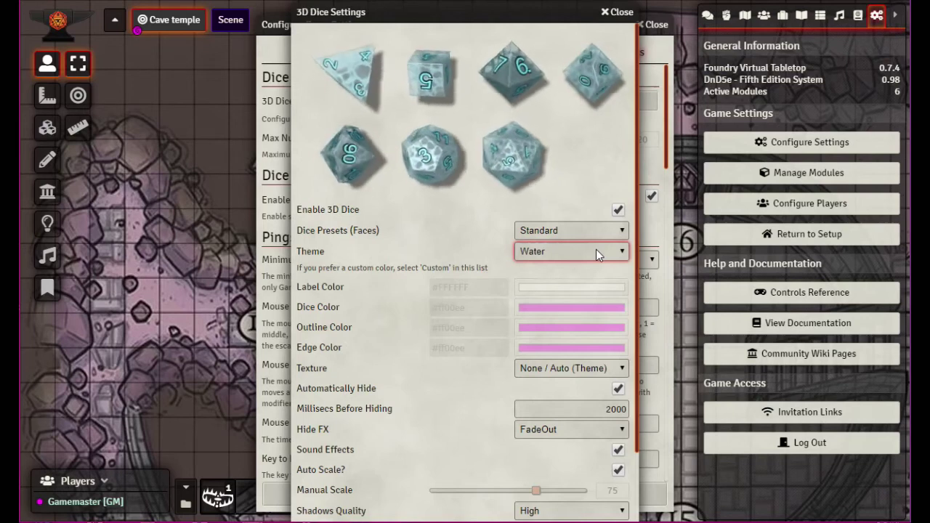
- Preview the Astral Sea, Blood Moon, Foundry VTT, Glitter Party, Inspired, Pastel Sunset and Pink Dreams themes on the 3D dice
{"action": "key", "text": "Down"}
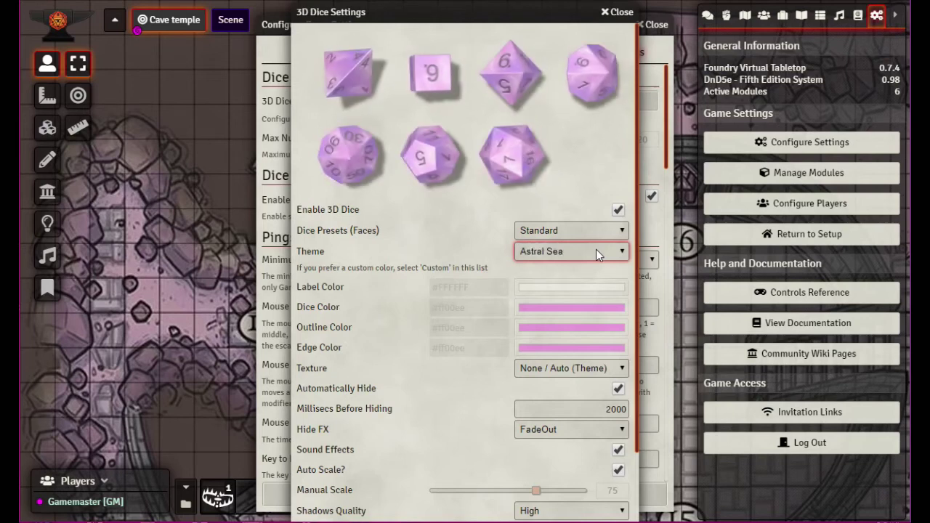
{"action": "key", "text": "Down"}
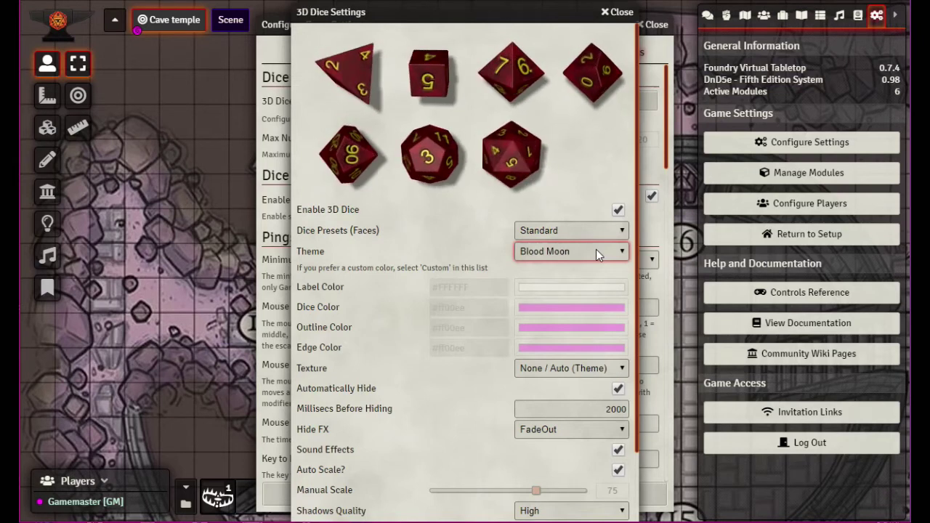
{"action": "key", "text": "Down"}
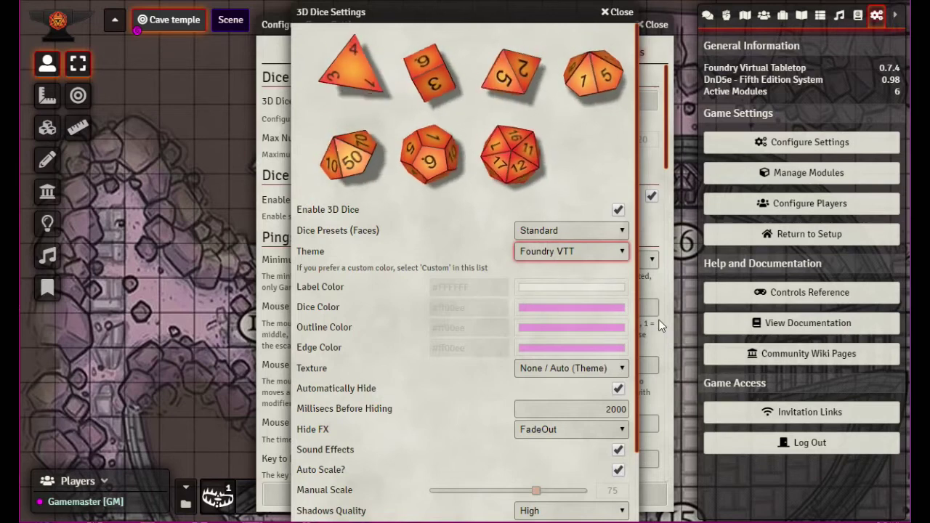
{"action": "left_click", "coordinate": [571, 251]}
{"action": "left_click", "coordinate": [571, 251]}
{"action": "key", "text": "g"}
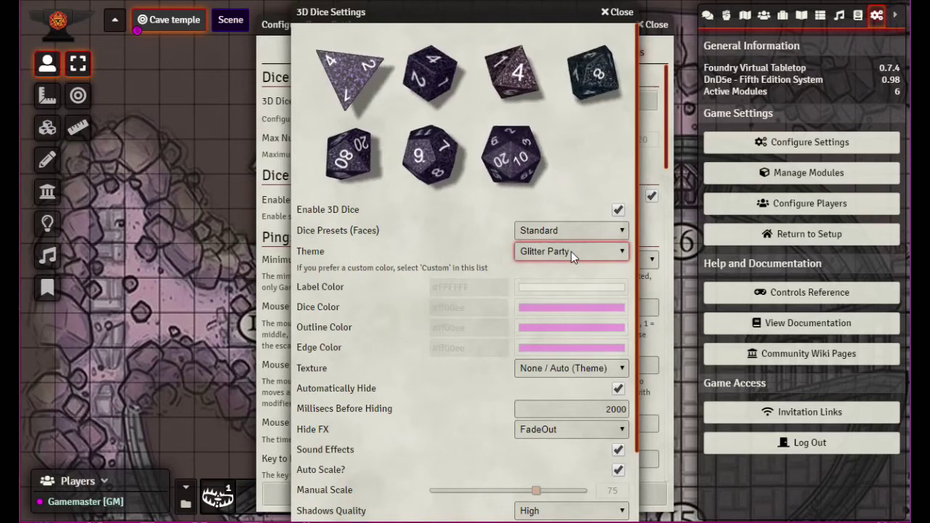
{"action": "key", "text": "i"}
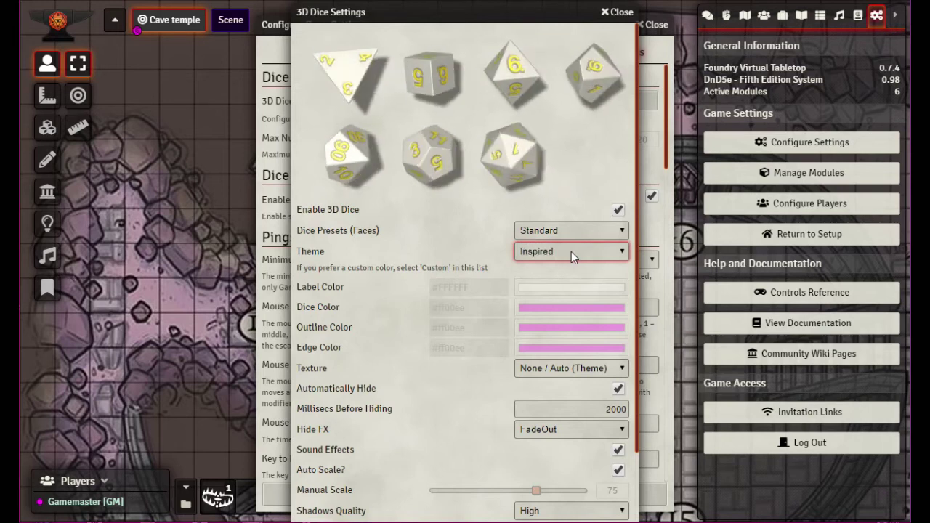
{"action": "key", "text": "p"}
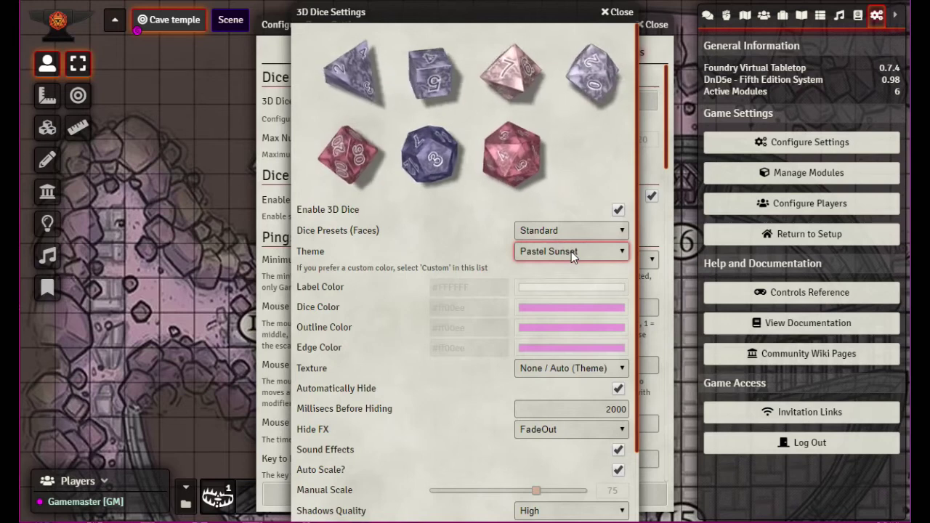
{"action": "key", "text": "p"}
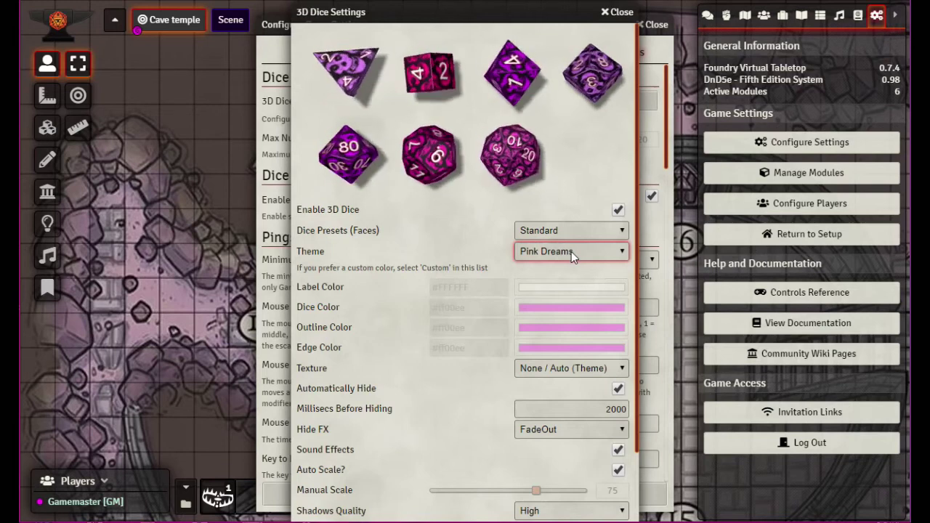
- Preview the dice themes following Pink Dreams, including Custom, Rainblow, Random, White, Tiger King and Toxic
{"action": "key", "text": "Down"}
{"action": "key", "text": "Down"}
{"action": "key", "text": "Down"}
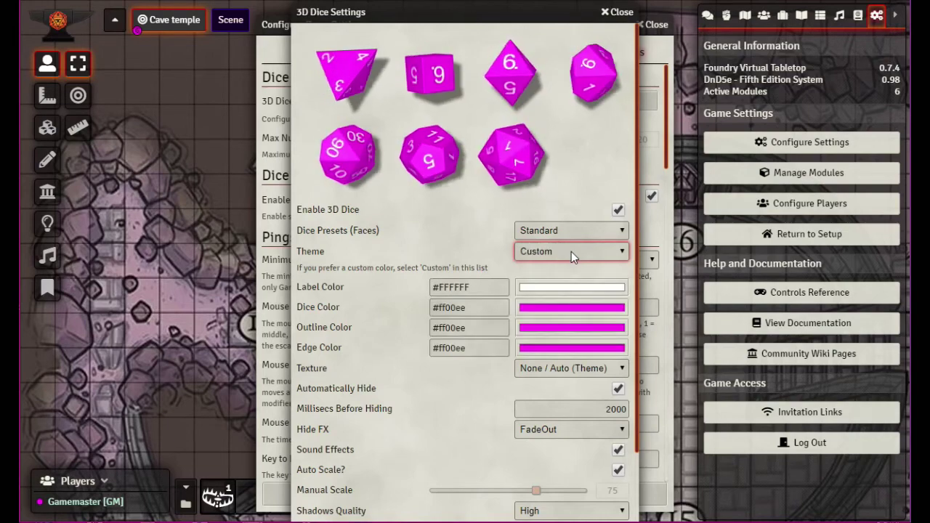
{"action": "key", "text": "Down"}
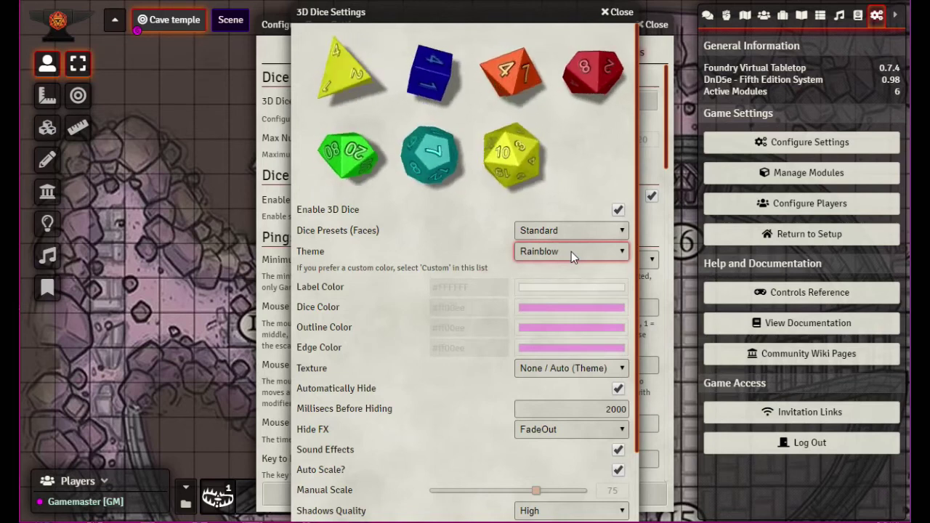
{"action": "key", "text": "Down"}
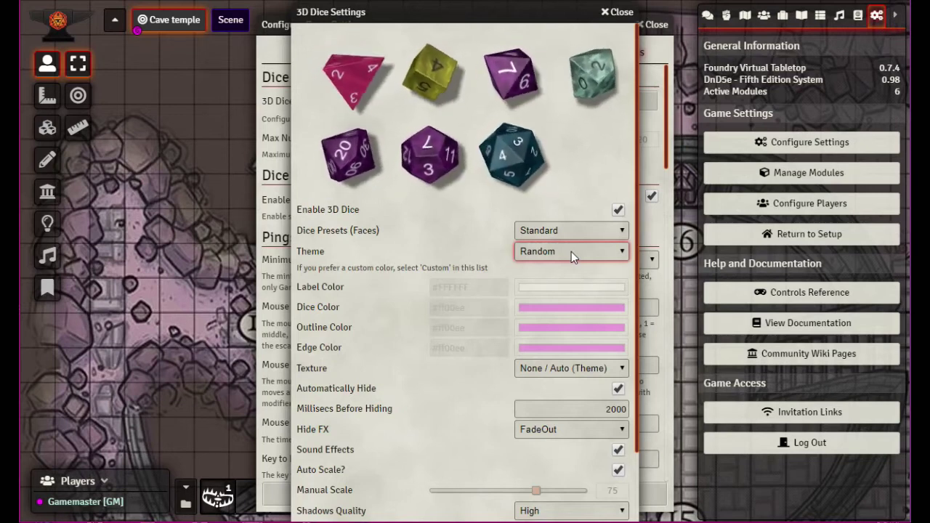
{"action": "key", "text": "Down"}
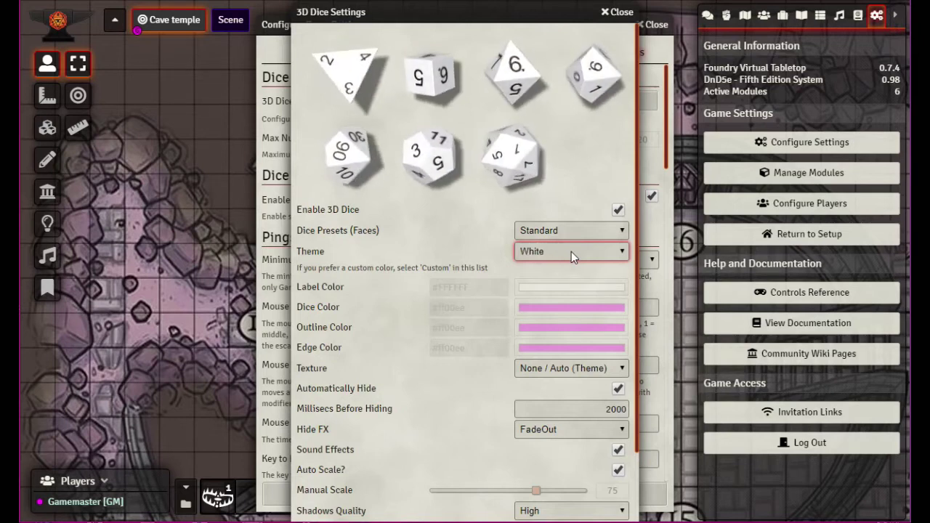
{"action": "key", "text": "Down"}
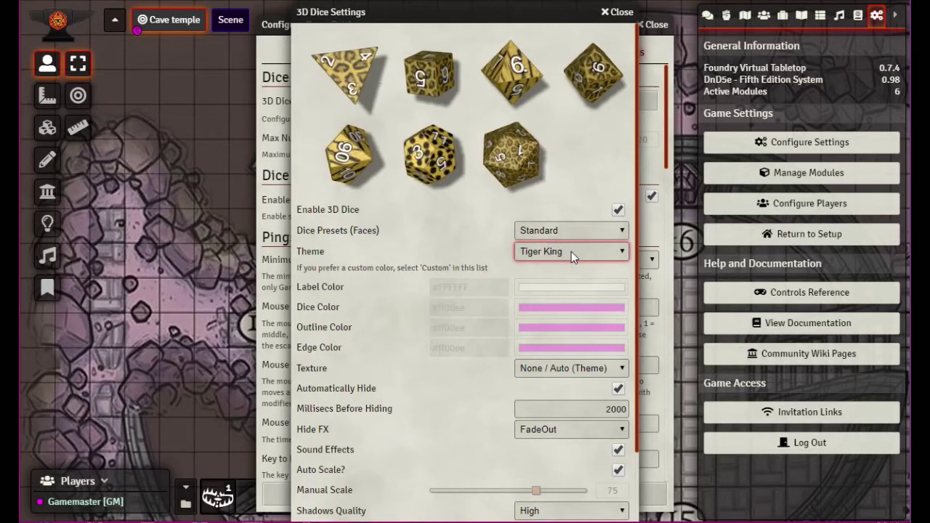
{"action": "key", "text": "Down"}
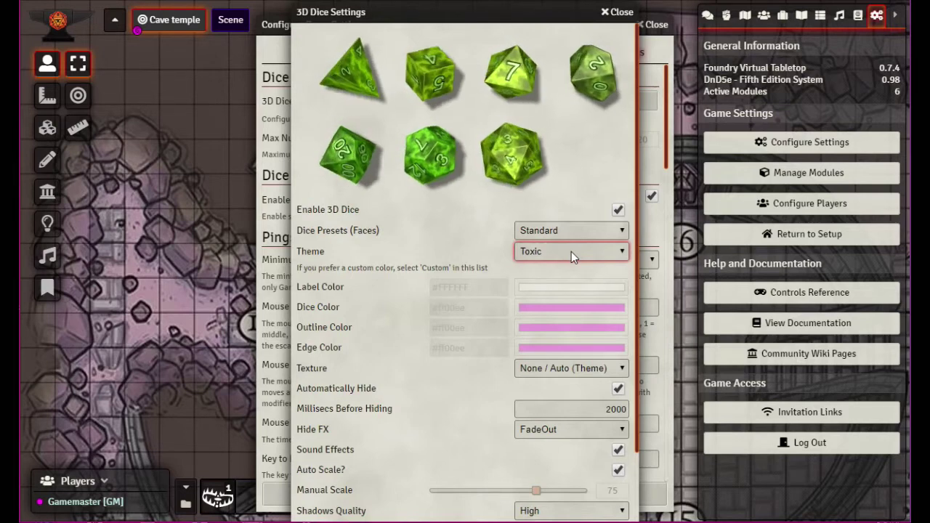
- Set the dice theme to Random, save the 3D dice settings and close the game settings
{"action": "key", "text": "Up"}
{"action": "key", "text": "Up"}
{"action": "key", "text": "Up"}
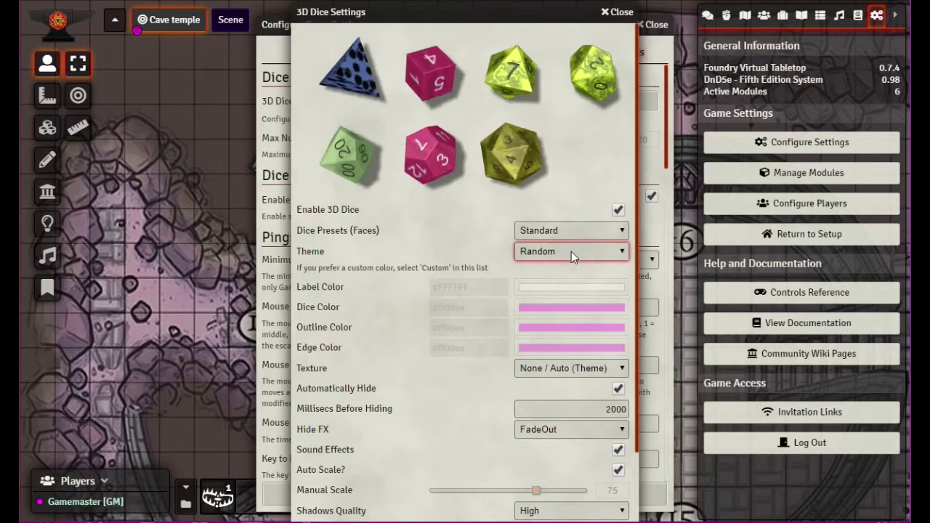
{"action": "scroll", "coordinate": [501, 345], "scroll_direction": "down", "scroll_amount": 2}
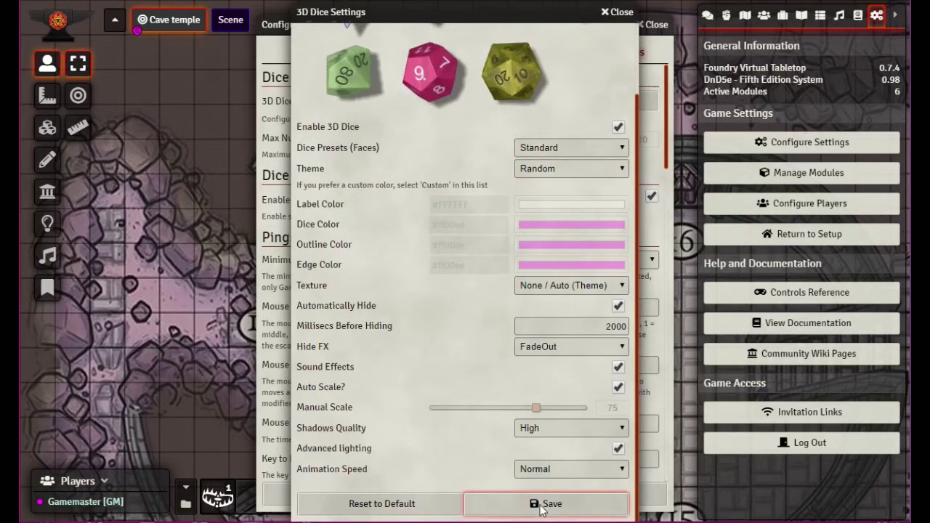
{"action": "left_click", "coordinate": [541, 503]}
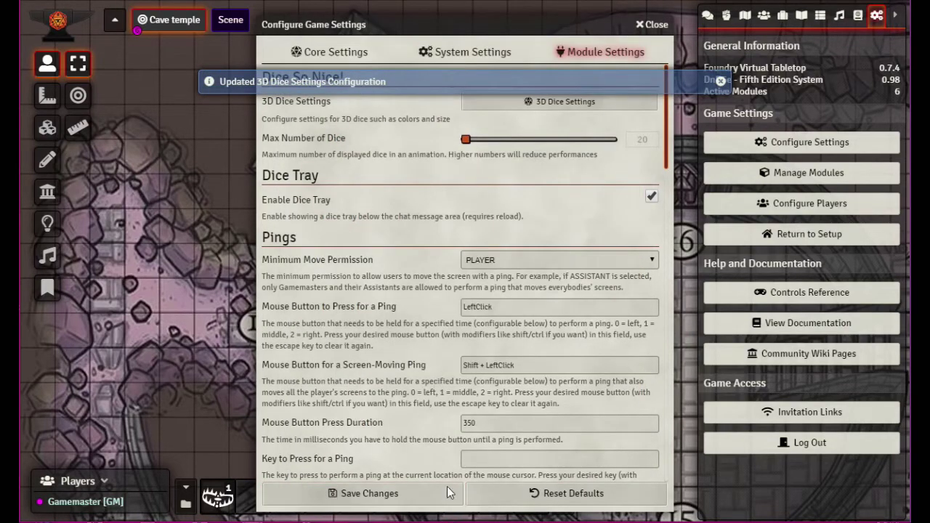
{"action": "left_click", "coordinate": [651, 27]}
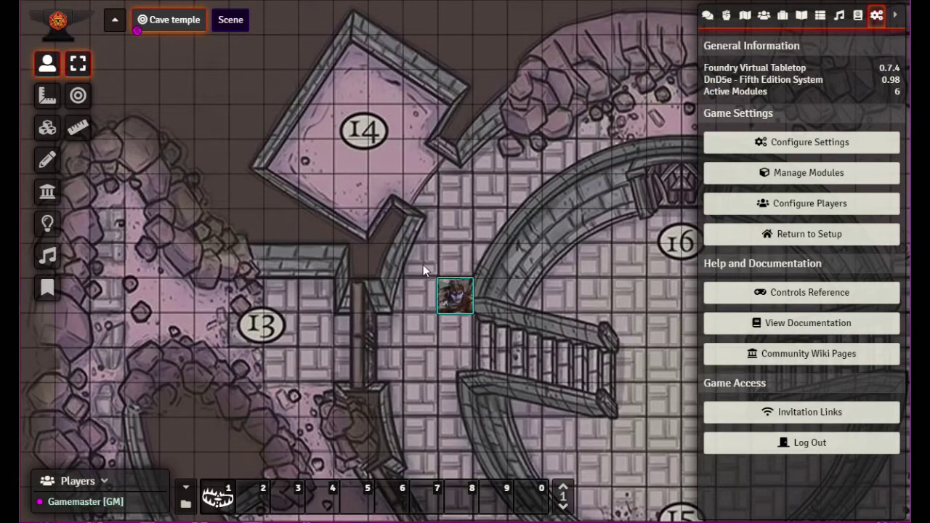
- Open the chat log and make a public roll of twelve d20s with the dice tray
{"action": "left_click", "coordinate": [707, 15]}
{"action": "left_click", "coordinate": [860, 482]}
{"action": "left_click", "coordinate": [861, 483]}
{"action": "left_click", "coordinate": [861, 484]}
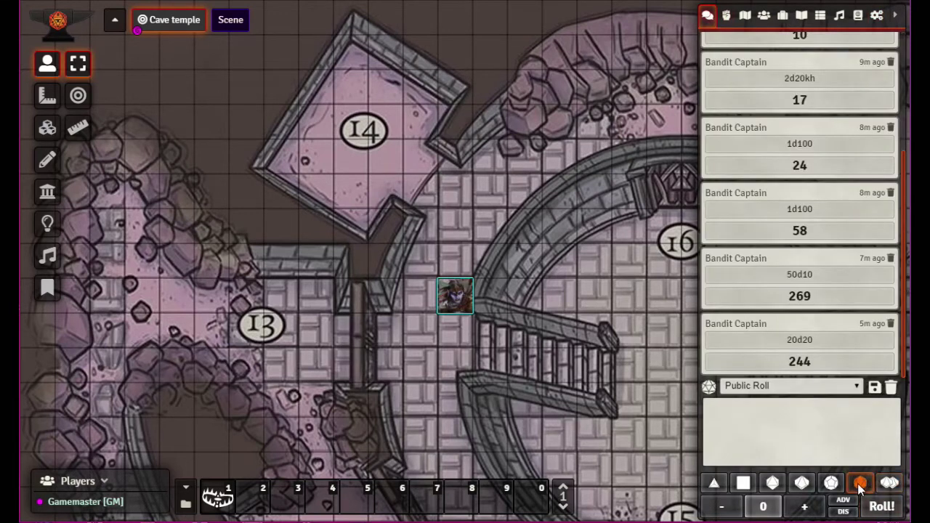
{"action": "triple_click", "coordinate": [861, 484]}
{"action": "triple_click", "coordinate": [861, 483]}
{"action": "triple_click", "coordinate": [861, 484]}
{"action": "left_click", "coordinate": [884, 507]}
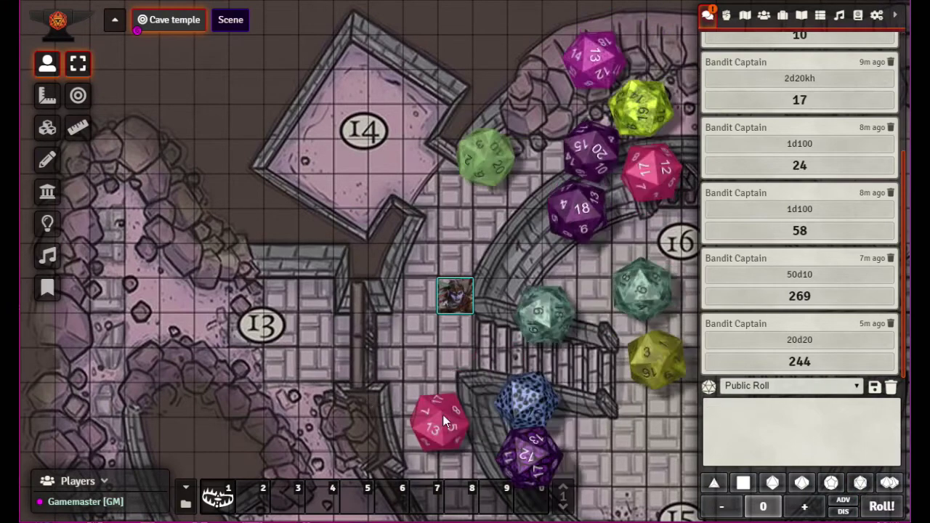
- Make a public roll of eight d100s with the dice tray
{"action": "left_click", "coordinate": [505, 469]}
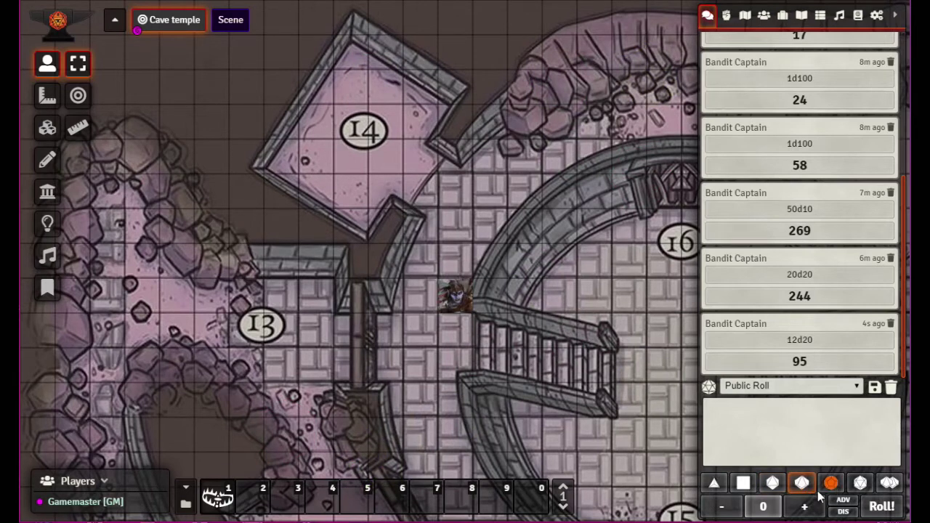
{"action": "left_click", "coordinate": [887, 485]}
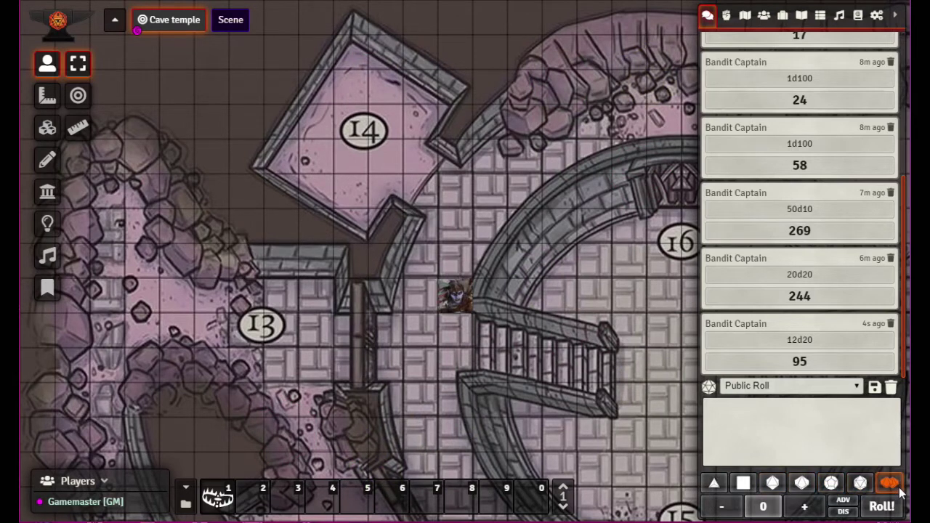
{"action": "left_click", "coordinate": [890, 484]}
{"action": "left_click", "coordinate": [891, 484]}
{"action": "left_click", "coordinate": [891, 484]}
{"action": "left_click", "coordinate": [890, 485]}
{"action": "left_click", "coordinate": [890, 485]}
{"action": "left_click", "coordinate": [891, 484]}
{"action": "left_click", "coordinate": [882, 507]}
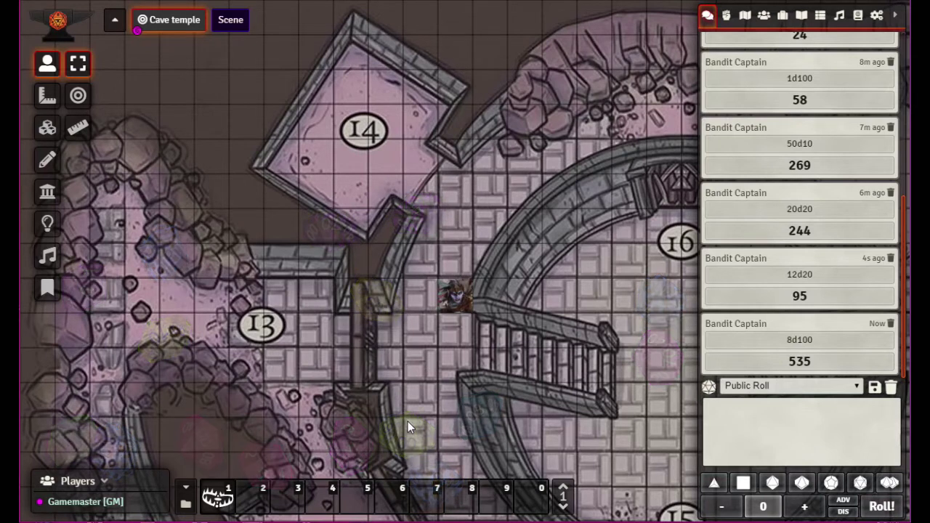
- Make six separate public rolls of a single d100 in quick succession with the dice tray
{"action": "left_click", "coordinate": [889, 482]}
{"action": "left_click", "coordinate": [884, 507]}
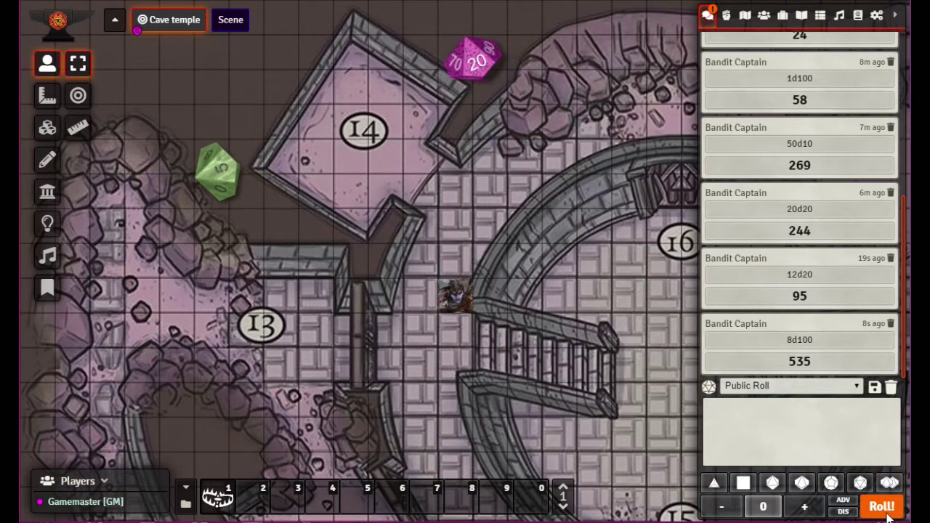
{"action": "left_click", "coordinate": [888, 514]}
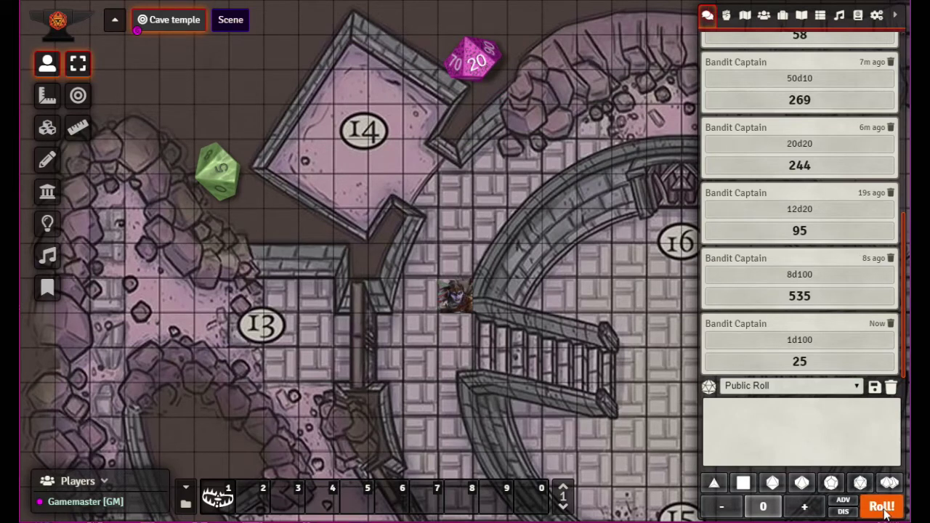
{"action": "left_click", "coordinate": [892, 512]}
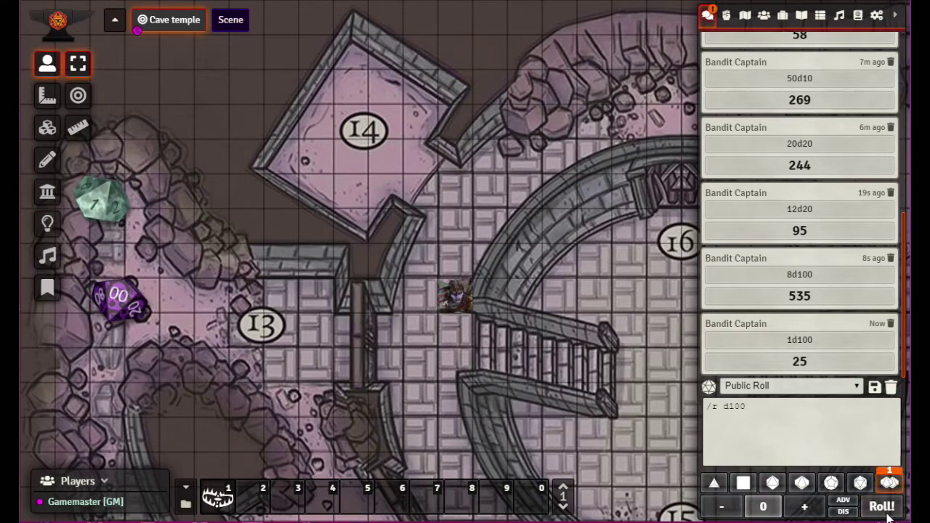
{"action": "left_click", "coordinate": [881, 510]}
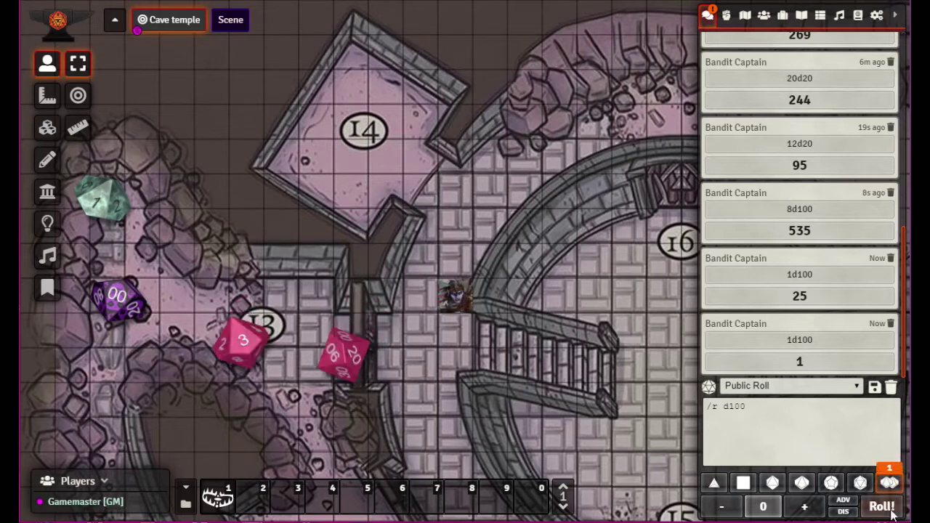
{"action": "left_click", "coordinate": [886, 512]}
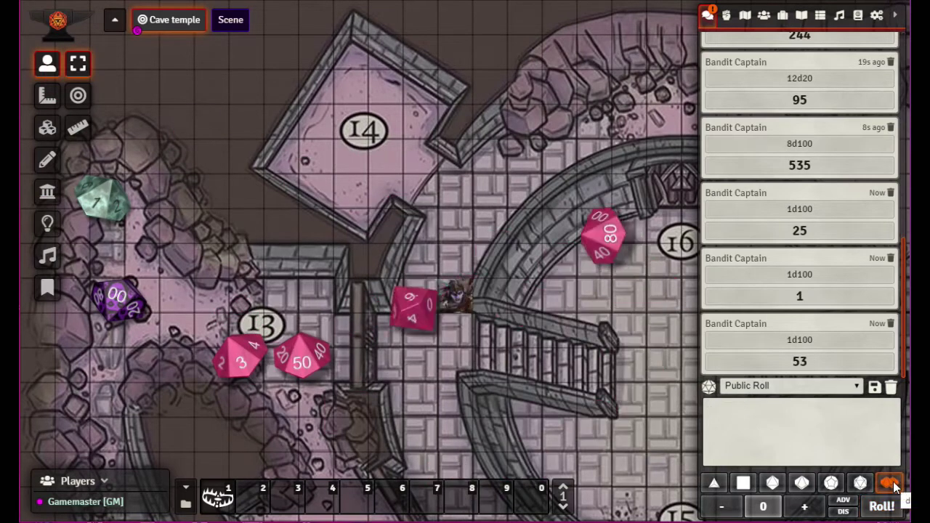
{"action": "left_click", "coordinate": [893, 512]}
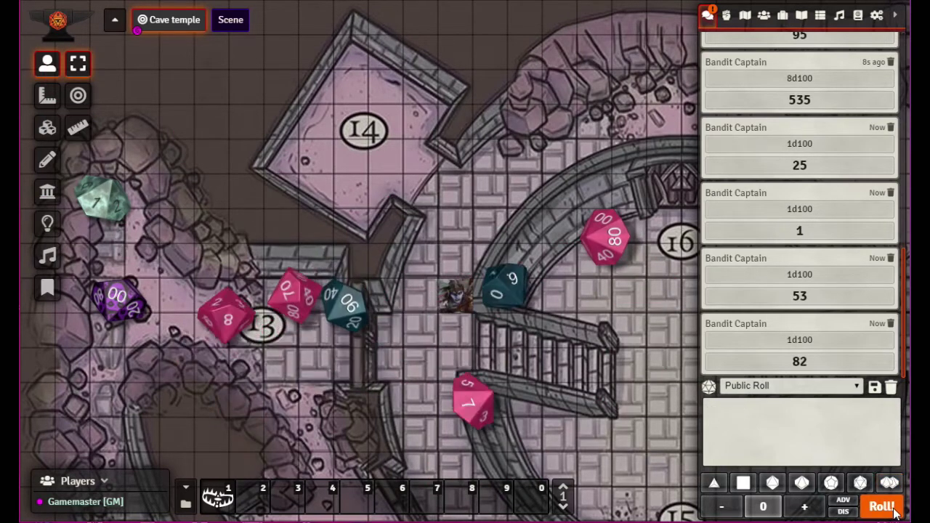
{"action": "left_click", "coordinate": [891, 511]}
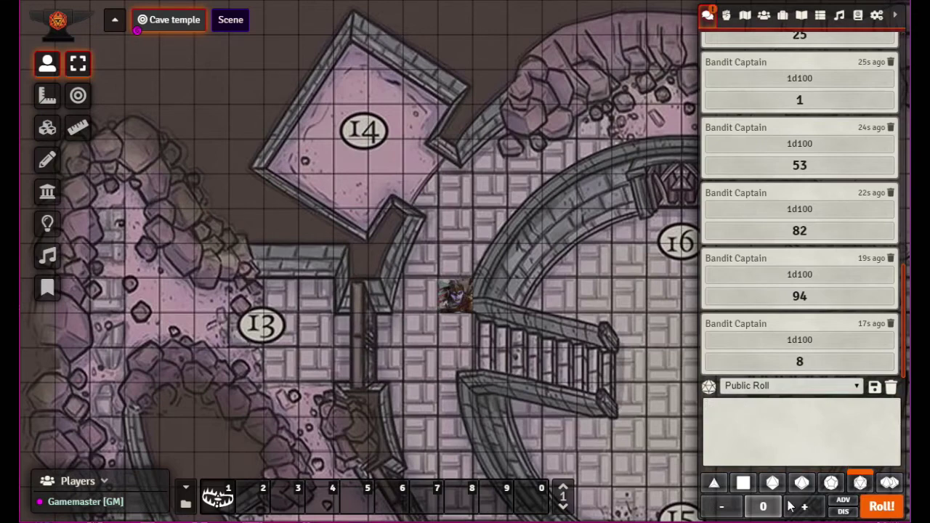
- Make two public rolls of fifty d20s each
{"action": "left_click", "coordinate": [883, 507]}
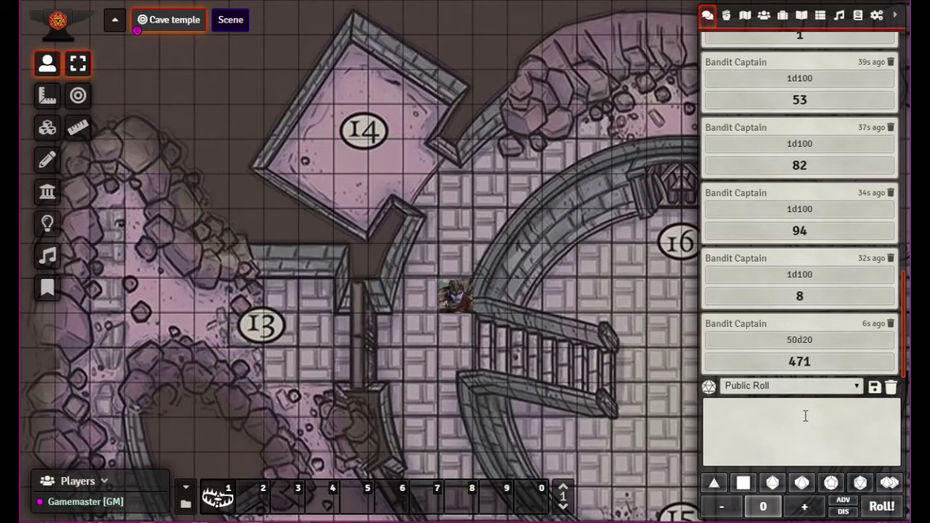
{"action": "key", "text": "Return"}
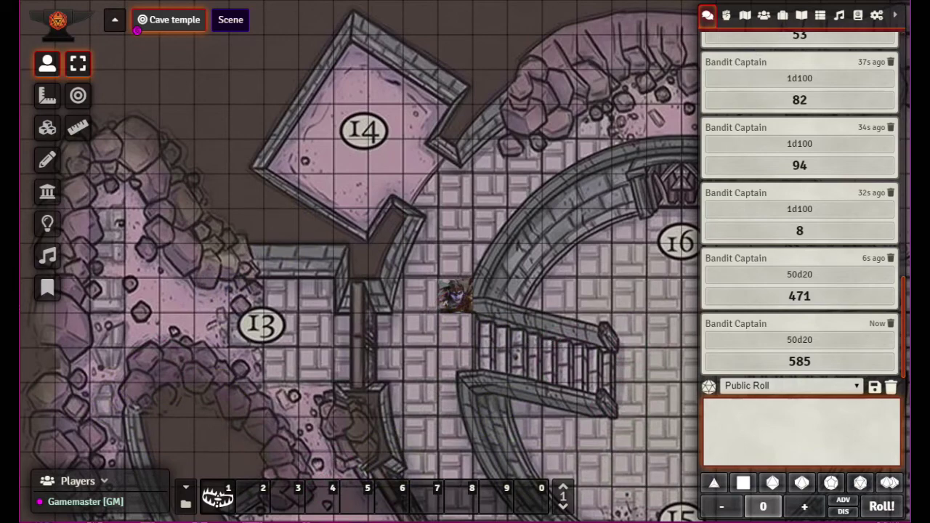
- Open the Dice So Nice! 3D dice settings from the game settings and set the theme to Custom
{"action": "left_click", "coordinate": [876, 16]}
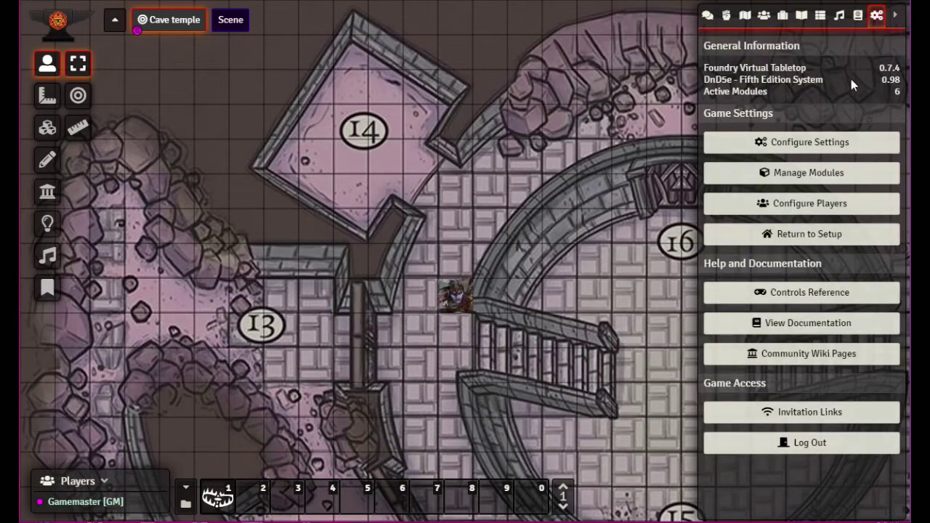
{"action": "left_click", "coordinate": [812, 145]}
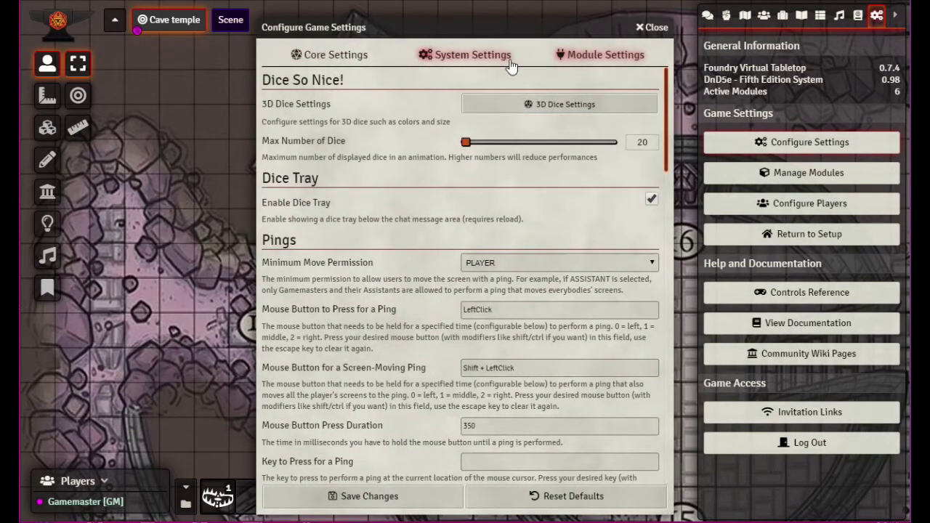
{"action": "left_click", "coordinate": [548, 106]}
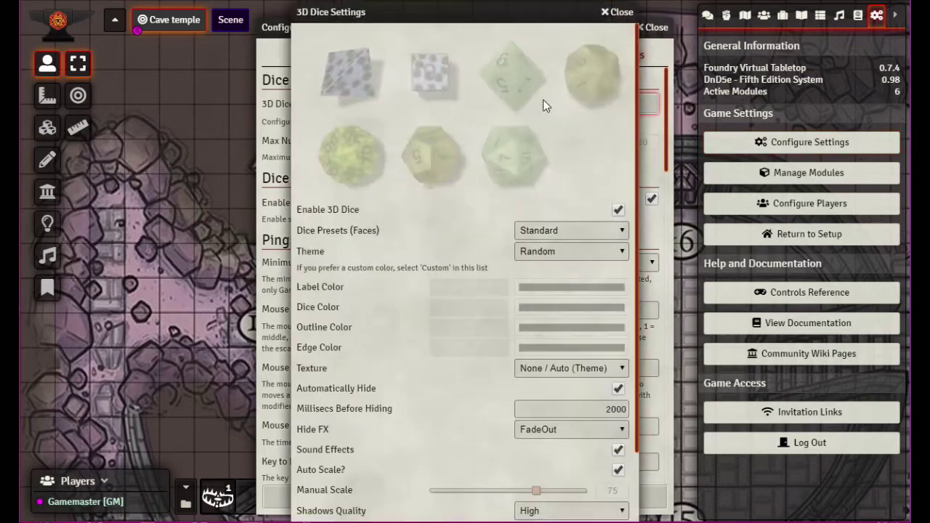
{"action": "scroll", "coordinate": [581, 186], "scroll_direction": "down", "scroll_amount": 1}
{"action": "left_click", "coordinate": [599, 183]}
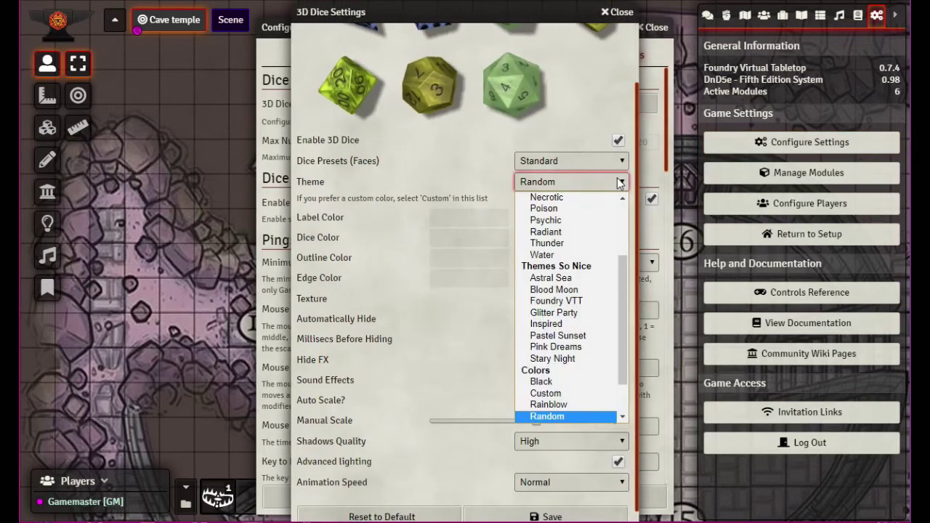
{"action": "left_click", "coordinate": [546, 393]}
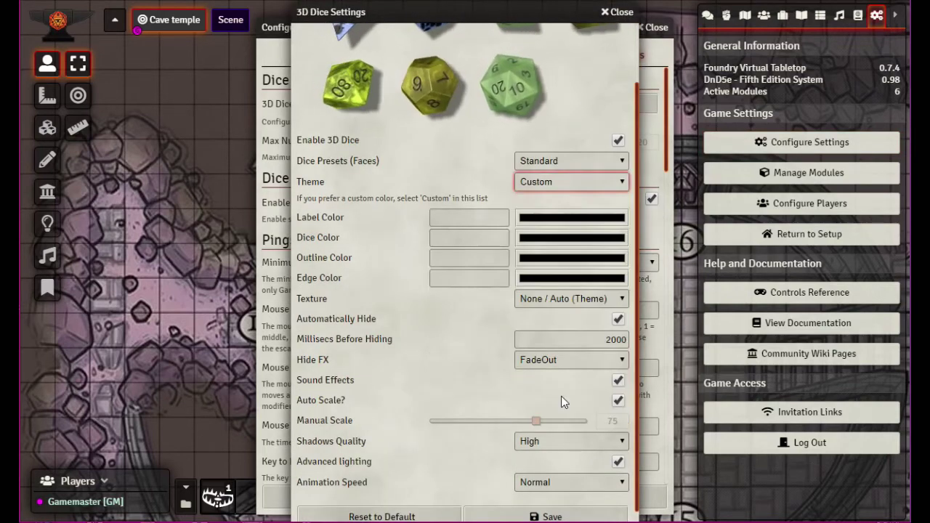
{"action": "scroll", "coordinate": [477, 228], "scroll_direction": "up", "scroll_amount": 1}
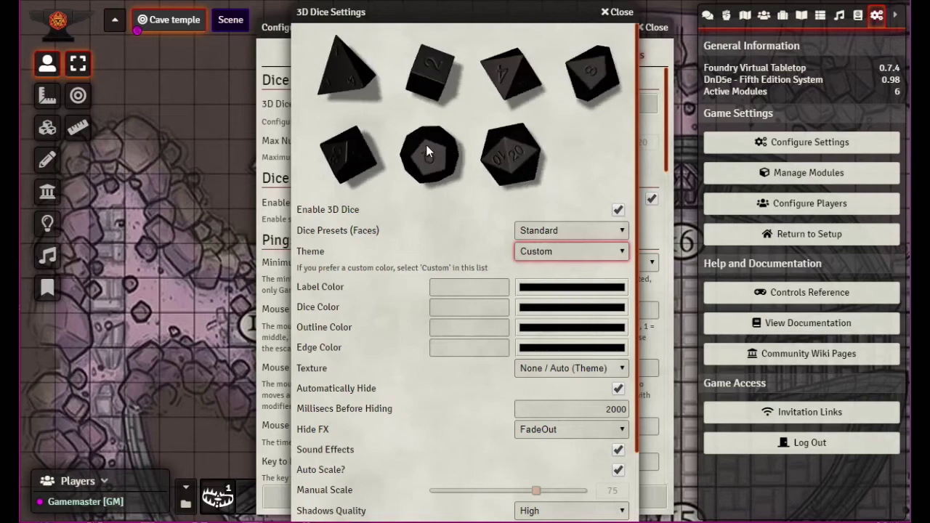
- Set the label color of the custom dice to the saved magenta, #ff00ee
{"action": "left_click", "coordinate": [561, 287]}
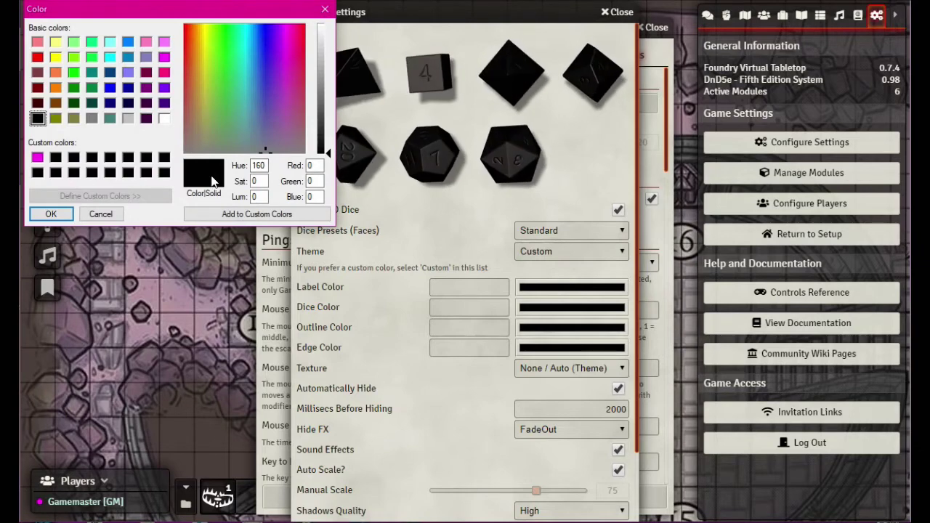
{"action": "left_click", "coordinate": [37, 159]}
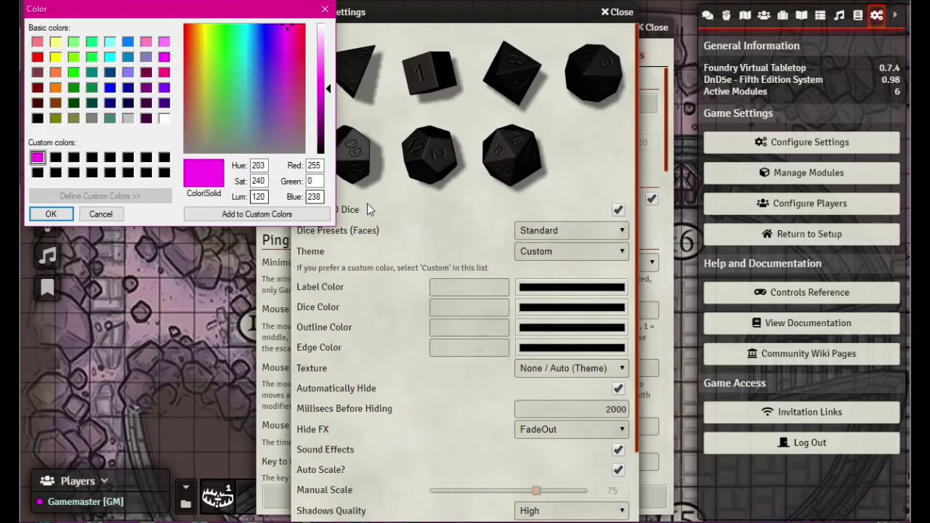
{"action": "left_click", "coordinate": [52, 213]}
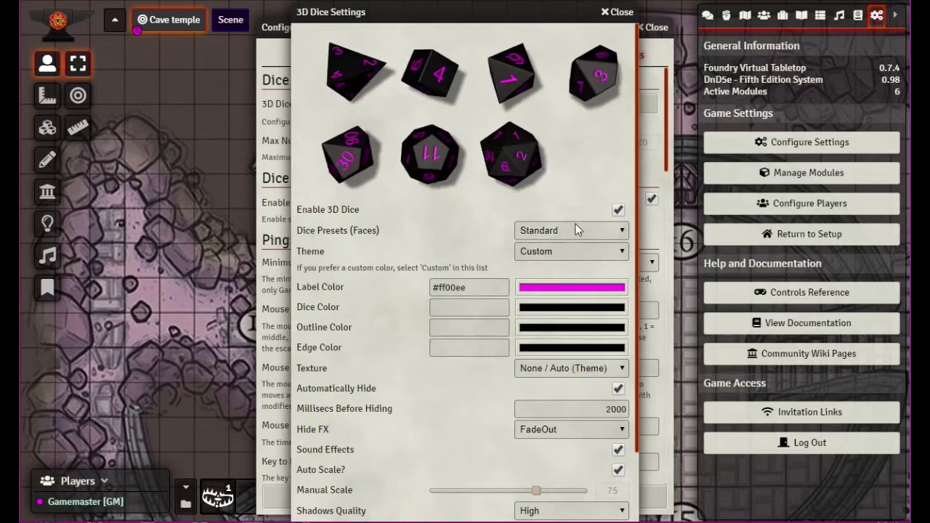
- Set the label color of the custom dice to black, #000000
{"action": "left_click", "coordinate": [541, 291]}
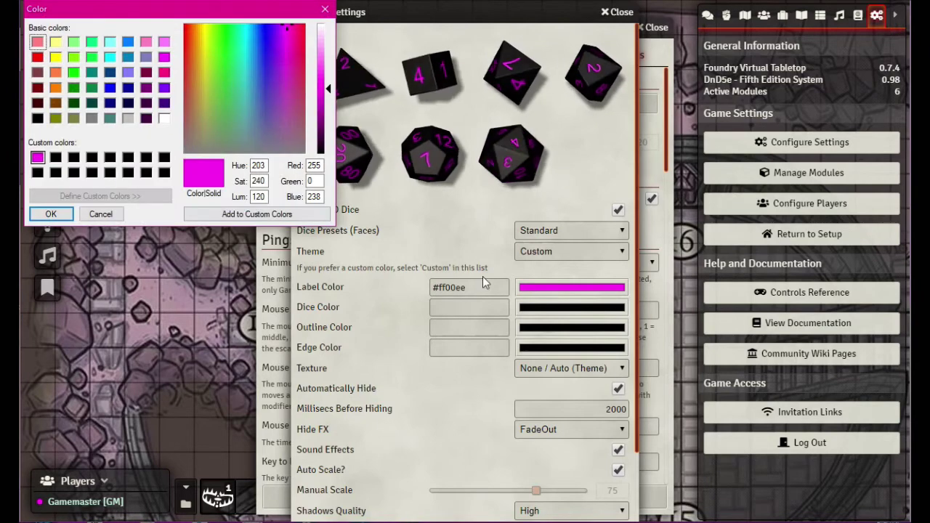
{"action": "left_click", "coordinate": [37, 118]}
{"action": "left_click", "coordinate": [49, 212]}
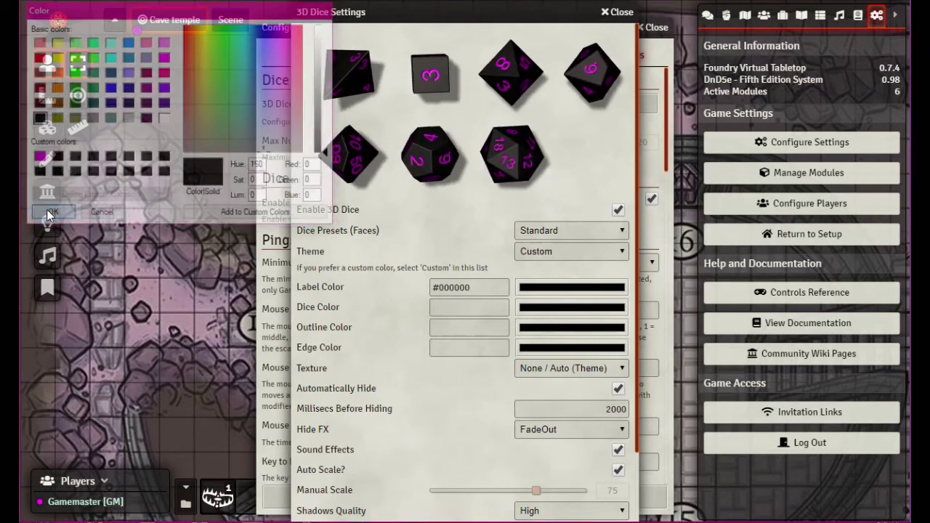
{"action": "left_click", "coordinate": [544, 307]}
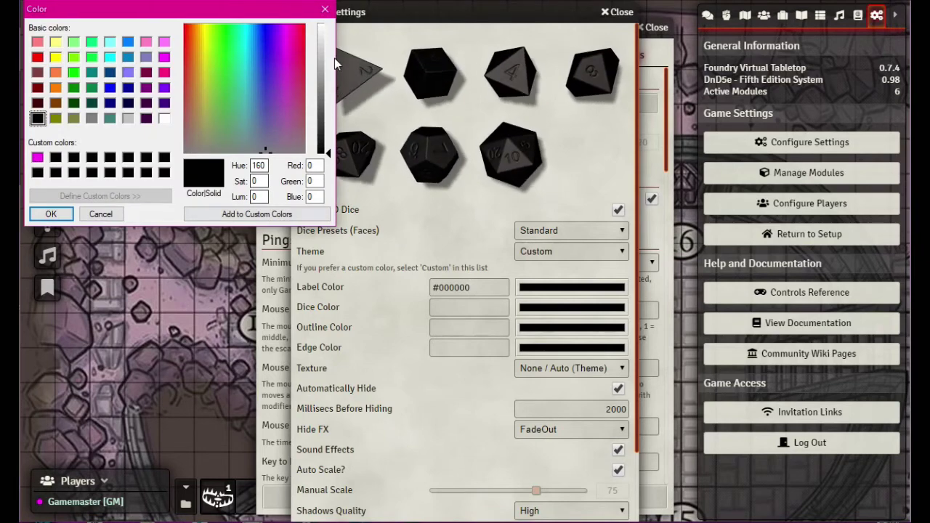
{"action": "key", "text": "Escape"}
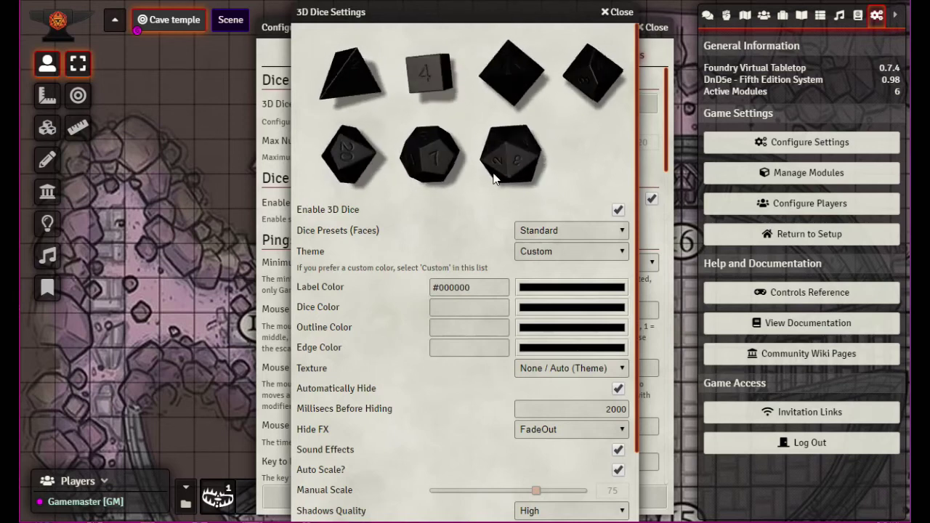
- Set both the outline color and the edge color of the custom dice to magenta, #ff00ee
{"action": "left_click", "coordinate": [550, 333]}
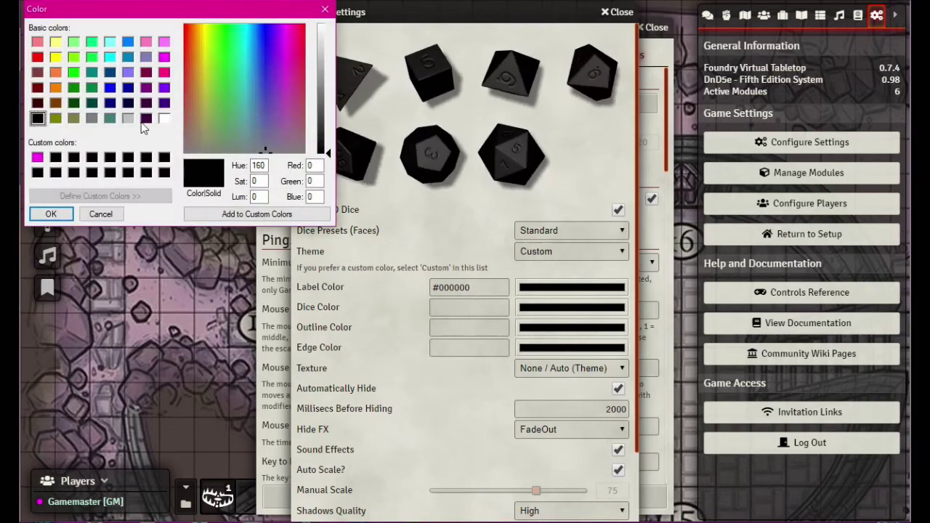
{"action": "left_click", "coordinate": [36, 158]}
{"action": "left_click", "coordinate": [48, 213]}
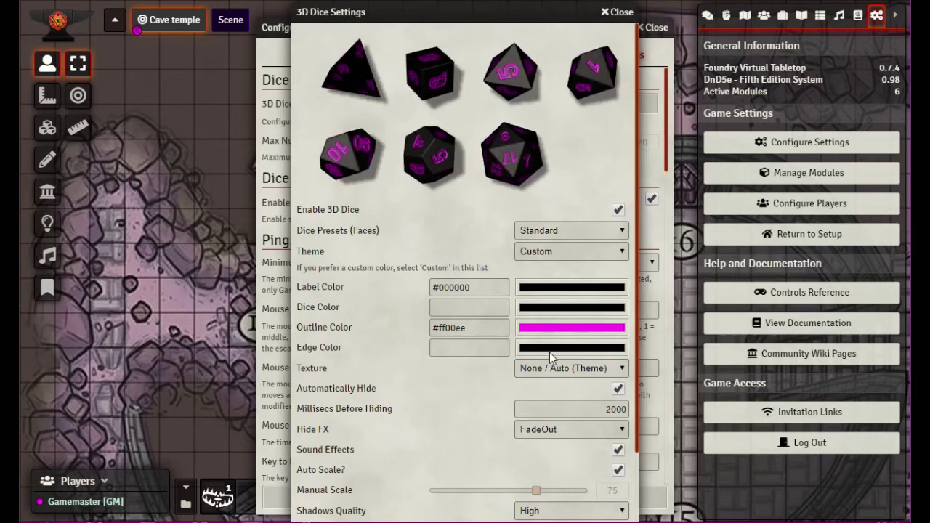
{"action": "left_click", "coordinate": [614, 308]}
{"action": "left_click", "coordinate": [37, 157]}
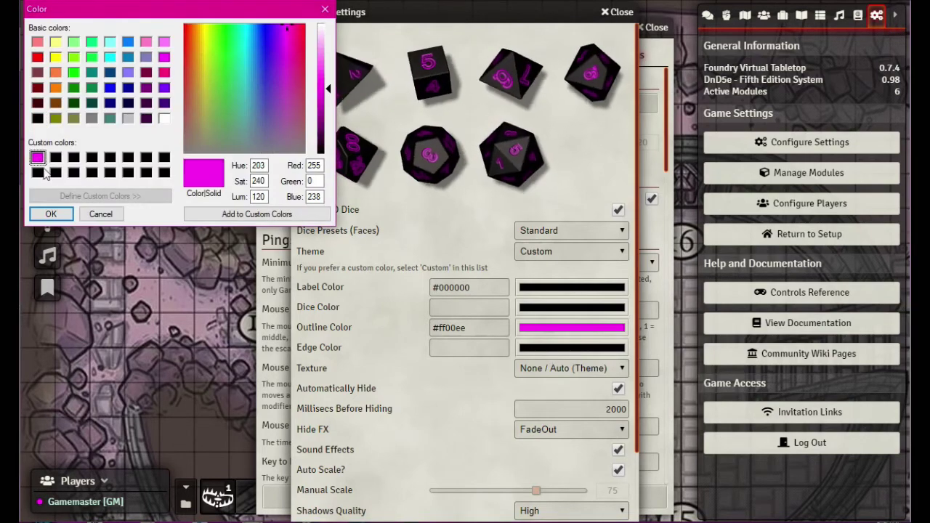
{"action": "left_click", "coordinate": [58, 215]}
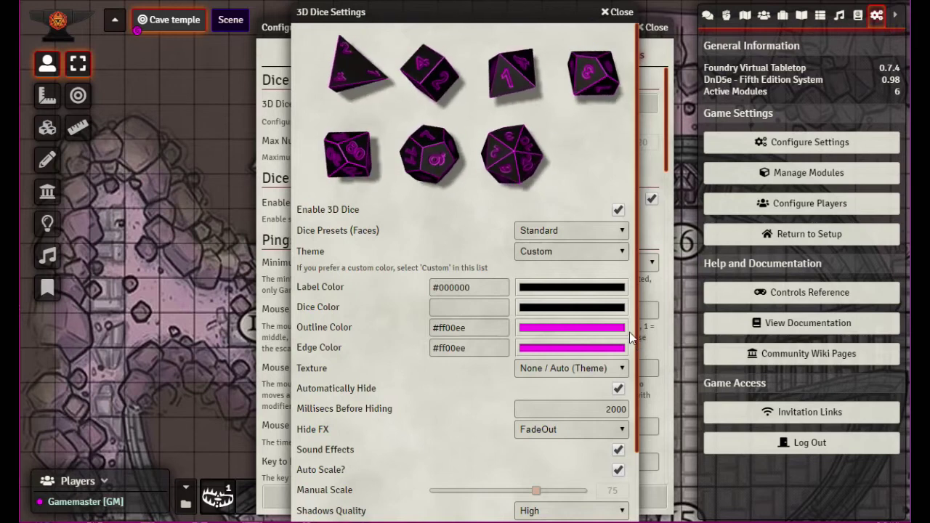
- Try the Clouds, Marble and Speckles textures in turn on the custom dice
{"action": "left_click", "coordinate": [546, 368]}
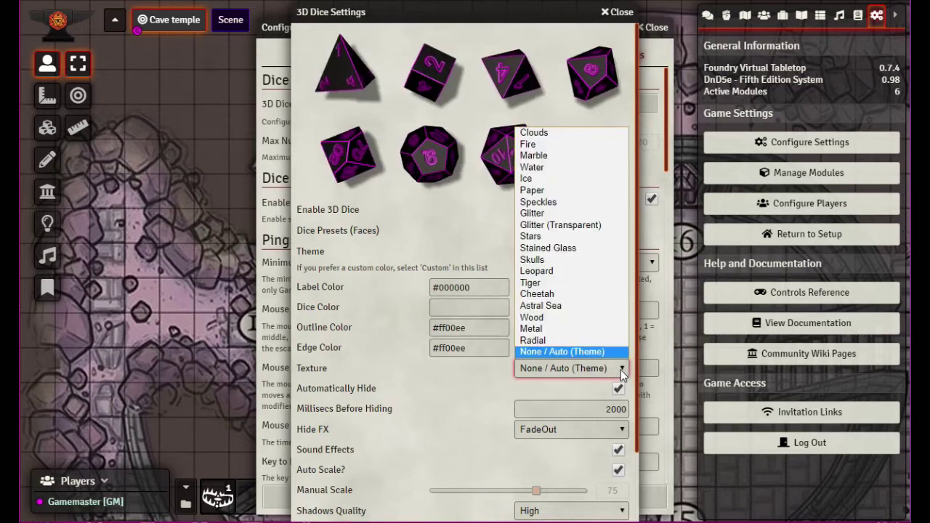
{"action": "left_click", "coordinate": [552, 133]}
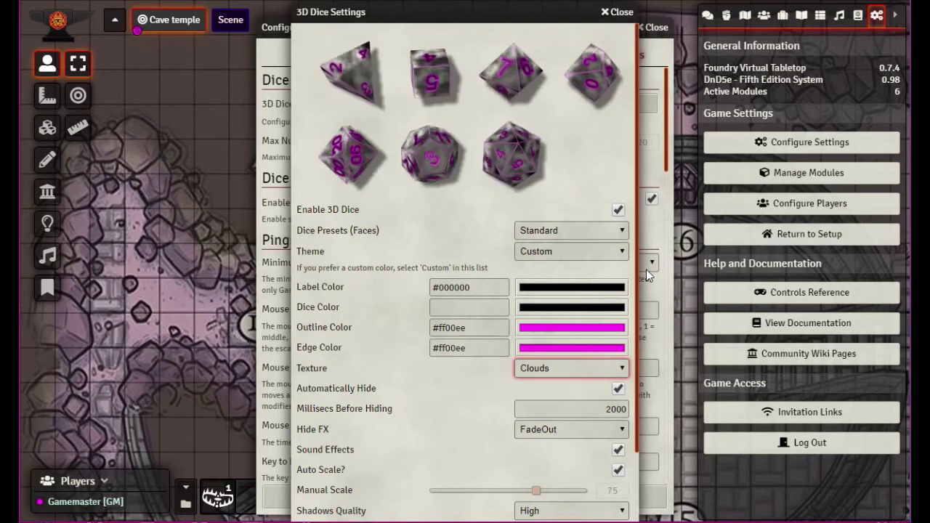
{"action": "left_click", "coordinate": [622, 369]}
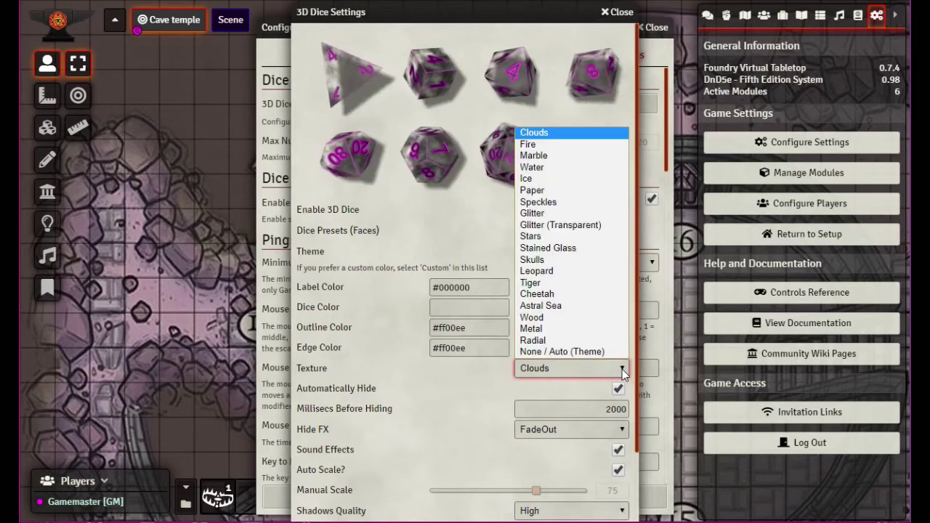
{"action": "left_click", "coordinate": [574, 156]}
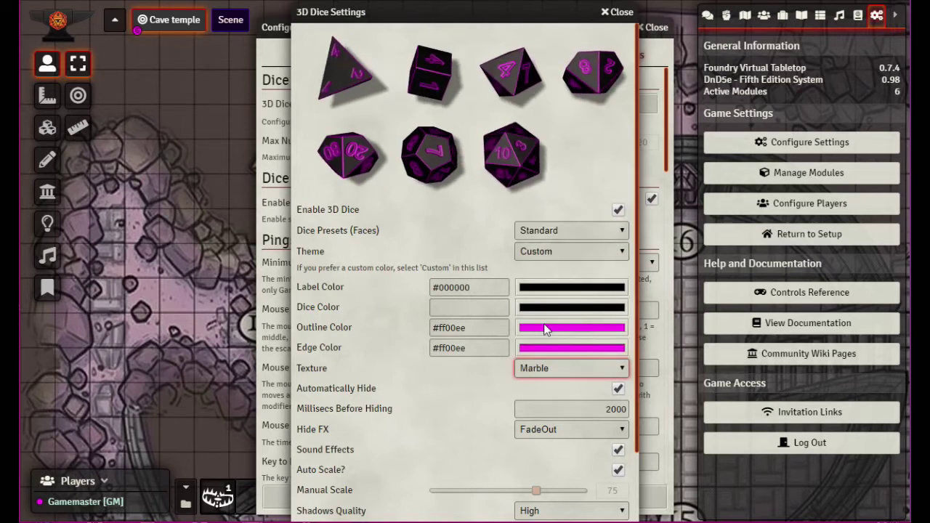
{"action": "left_click", "coordinate": [622, 369]}
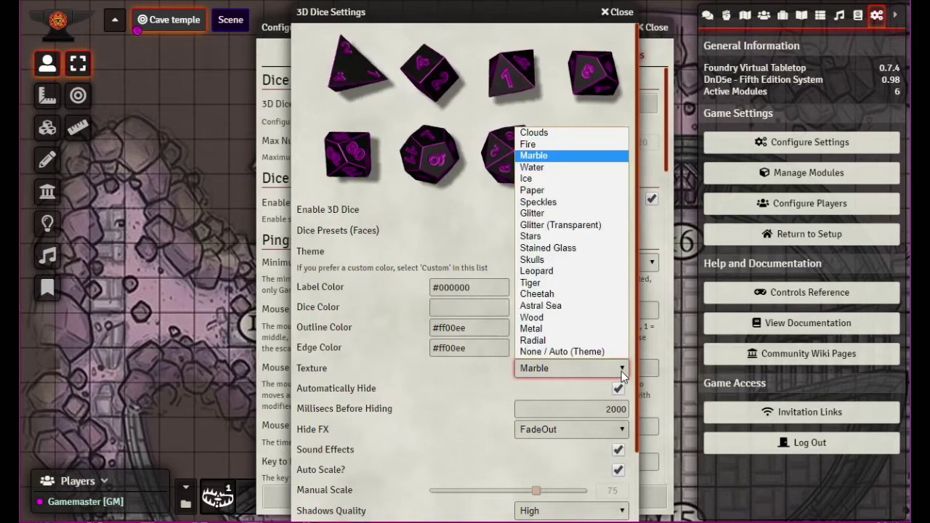
{"action": "left_click", "coordinate": [564, 203]}
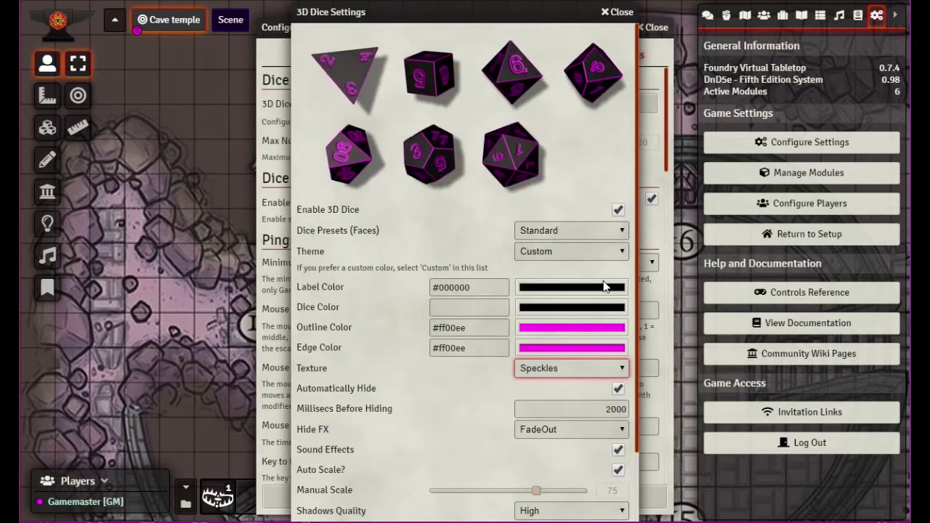
- Try the Glitter (Transparent) texture and the Glitter texture in turn on the custom dice
{"action": "left_click", "coordinate": [610, 368]}
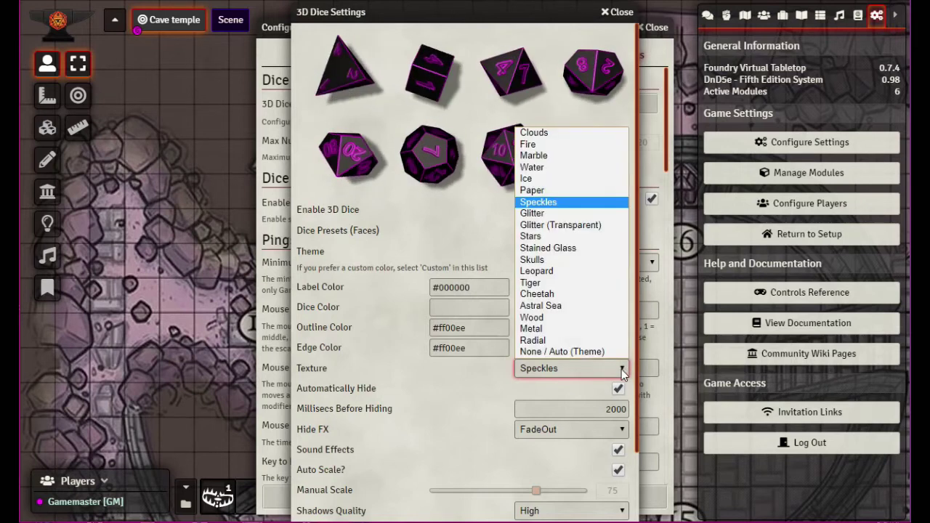
{"action": "left_click", "coordinate": [546, 228]}
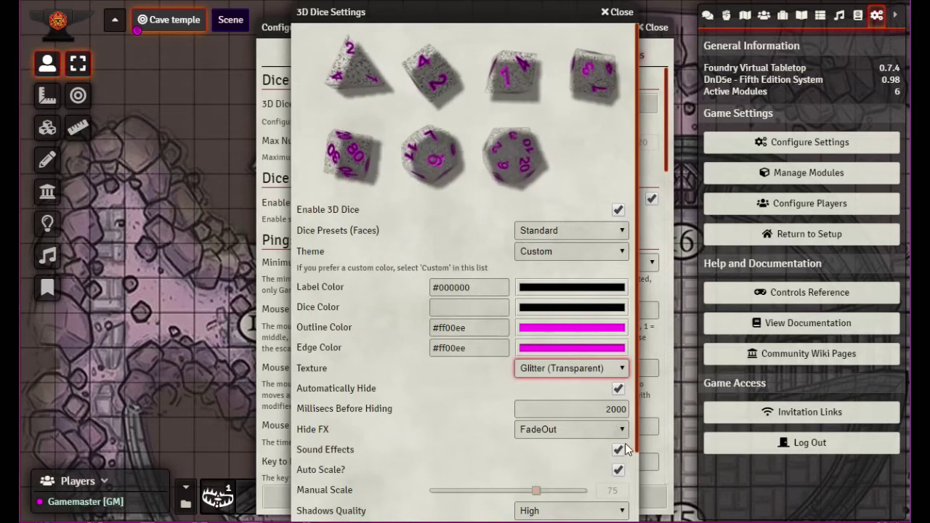
{"action": "left_click", "coordinate": [619, 369]}
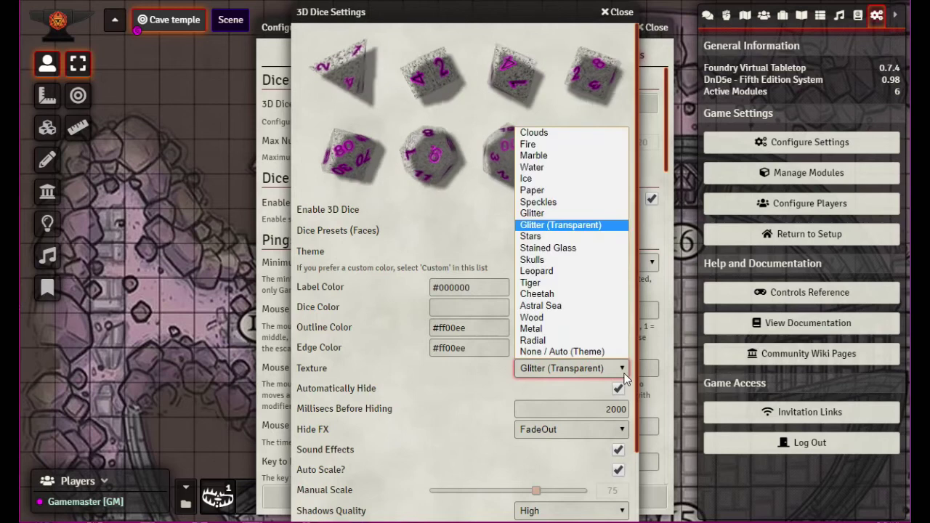
{"action": "left_click", "coordinate": [570, 214]}
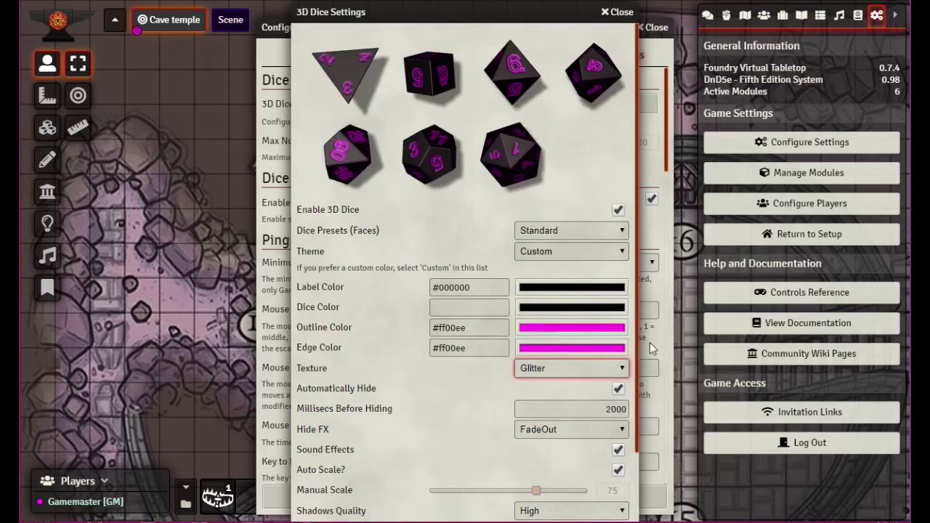
- Set the dice color of the custom dice to the saved magenta, #ff00ee
{"action": "left_click", "coordinate": [549, 309]}
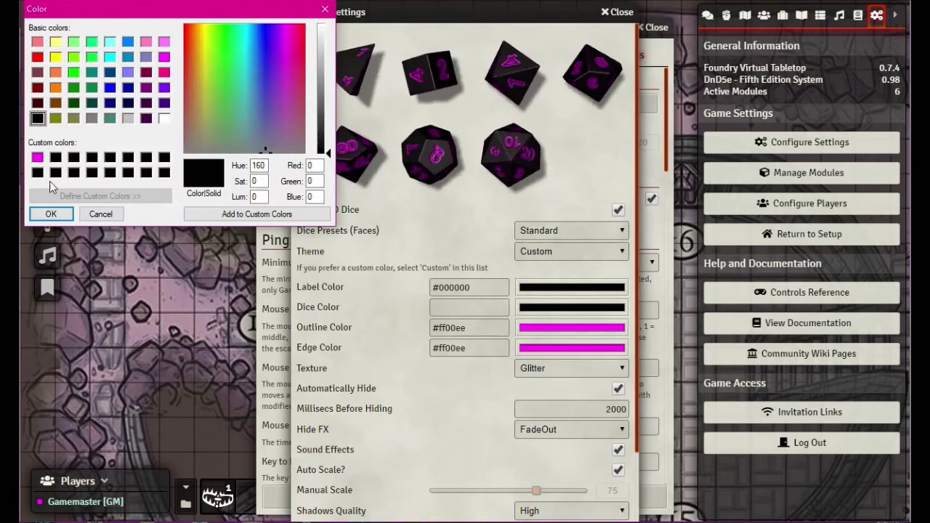
{"action": "left_click", "coordinate": [37, 157]}
{"action": "left_click", "coordinate": [50, 214]}
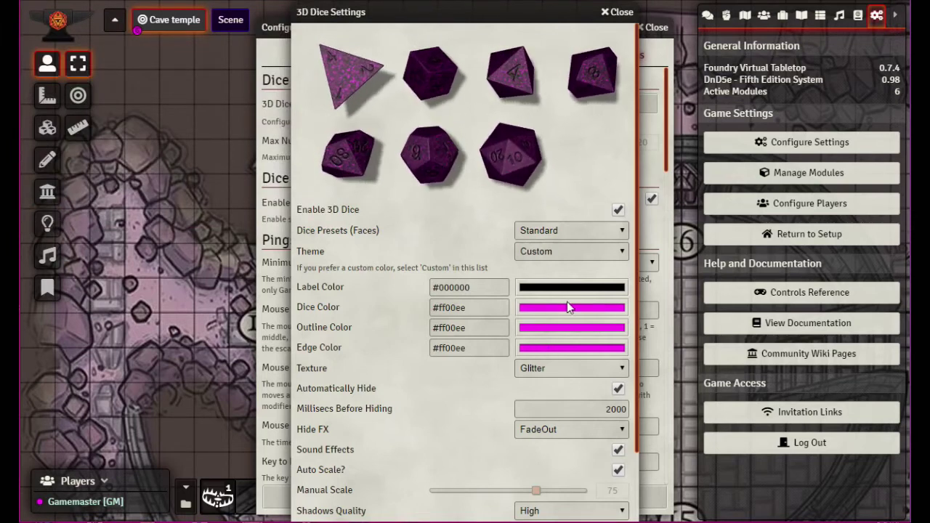
- Go through the dice textures one by one from Clouds and Fire onward, ending on None / Auto (Theme)
{"action": "left_click", "coordinate": [619, 369]}
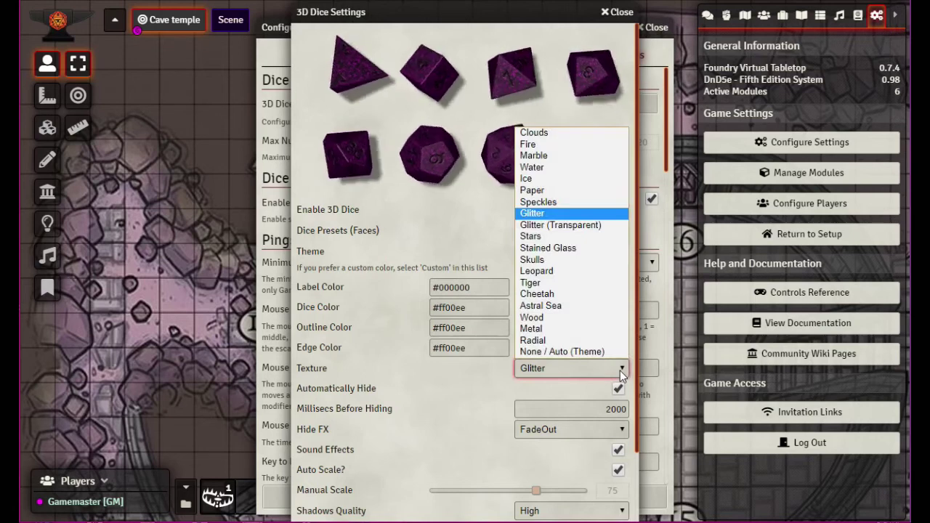
{"action": "left_click", "coordinate": [560, 132]}
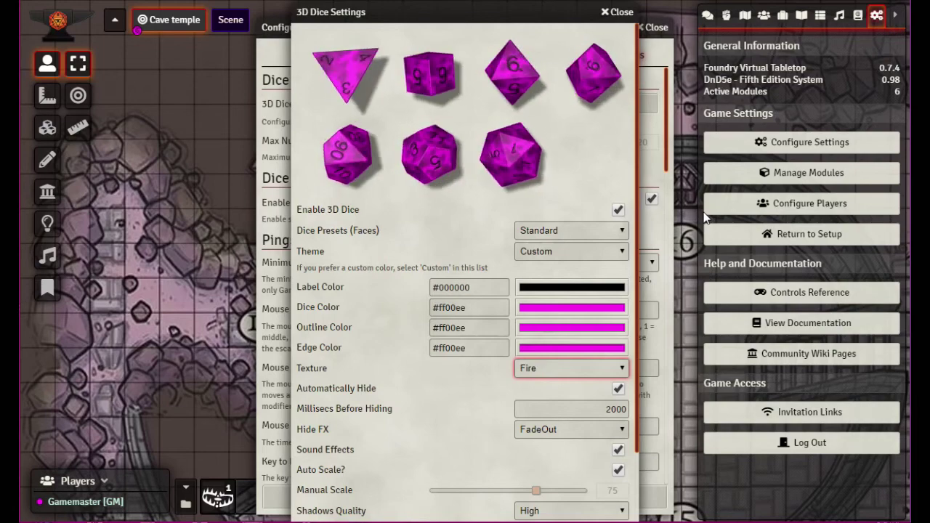
{"action": "key", "text": "Down"}
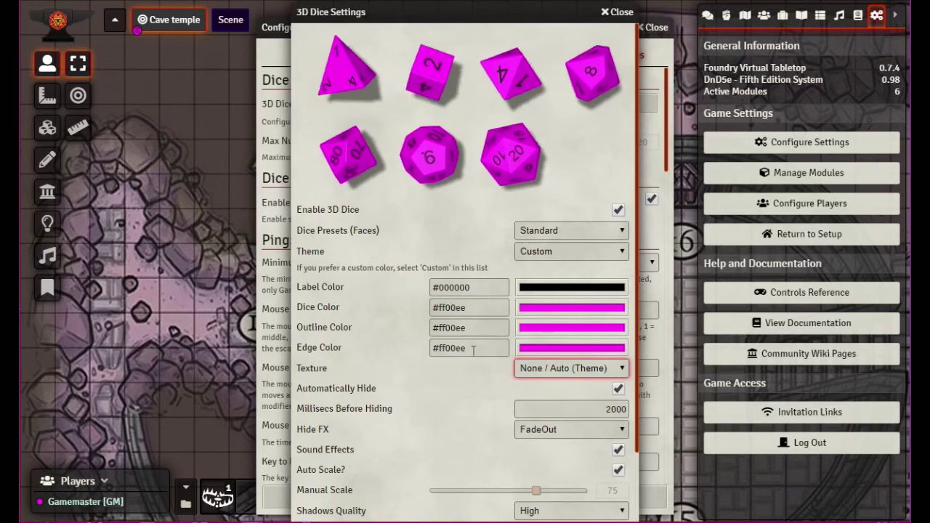
- Review the delay before the dice are hidden and the available Hide FX options
{"action": "scroll", "coordinate": [449, 357], "scroll_direction": "down", "scroll_amount": 1}
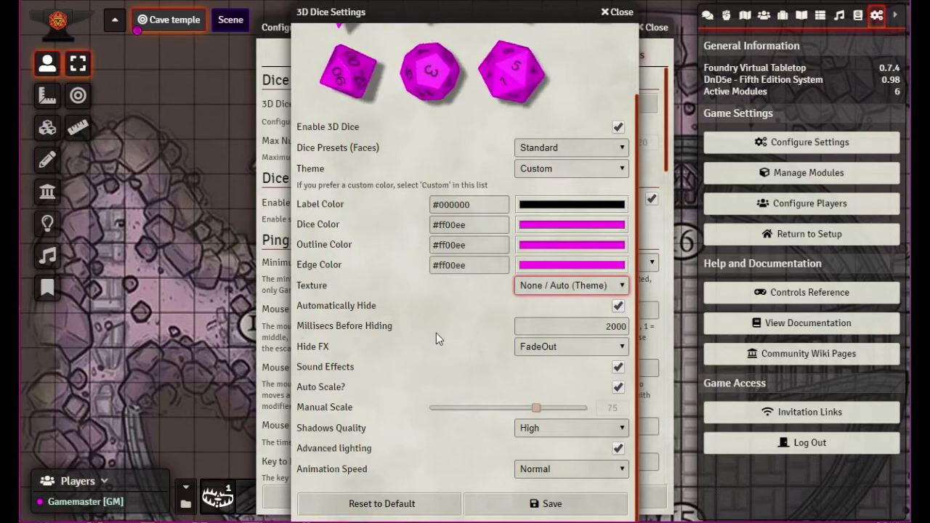
{"action": "double_click", "coordinate": [607, 325]}
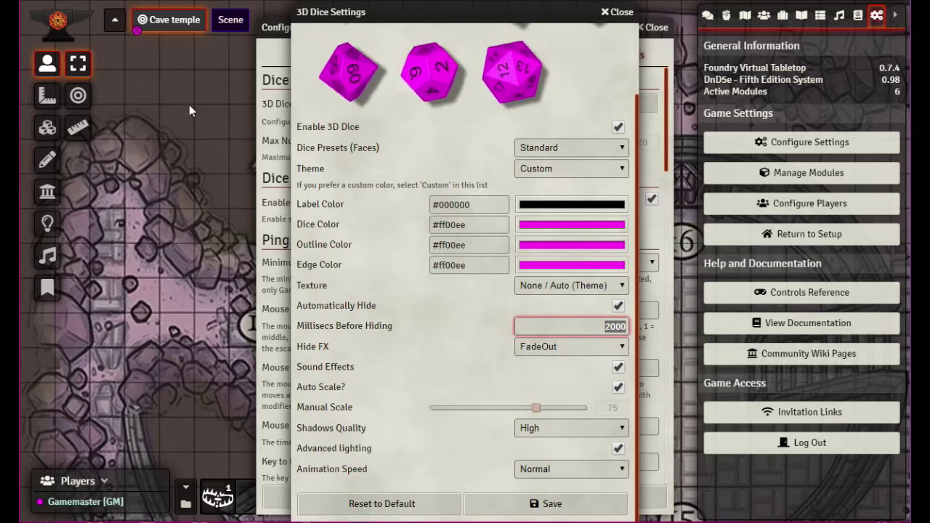
{"action": "left_click", "coordinate": [622, 348]}
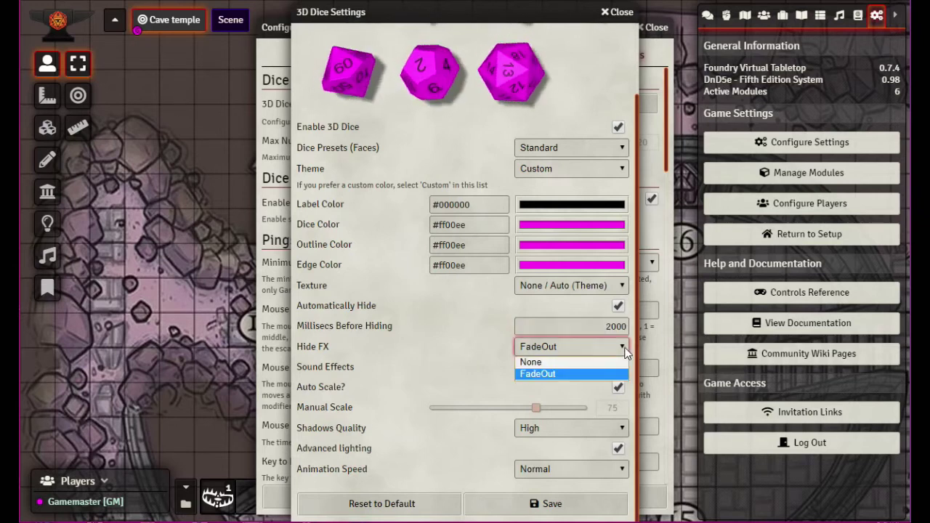
{"action": "left_click", "coordinate": [625, 351]}
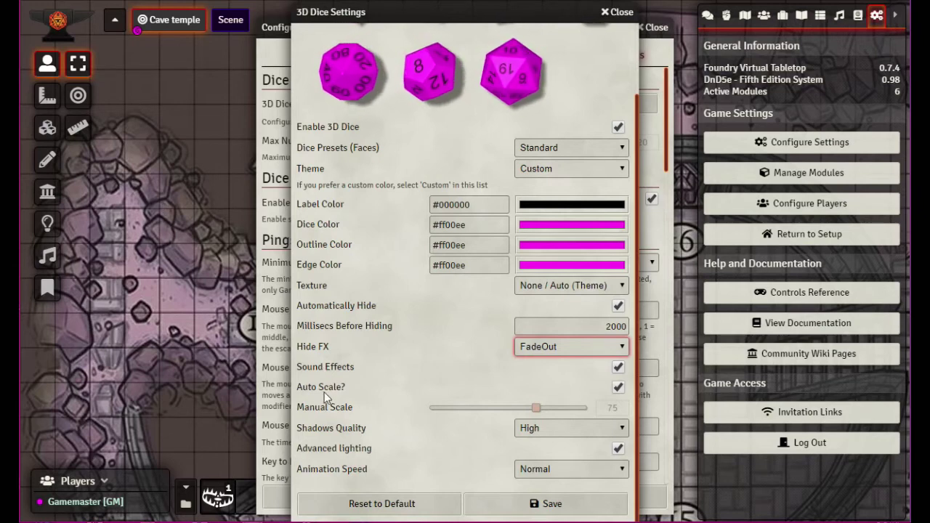
- Turn off Auto Scale for the 3D dice and try a manual scale of 100, ending on 40
{"action": "left_click", "coordinate": [618, 388]}
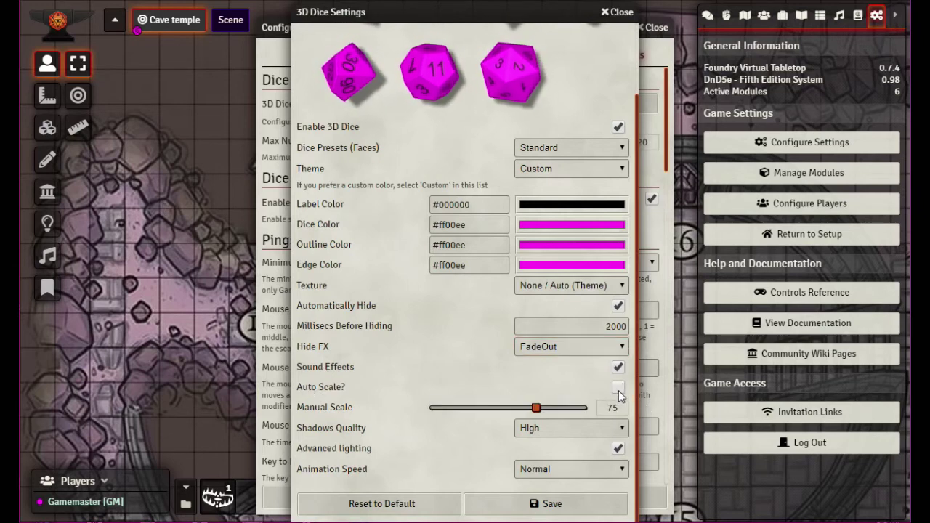
{"action": "left_click_drag", "start_coordinate": [536, 408], "coordinate": [689, 417]}
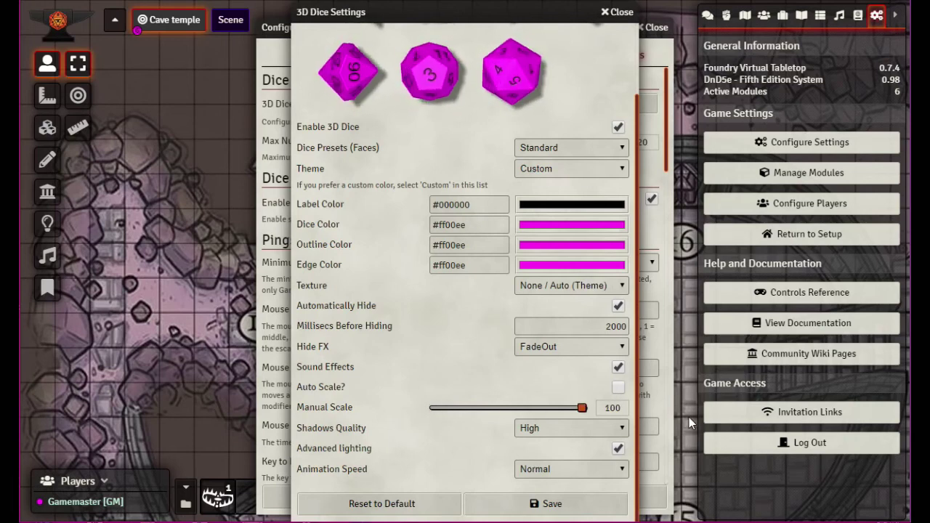
{"action": "left_click_drag", "start_coordinate": [581, 409], "coordinate": [472, 411]}
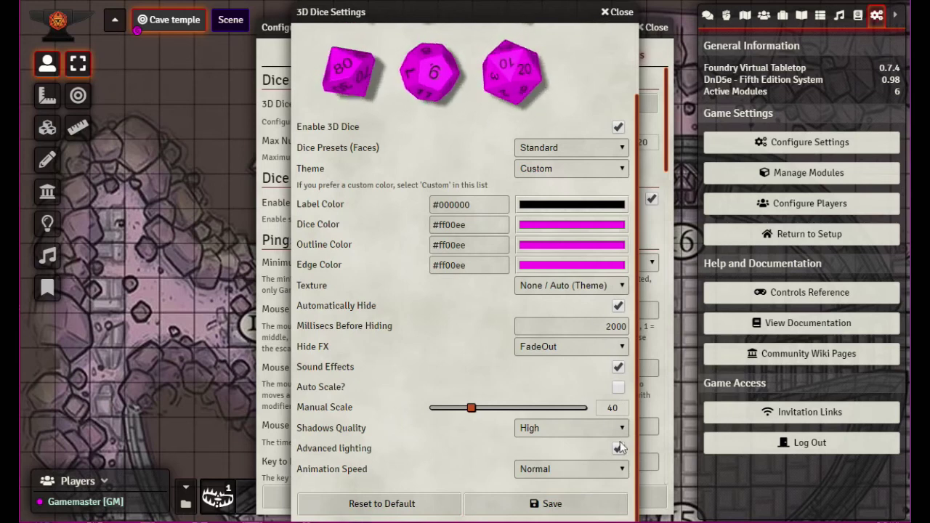
- Compare the dice shadow qualities by setting Low, None and High in turn
{"action": "left_click", "coordinate": [538, 428]}
{"action": "left_click", "coordinate": [532, 456]}
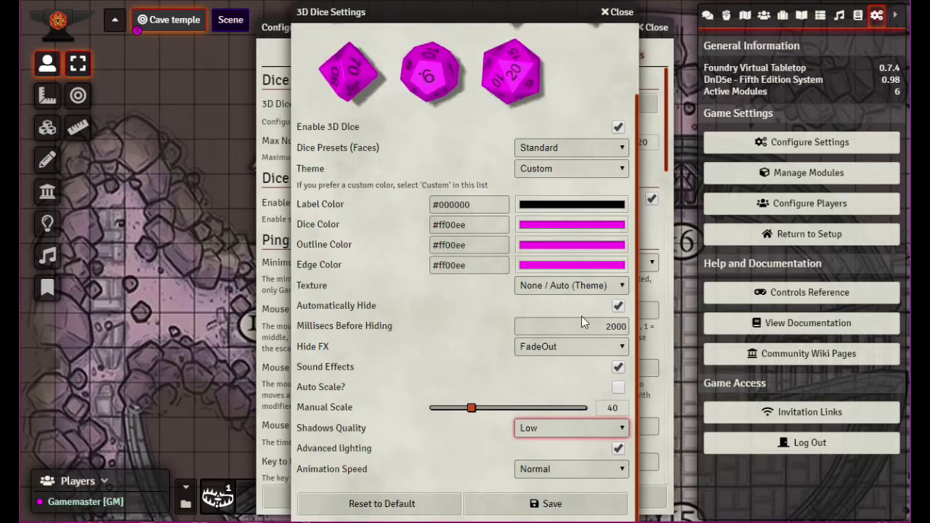
{"action": "left_click", "coordinate": [622, 429]}
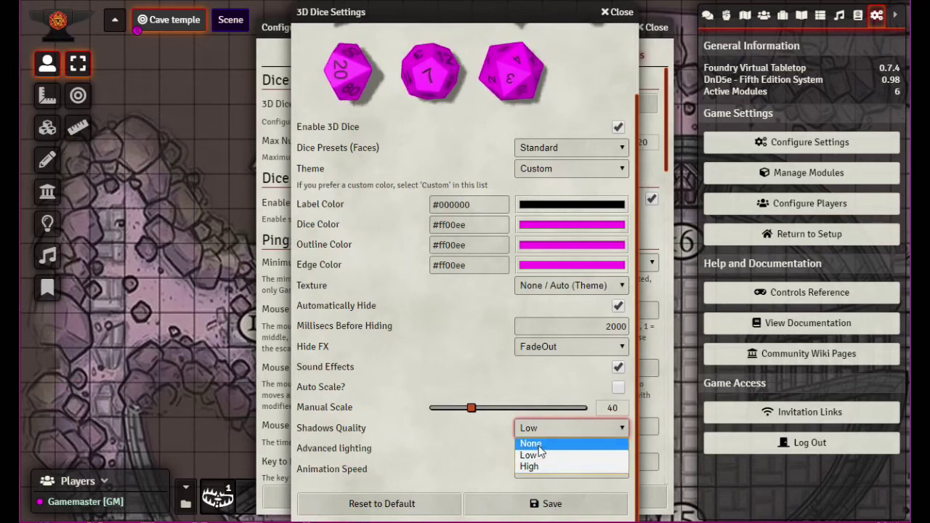
{"action": "left_click", "coordinate": [534, 443]}
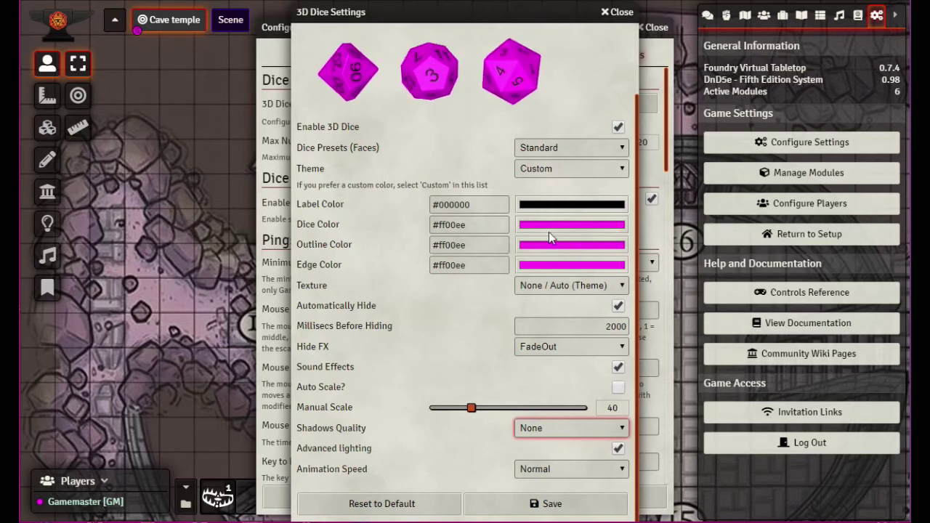
{"action": "left_click", "coordinate": [619, 430]}
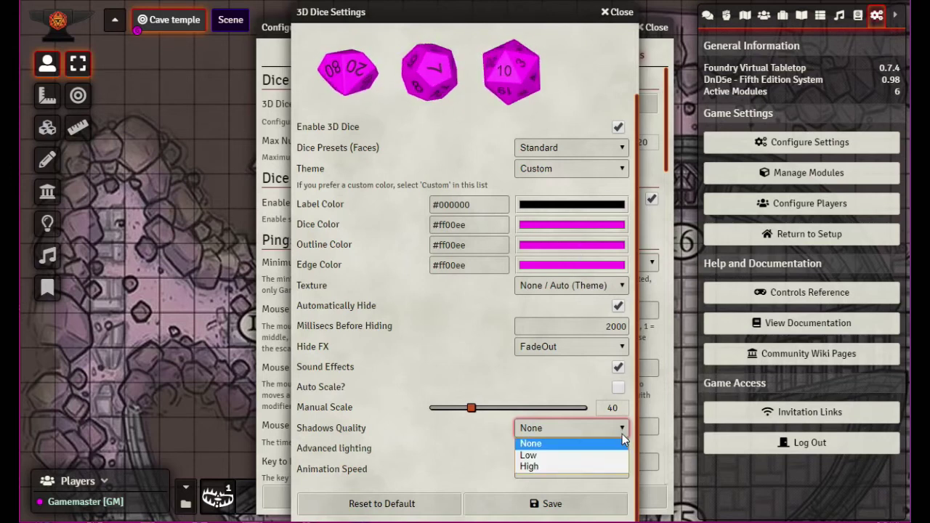
{"action": "left_click", "coordinate": [551, 464]}
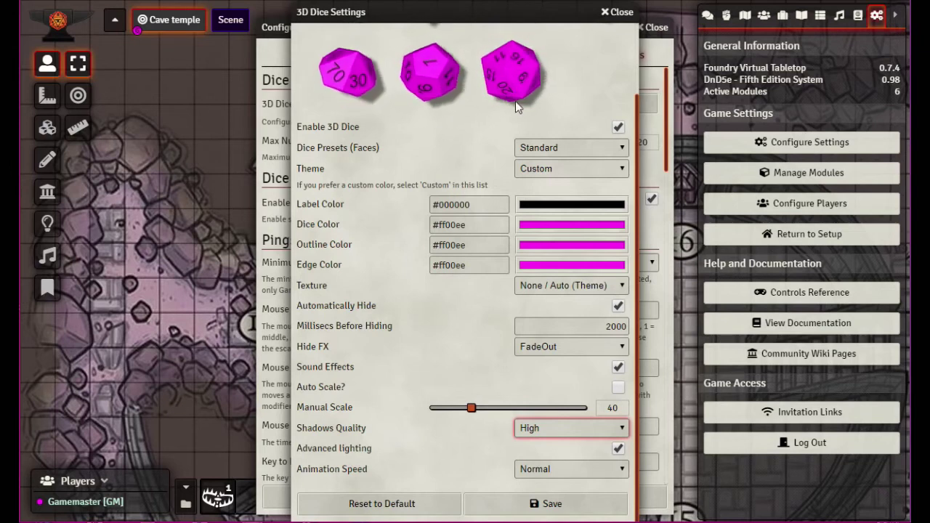
- Check the animation speed options, set the manual dice scale to 20, and save and close the settings
{"action": "left_click", "coordinate": [623, 469]}
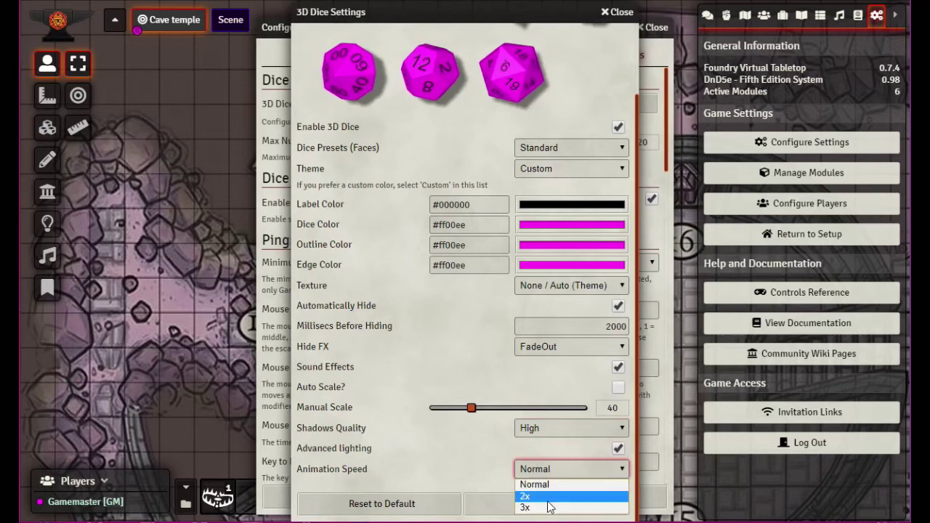
{"action": "left_click", "coordinate": [438, 467]}
{"action": "left_click_drag", "start_coordinate": [471, 408], "coordinate": [434, 407]}
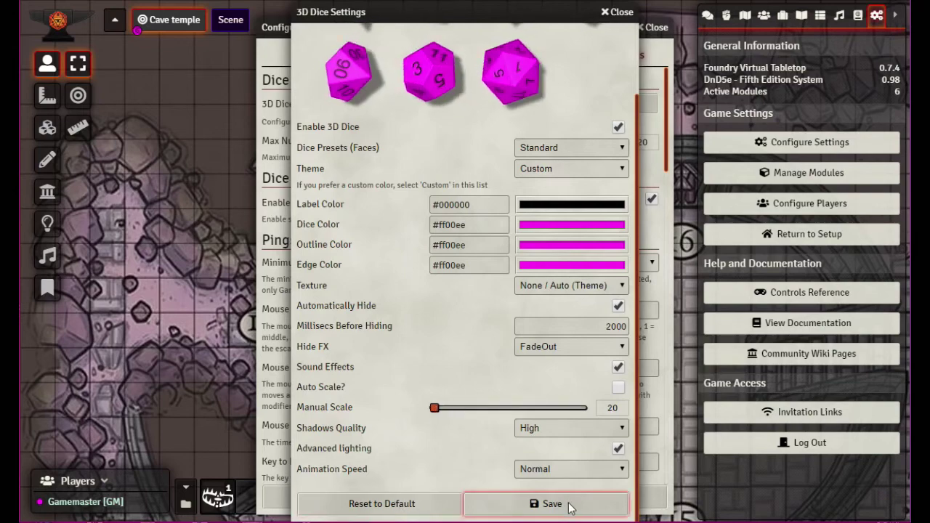
{"action": "left_click", "coordinate": [570, 503]}
{"action": "left_click", "coordinate": [654, 28]}
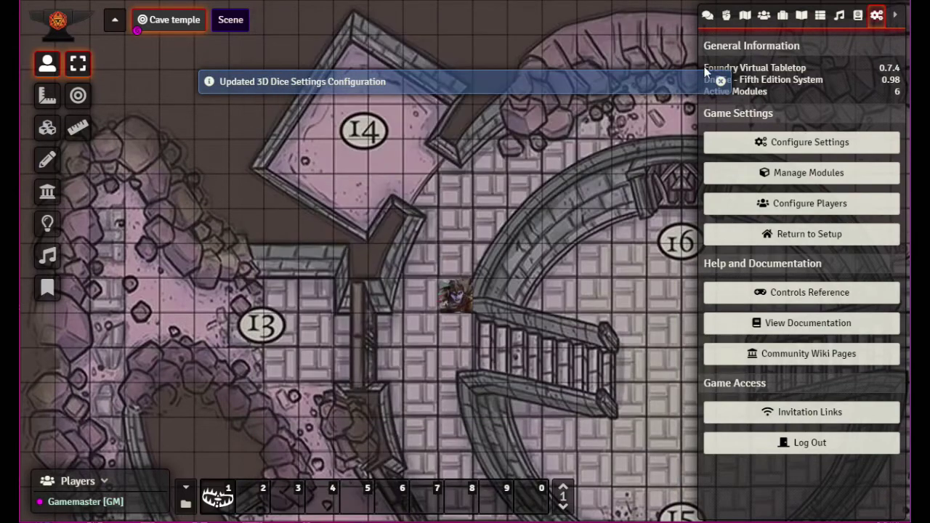
- Roll 8d20 publicly from the dice tray in the chat to test the dice size
{"action": "left_click", "coordinate": [708, 17]}
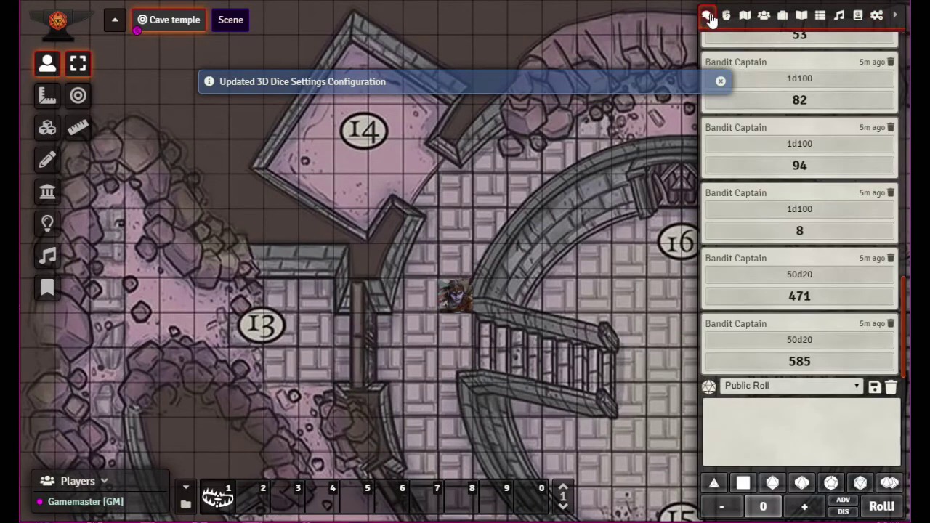
{"action": "triple_click", "coordinate": [859, 483]}
{"action": "left_click", "coordinate": [881, 507]}
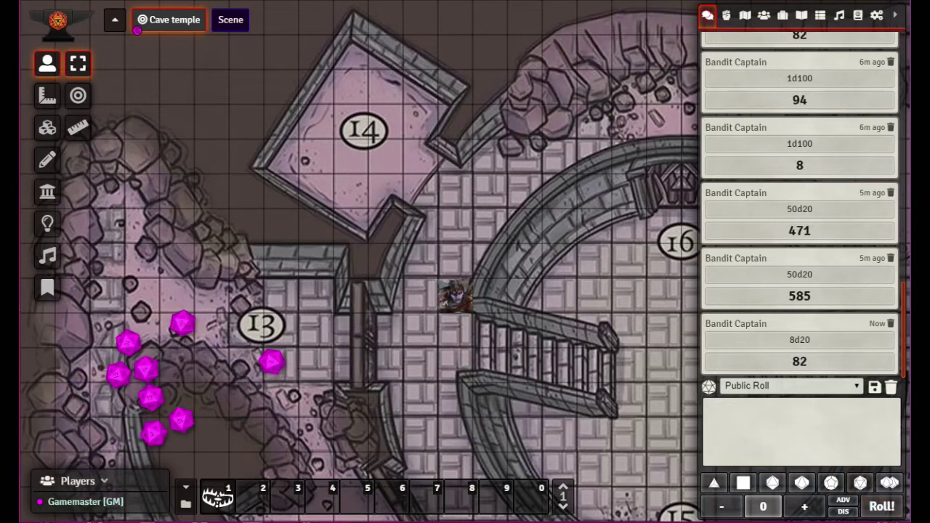
- Reopen the 3D dice settings, set the manual scale to 100, and save and close the settings
{"action": "left_click", "coordinate": [877, 17]}
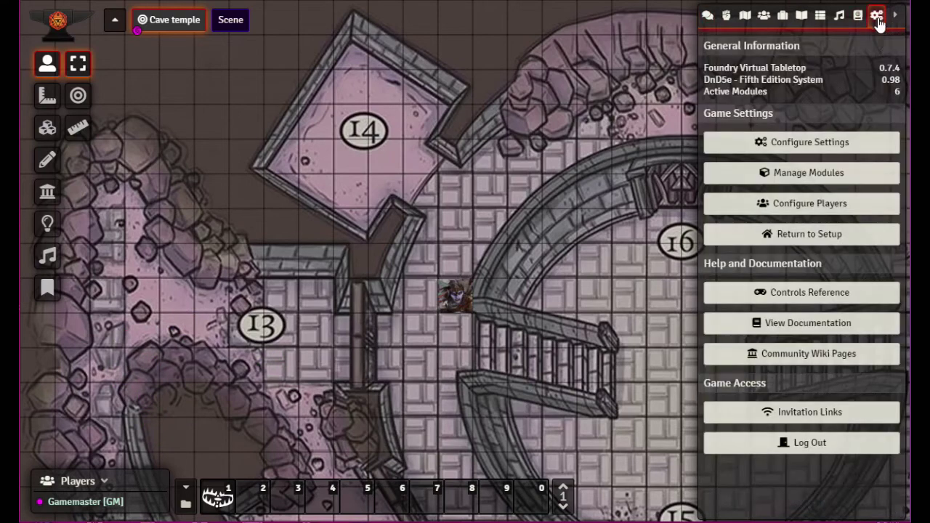
{"action": "left_click", "coordinate": [814, 146]}
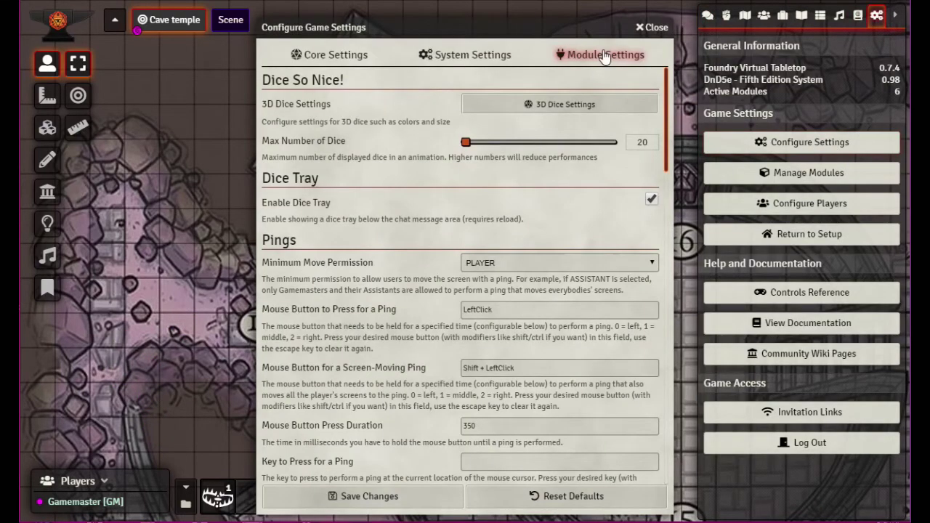
{"action": "left_click", "coordinate": [565, 103]}
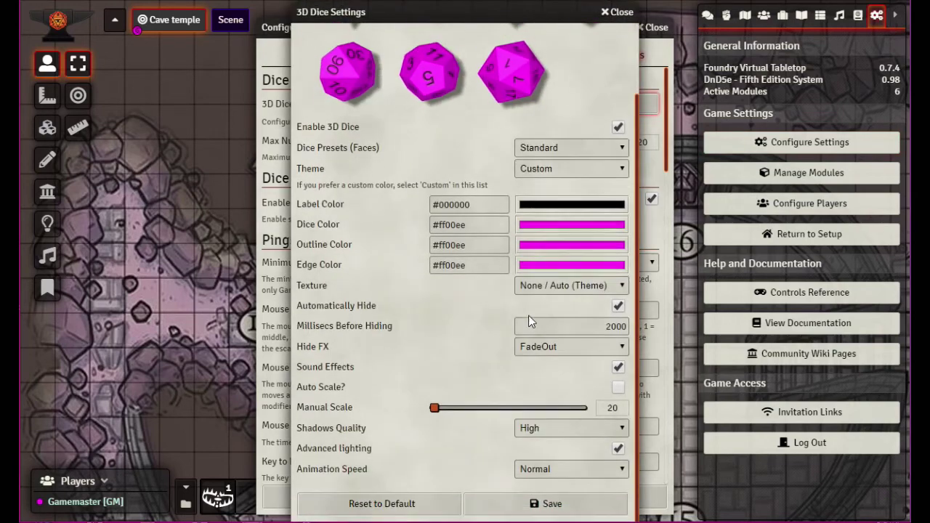
{"action": "left_click_drag", "start_coordinate": [434, 408], "coordinate": [582, 409]}
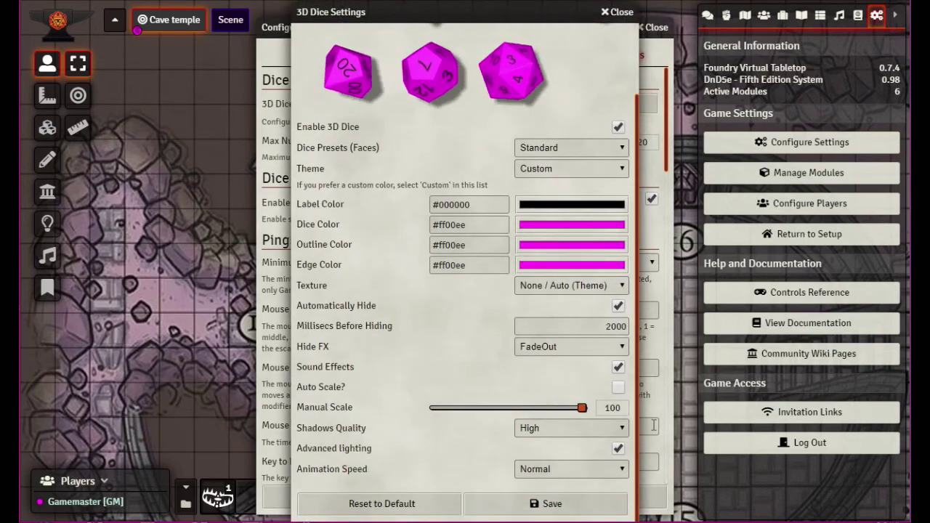
{"action": "left_click", "coordinate": [545, 507]}
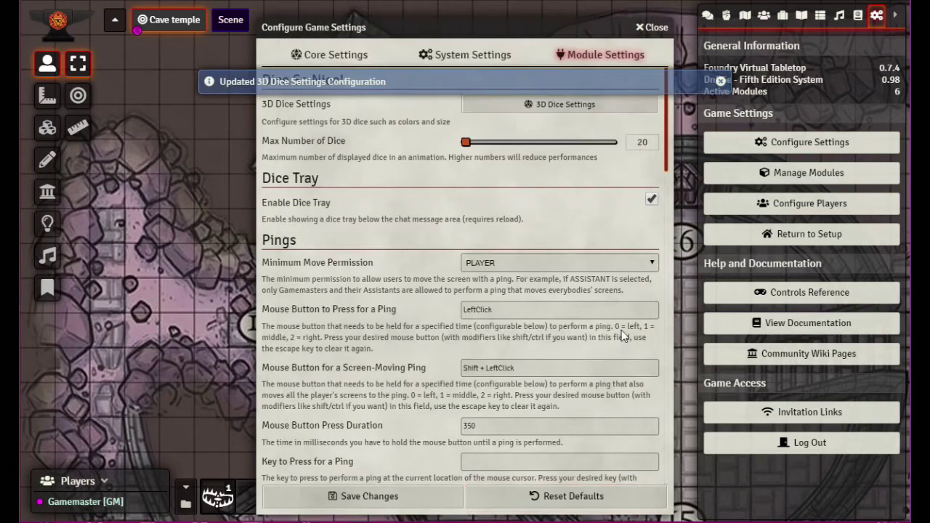
{"action": "left_click", "coordinate": [663, 27]}
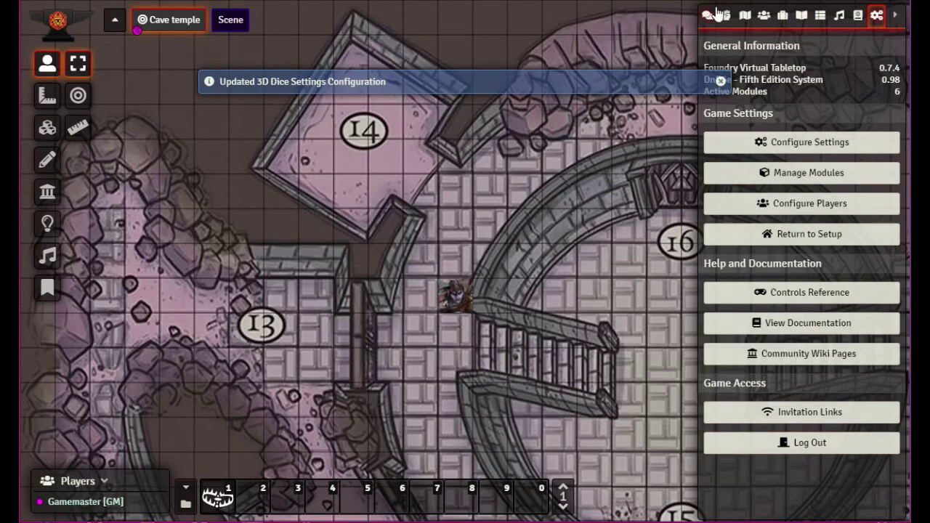
- Roll multiple d20s from the dice tray to test the enlarged dice, and return to the game settings
{"action": "left_click", "coordinate": [706, 16]}
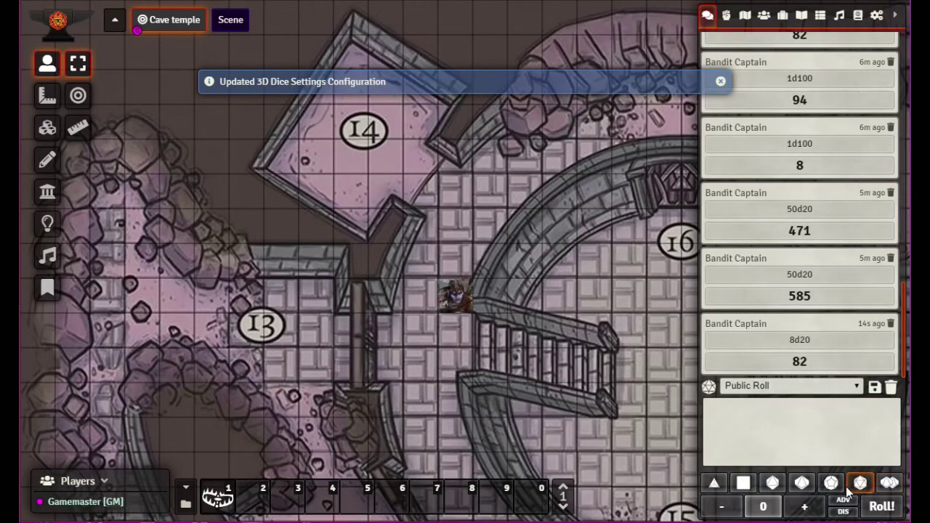
{"action": "left_click", "coordinate": [892, 511]}
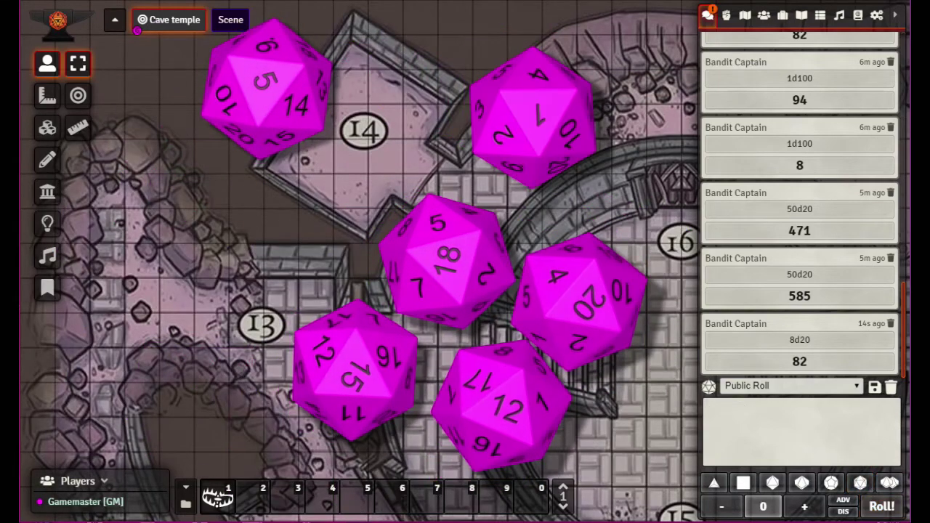
{"action": "left_click", "coordinate": [877, 16]}
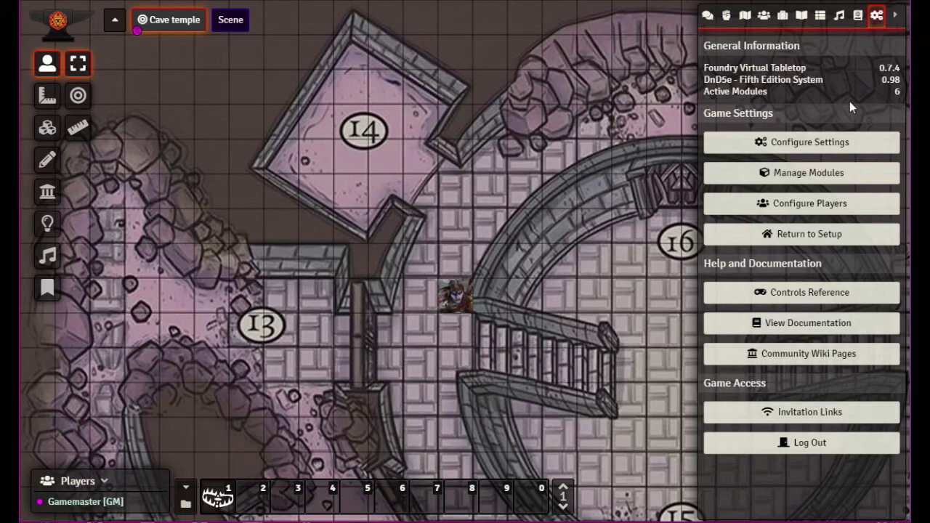
- Open the module configuration, reposition its window over the middle of the map, and open the 3D dice settings
{"action": "left_click", "coordinate": [838, 142]}
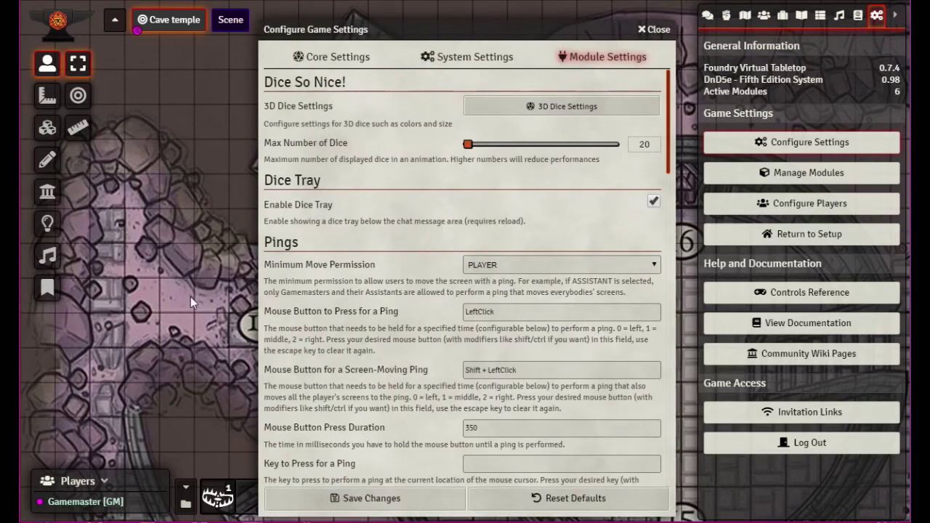
{"action": "left_click_drag", "start_coordinate": [422, 27], "coordinate": [786, 32]}
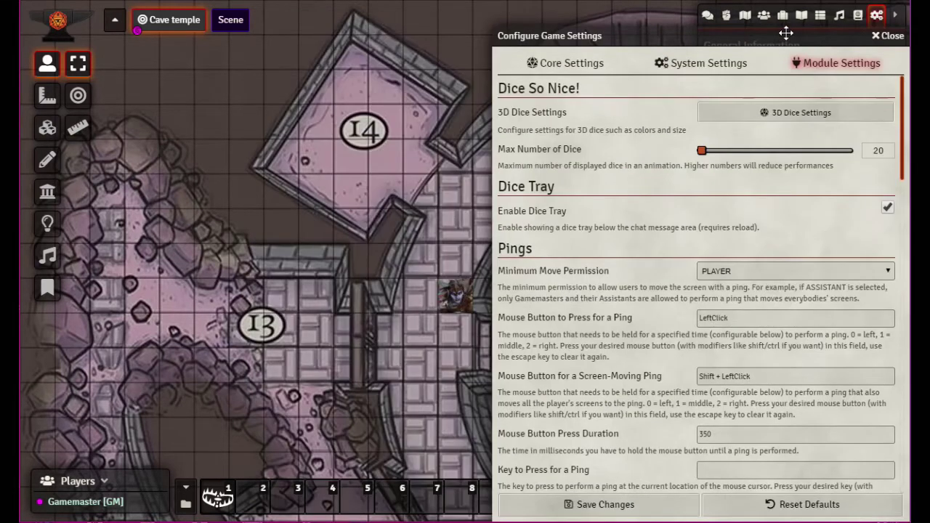
{"action": "left_click_drag", "start_coordinate": [657, 32], "coordinate": [456, 13]}
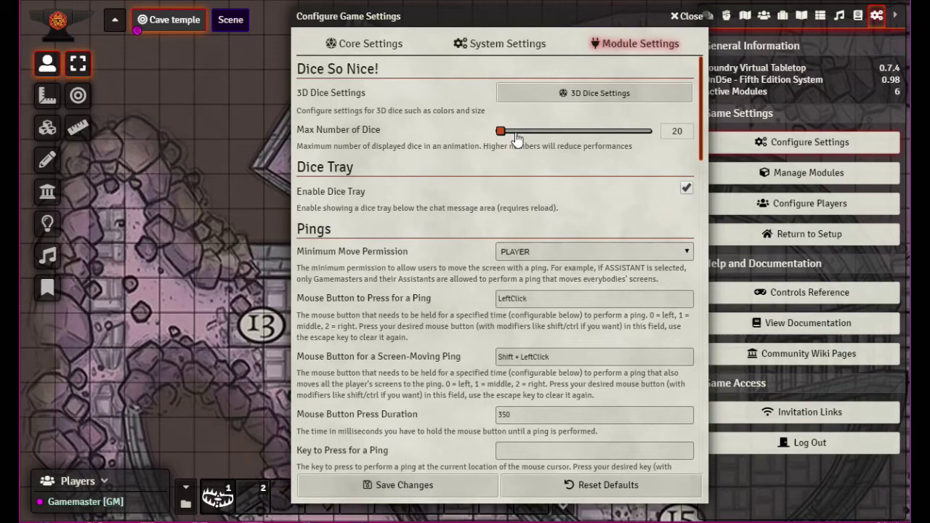
{"action": "scroll", "coordinate": [592, 257], "scroll_direction": "down", "scroll_amount": 6}
{"action": "scroll", "coordinate": [592, 257], "scroll_direction": "up", "scroll_amount": 8}
{"action": "left_click", "coordinate": [584, 91]}
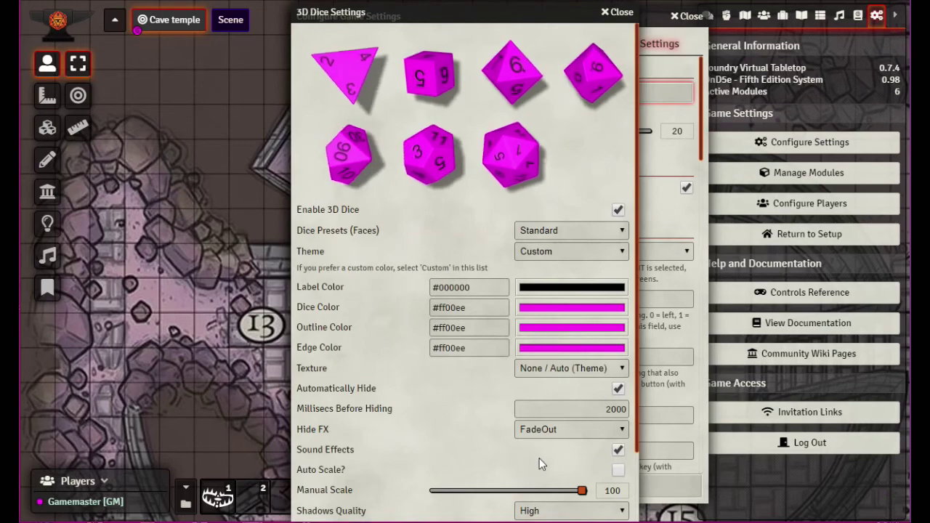
- Set the manual dice scale to 30, save the 3D dice settings, and close the game settings
{"action": "left_click_drag", "start_coordinate": [582, 490], "coordinate": [468, 499]}
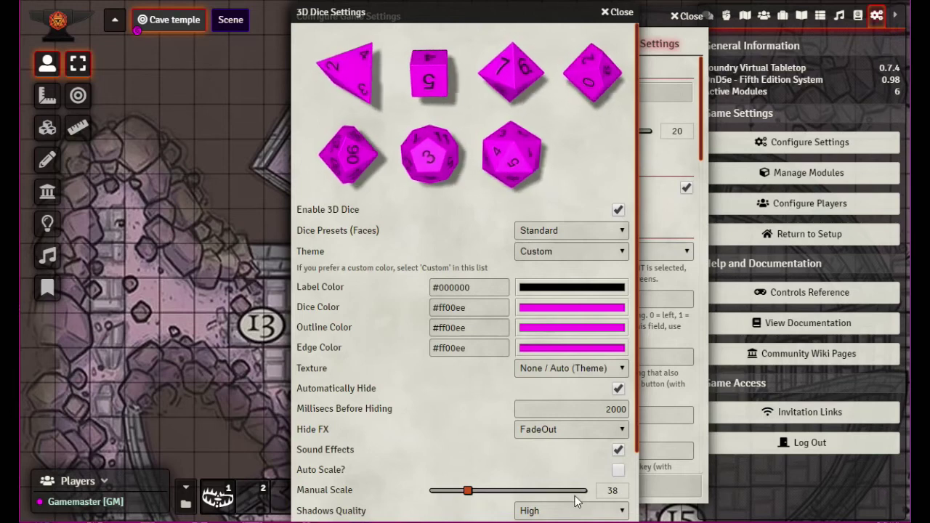
{"action": "left_click_drag", "start_coordinate": [468, 491], "coordinate": [456, 499]}
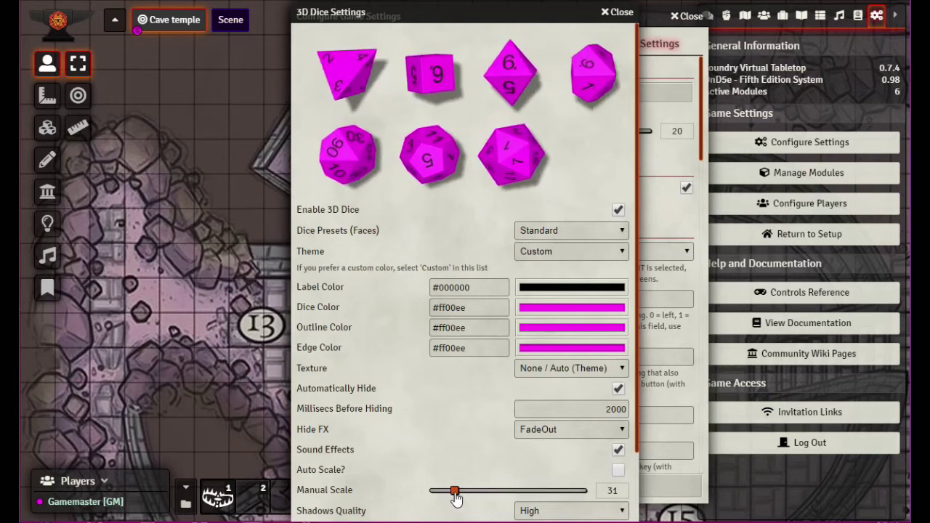
{"action": "left_click_drag", "start_coordinate": [454, 498], "coordinate": [453, 499]}
{"action": "scroll", "coordinate": [611, 249], "scroll_direction": "down", "scroll_amount": 2}
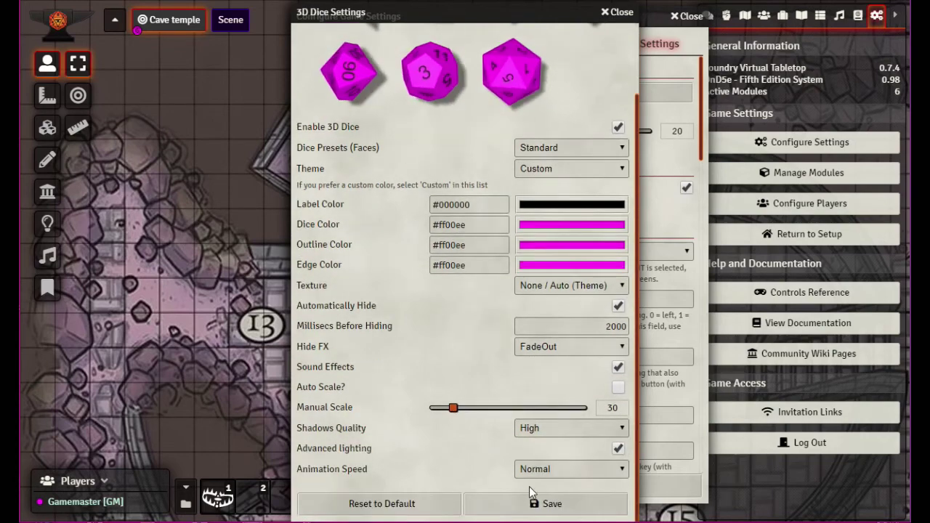
{"action": "left_click", "coordinate": [547, 502]}
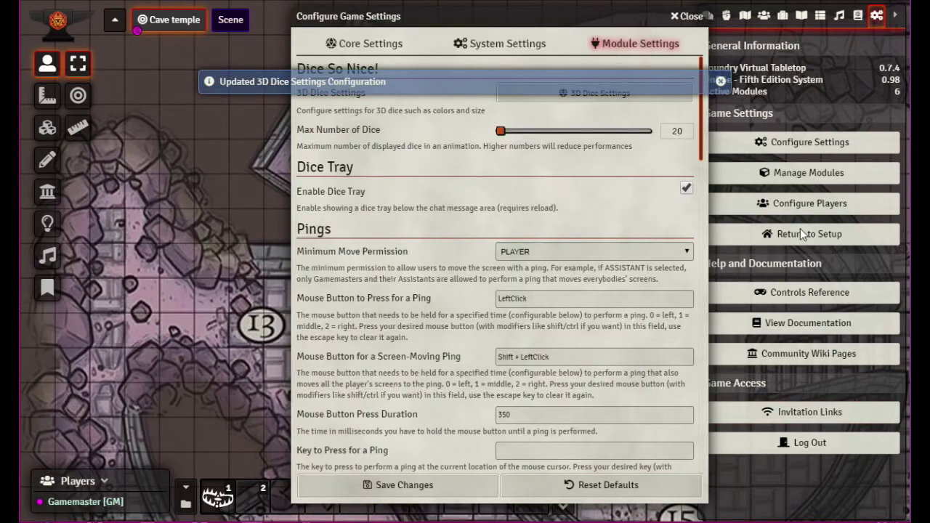
{"action": "left_click", "coordinate": [684, 26]}
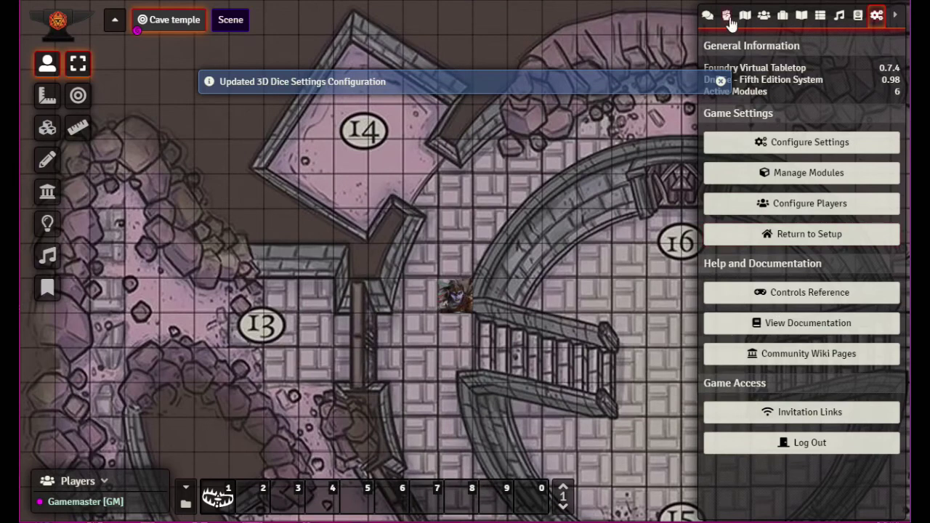
- Roll 6d20 publicly from the dice tray in the chat to test the reduced dice size
{"action": "left_click", "coordinate": [708, 16]}
{"action": "left_click", "coordinate": [860, 482]}
{"action": "left_click", "coordinate": [860, 482]}
{"action": "left_click", "coordinate": [860, 482]}
{"action": "left_click", "coordinate": [860, 483]}
{"action": "left_click", "coordinate": [860, 482]}
{"action": "left_click", "coordinate": [860, 483]}
{"action": "left_click", "coordinate": [881, 507]}
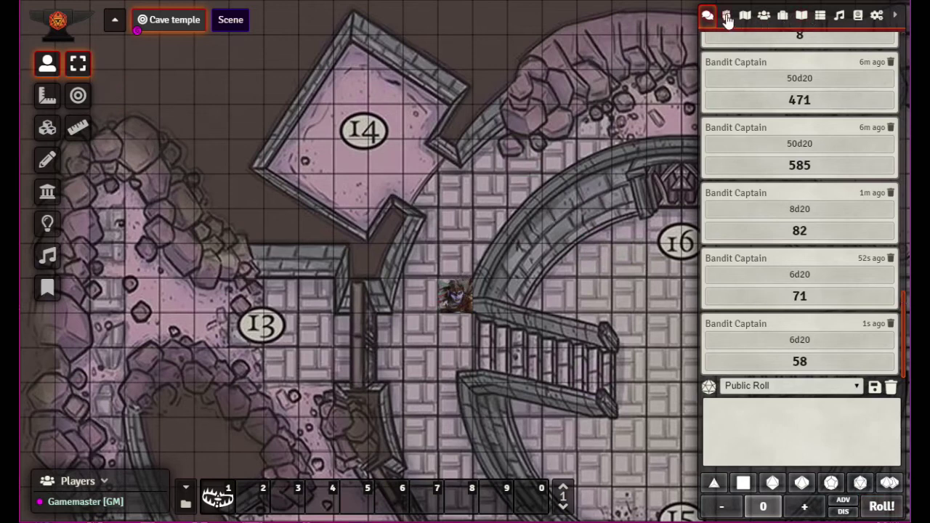
- Reopen the 3D dice settings, set the outline color to black (#000000), and save and close the settings
{"action": "left_click", "coordinate": [876, 15]}
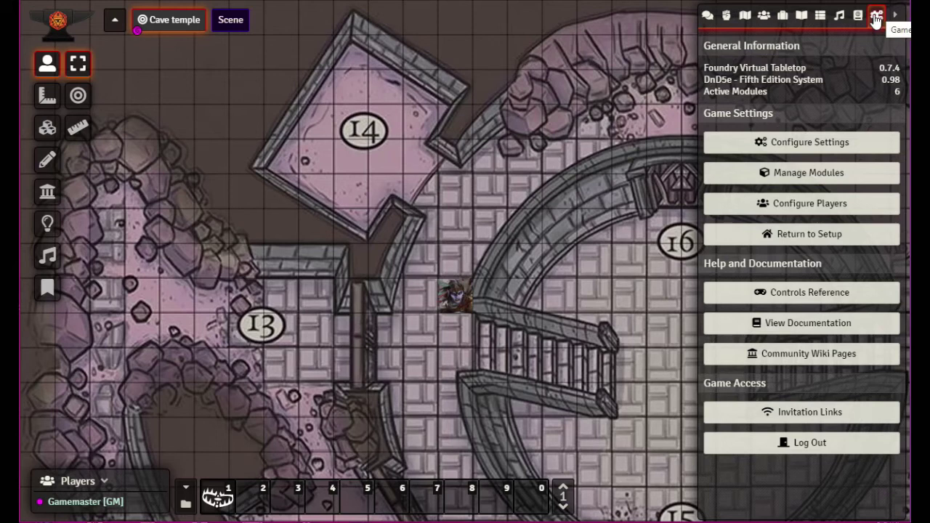
{"action": "left_click", "coordinate": [809, 143]}
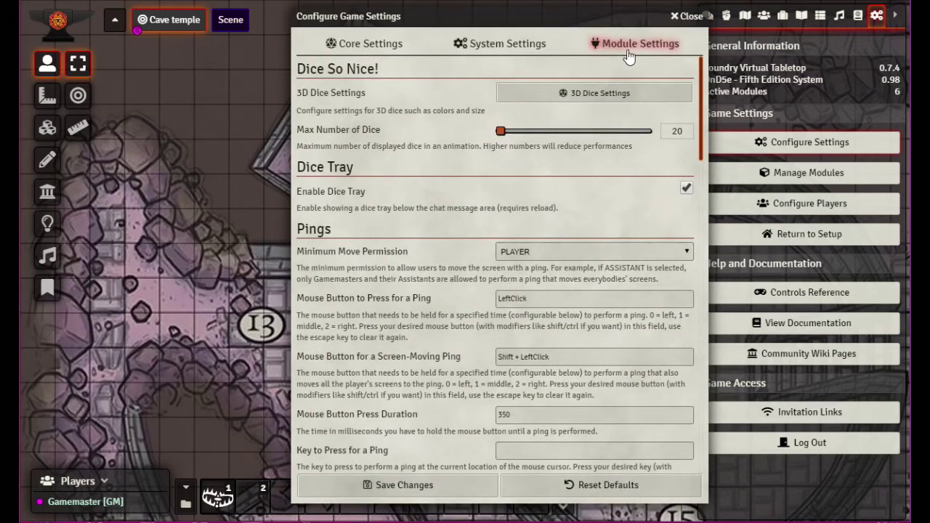
{"action": "left_click", "coordinate": [590, 95]}
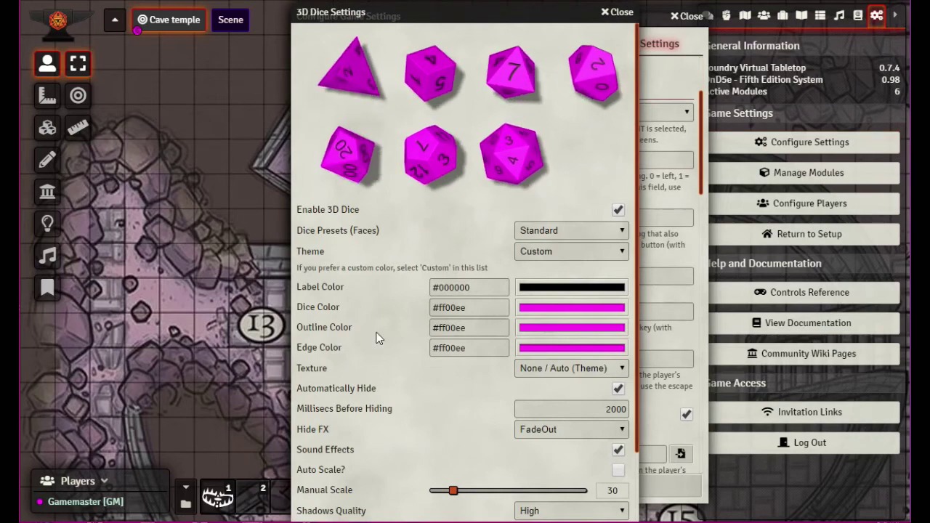
{"action": "left_click", "coordinate": [578, 327]}
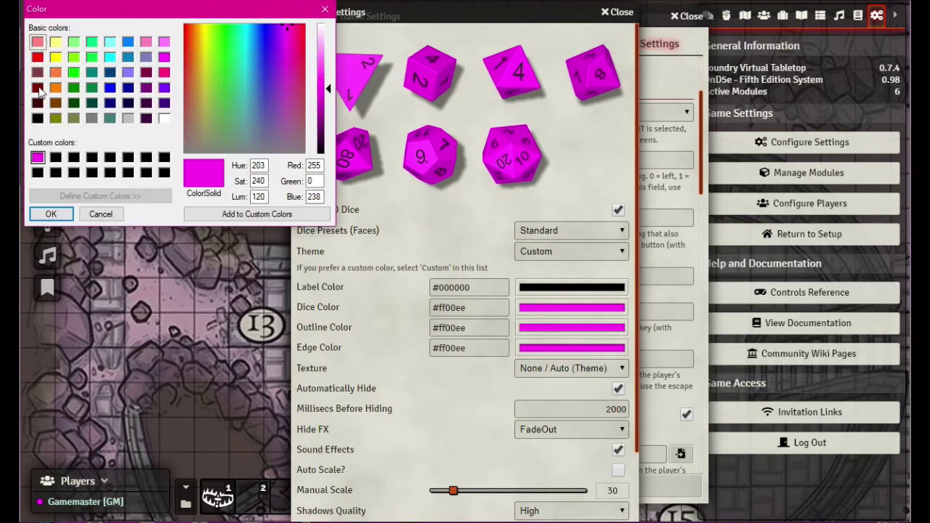
{"action": "left_click", "coordinate": [37, 117]}
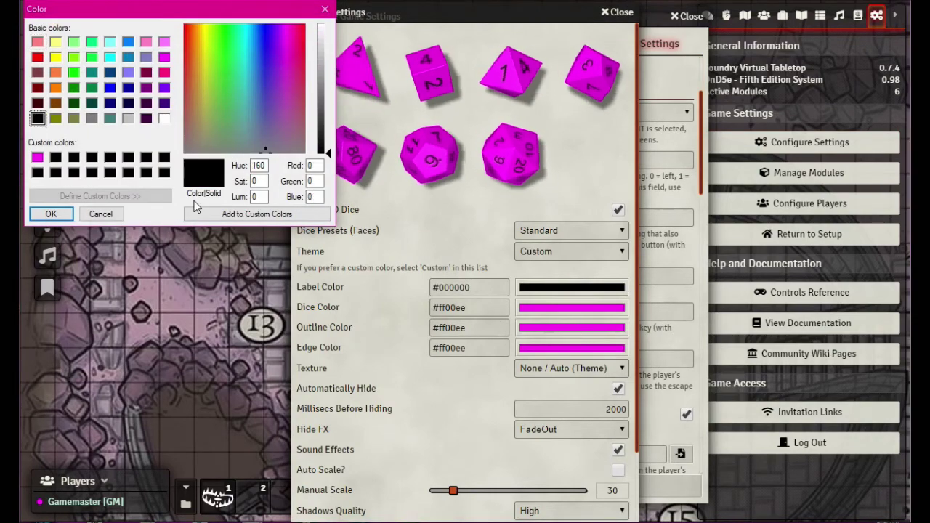
{"action": "left_click", "coordinate": [51, 214]}
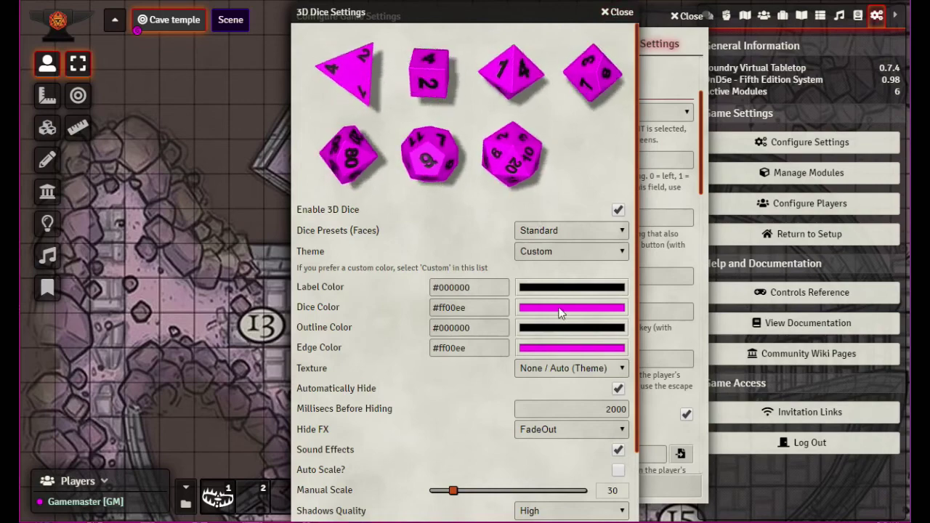
{"action": "scroll", "coordinate": [545, 436], "scroll_direction": "down", "scroll_amount": 2}
{"action": "left_click", "coordinate": [548, 511]}
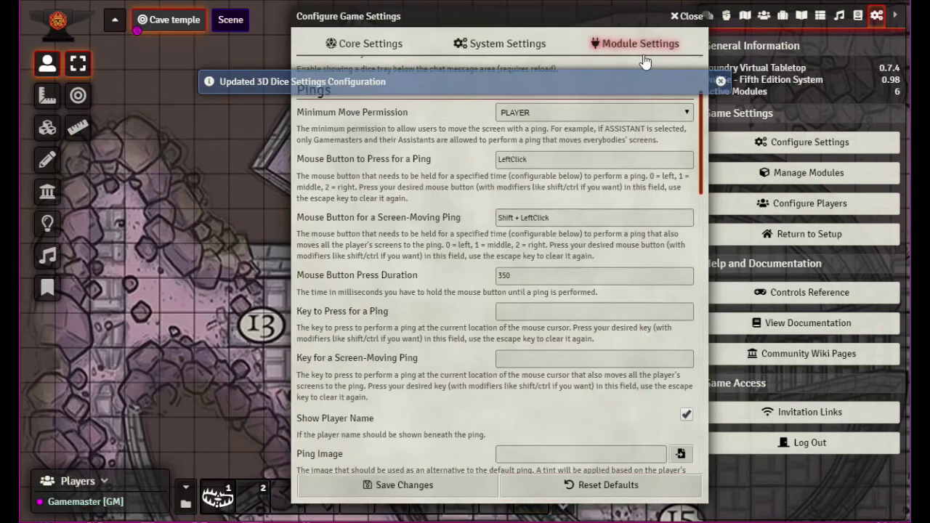
{"action": "left_click", "coordinate": [687, 16]}
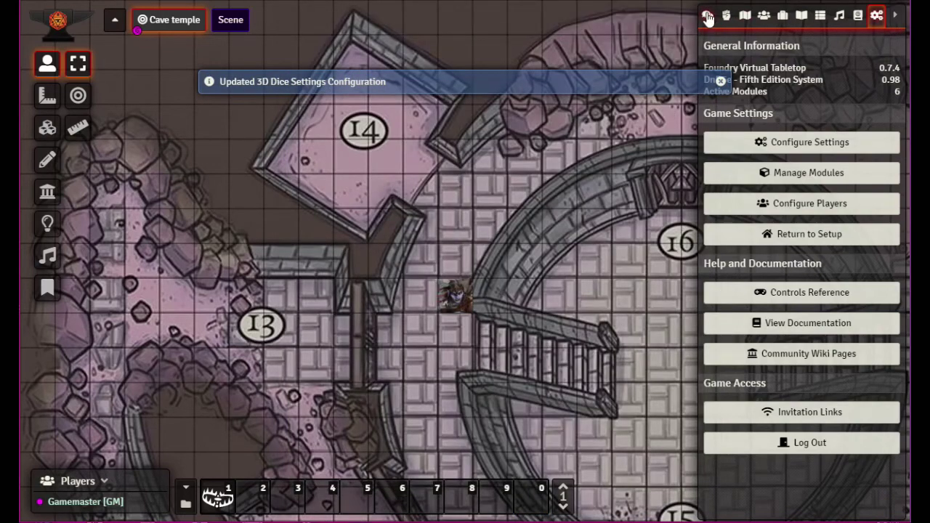
- Roll 6d20 publicly from the dice tray to test the black number outlines
{"action": "left_click", "coordinate": [708, 16]}
{"action": "left_click", "coordinate": [862, 483]}
{"action": "left_click", "coordinate": [861, 483]}
{"action": "left_click", "coordinate": [861, 484]}
{"action": "left_click", "coordinate": [861, 483]}
{"action": "left_click", "coordinate": [861, 483]}
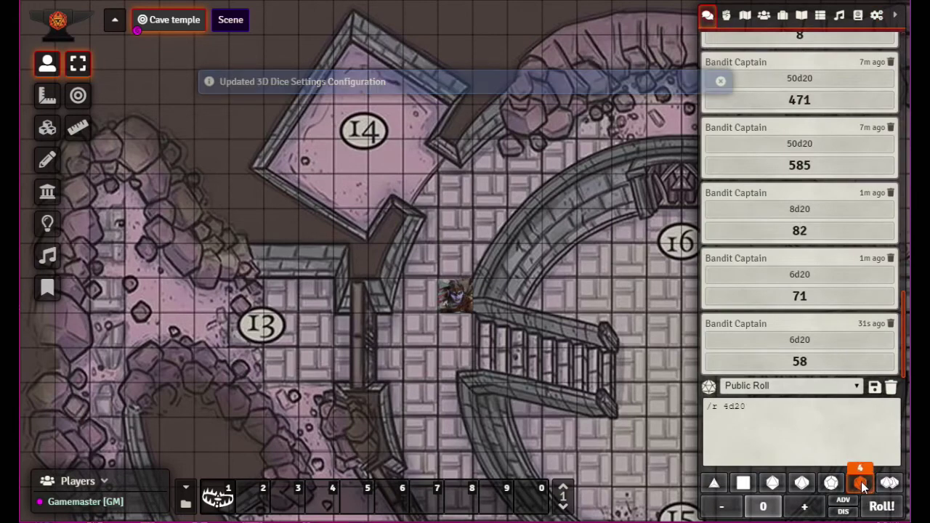
{"action": "left_click", "coordinate": [862, 483]}
{"action": "left_click", "coordinate": [881, 507]}
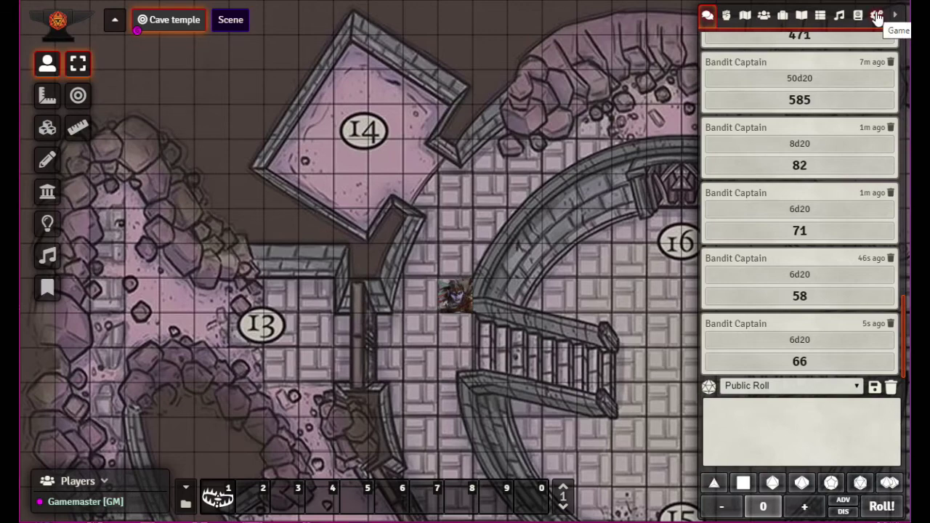
- Reopen the 3D dice settings and set the outline color to the custom magenta #ff00ee
{"action": "left_click", "coordinate": [878, 16]}
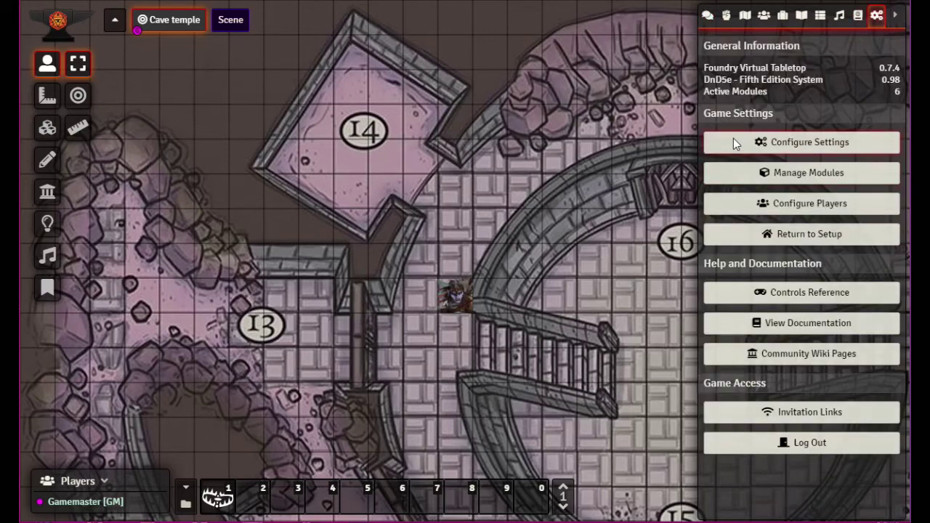
{"action": "left_click", "coordinate": [800, 143]}
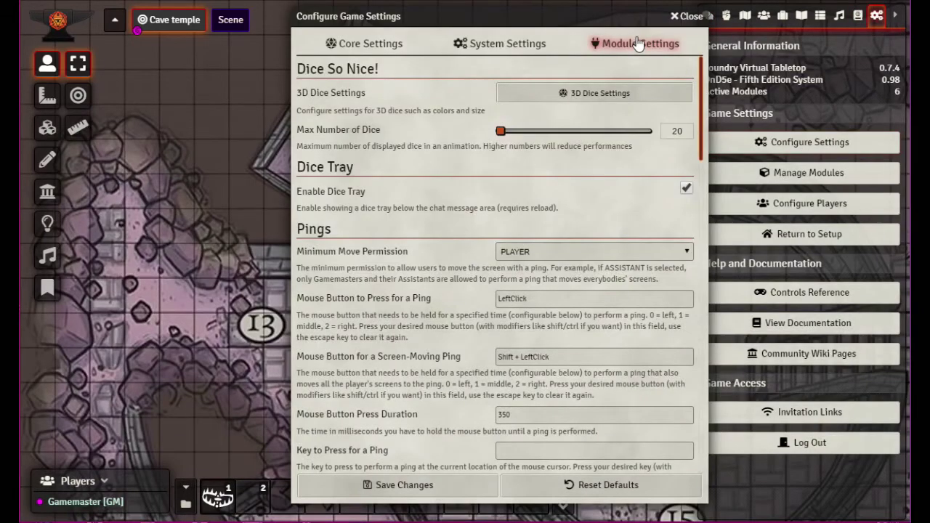
{"action": "left_click", "coordinate": [579, 93]}
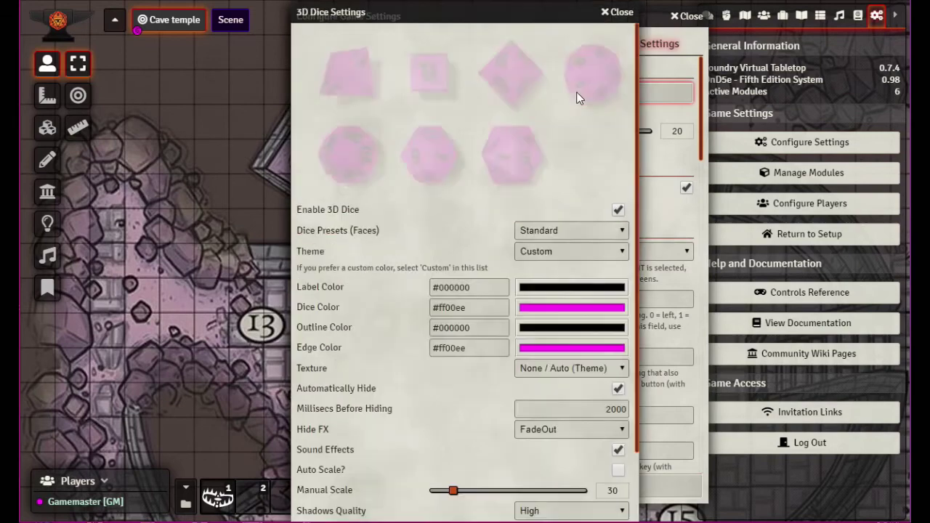
{"action": "left_click", "coordinate": [552, 308]}
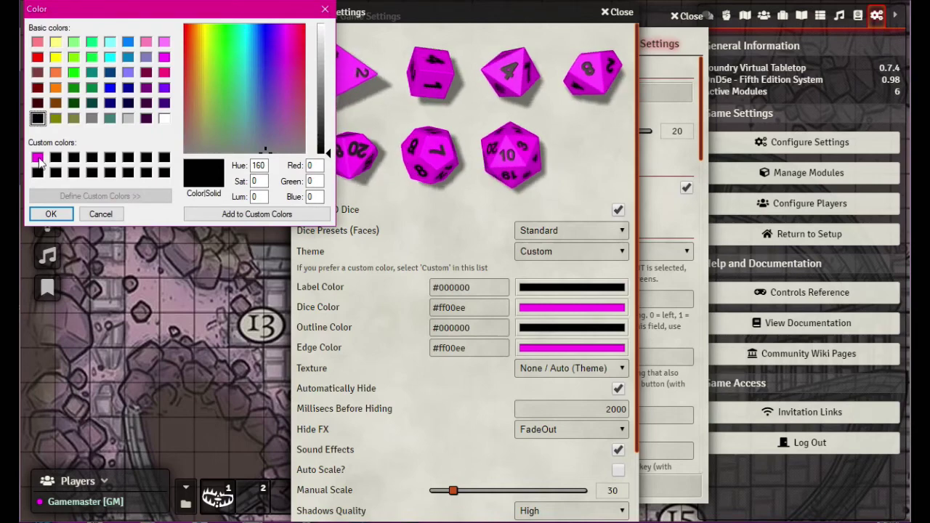
{"action": "left_click", "coordinate": [37, 158]}
{"action": "left_click", "coordinate": [51, 213]}
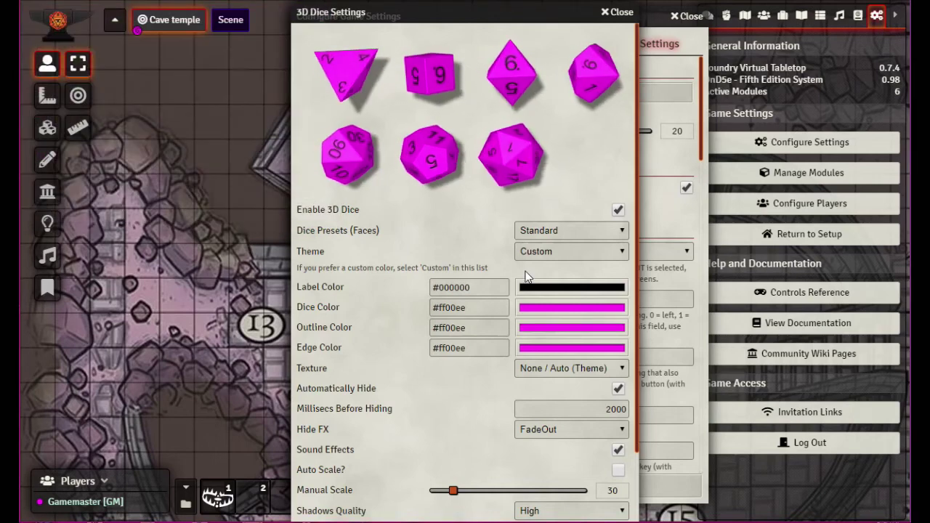
- Set the manual dice scale to 41, then save the 3D dice settings and close the game settings
{"action": "scroll", "coordinate": [560, 376], "scroll_direction": "down", "scroll_amount": 3}
{"action": "left_click_drag", "start_coordinate": [451, 406], "coordinate": [473, 410]}
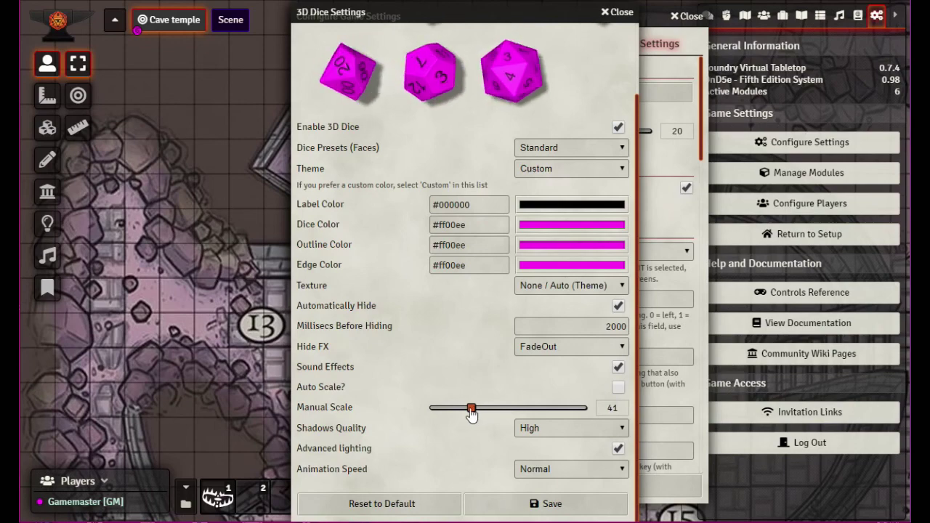
{"action": "left_click", "coordinate": [550, 503]}
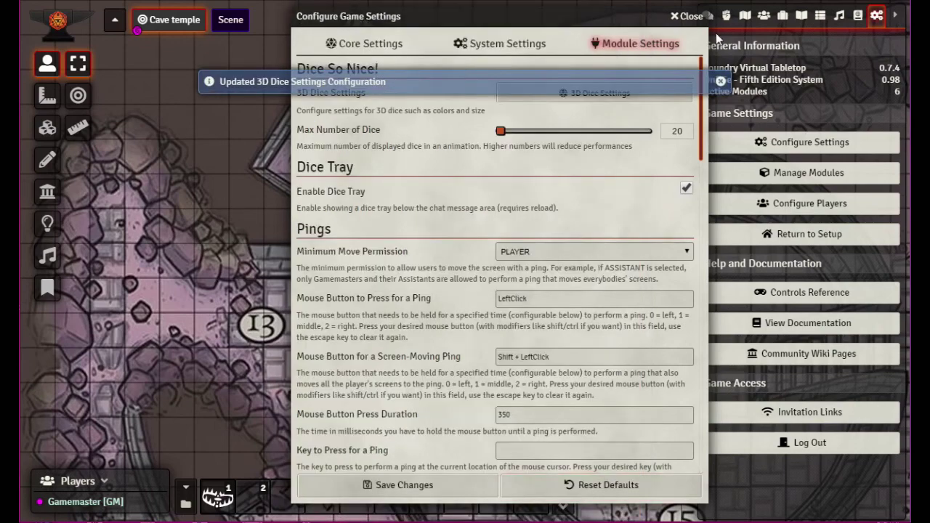
{"action": "left_click", "coordinate": [690, 16]}
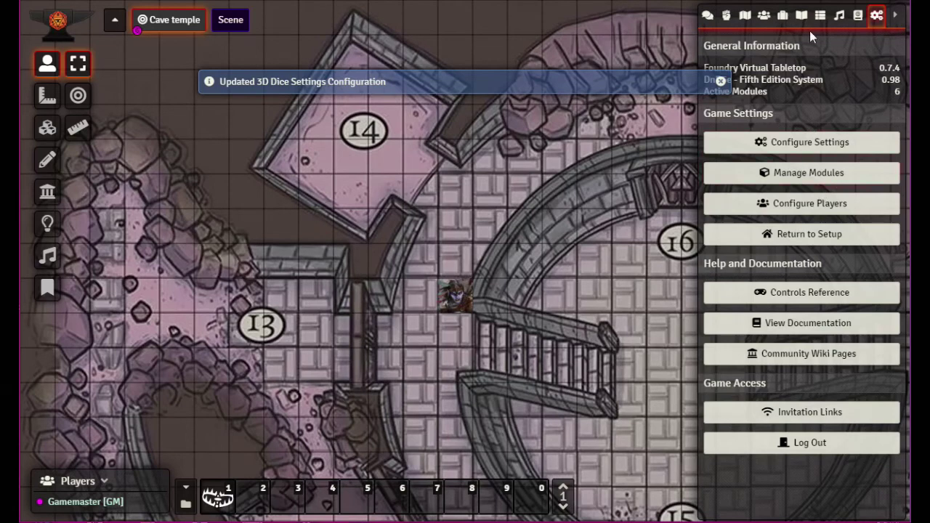
- Roll 8d20 publicly from the dice tray and expand the individual die results in its chat card
{"action": "left_click", "coordinate": [707, 16]}
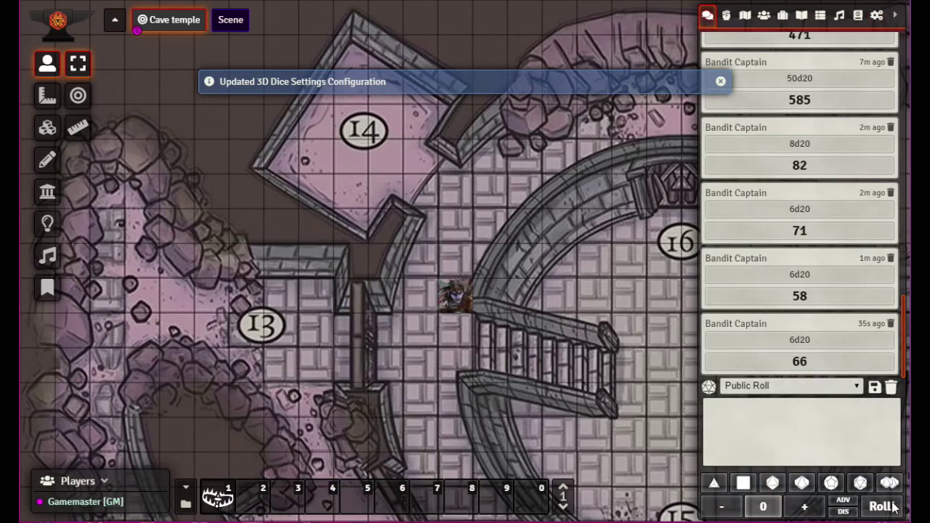
{"action": "left_click", "coordinate": [860, 483]}
{"action": "left_click", "coordinate": [860, 482]}
{"action": "left_click", "coordinate": [860, 482]}
{"action": "left_click", "coordinate": [860, 482]}
{"action": "left_click", "coordinate": [860, 482]}
{"action": "left_click", "coordinate": [860, 483]}
{"action": "left_click", "coordinate": [860, 482]}
{"action": "left_click", "coordinate": [860, 483]}
{"action": "left_click", "coordinate": [876, 508]}
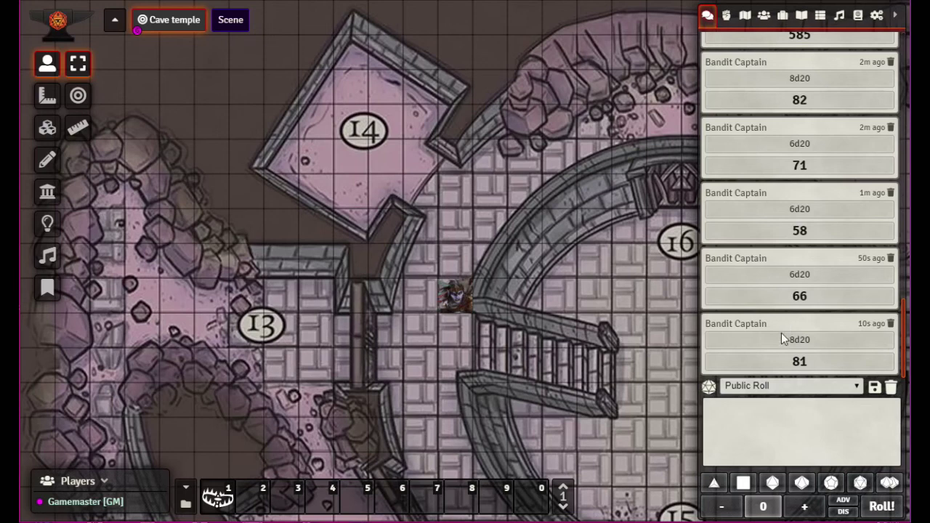
{"action": "left_click", "coordinate": [783, 361]}
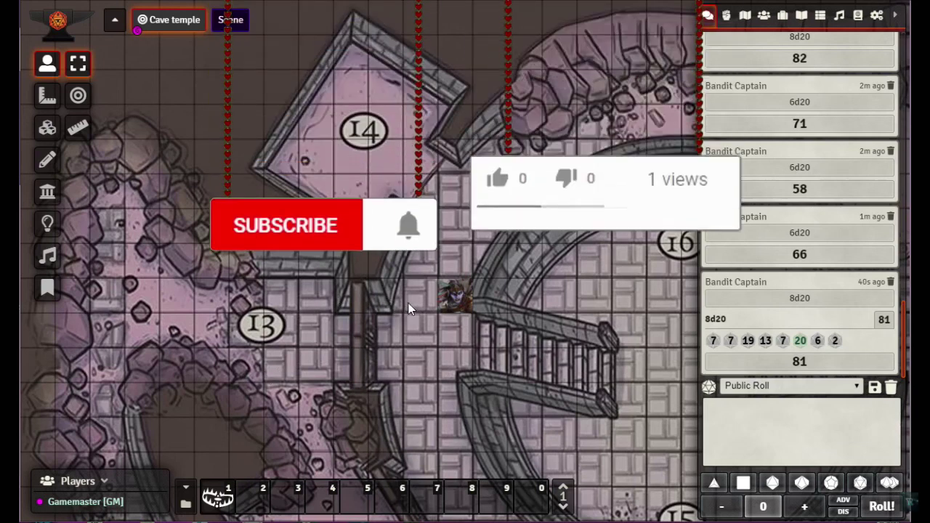
- Select the token beside the staircase to show its field of vision, and deselect it
{"action": "left_click", "coordinate": [439, 281]}
{"action": "key", "text": "ctrl+l"}
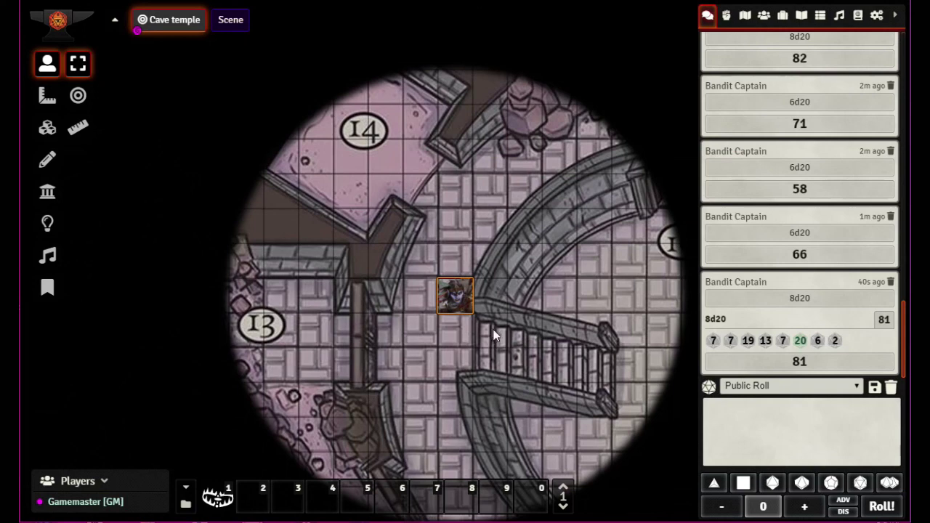
{"action": "left_click", "coordinate": [526, 369]}
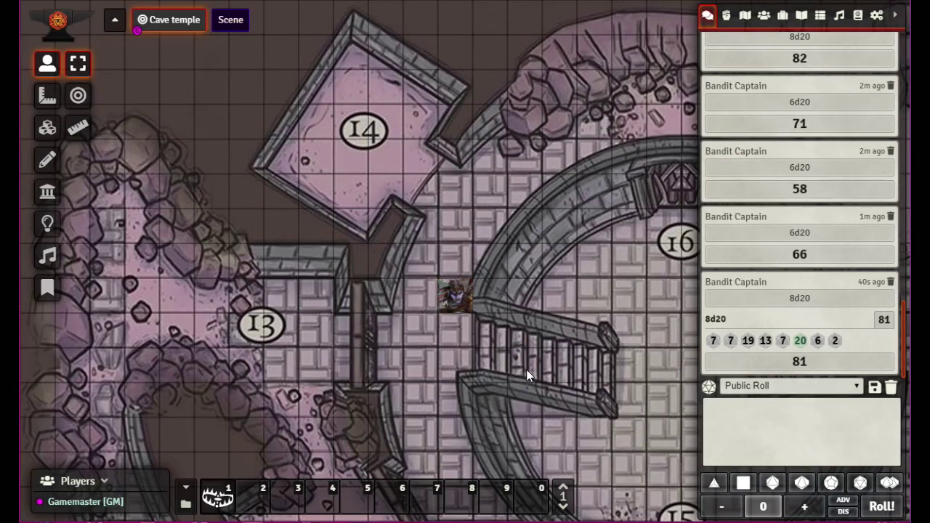